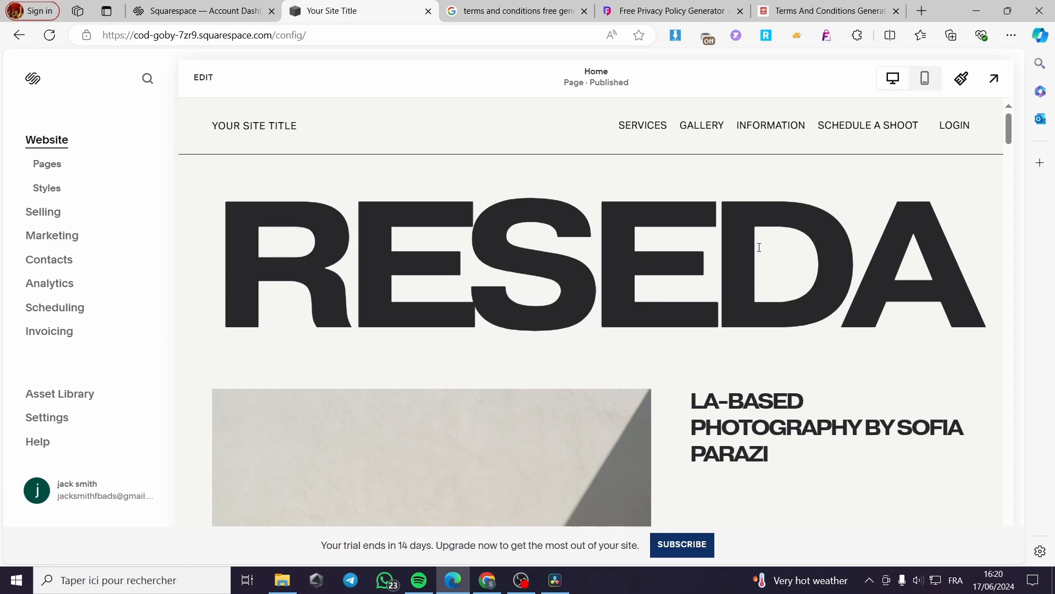
Step: Check the account dashboard, return to the site, open its home page for editing and examine the page down to the footer
click(201, 11)
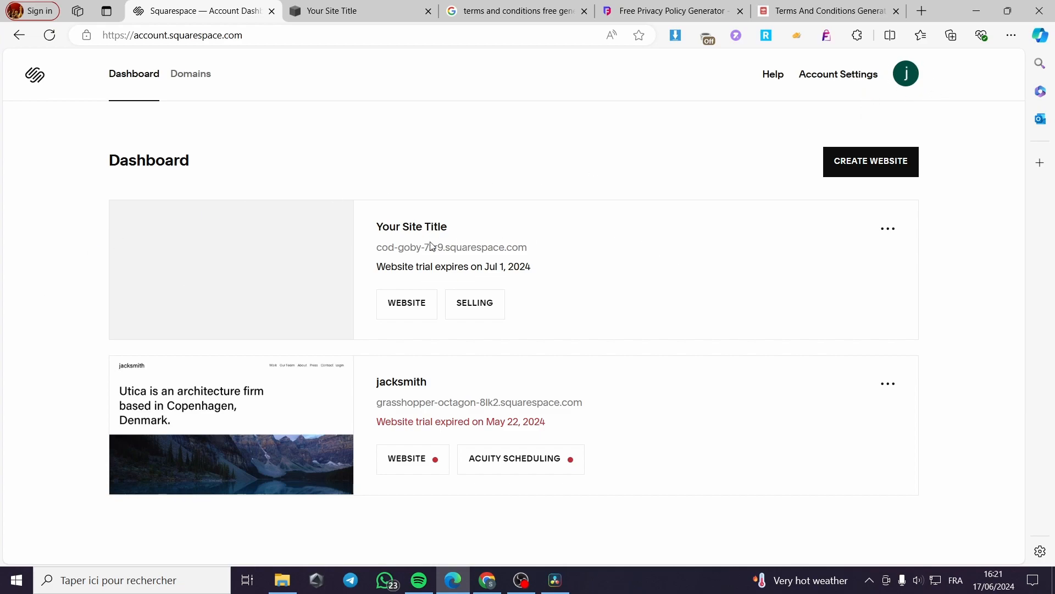
mouse_move(316, 220)
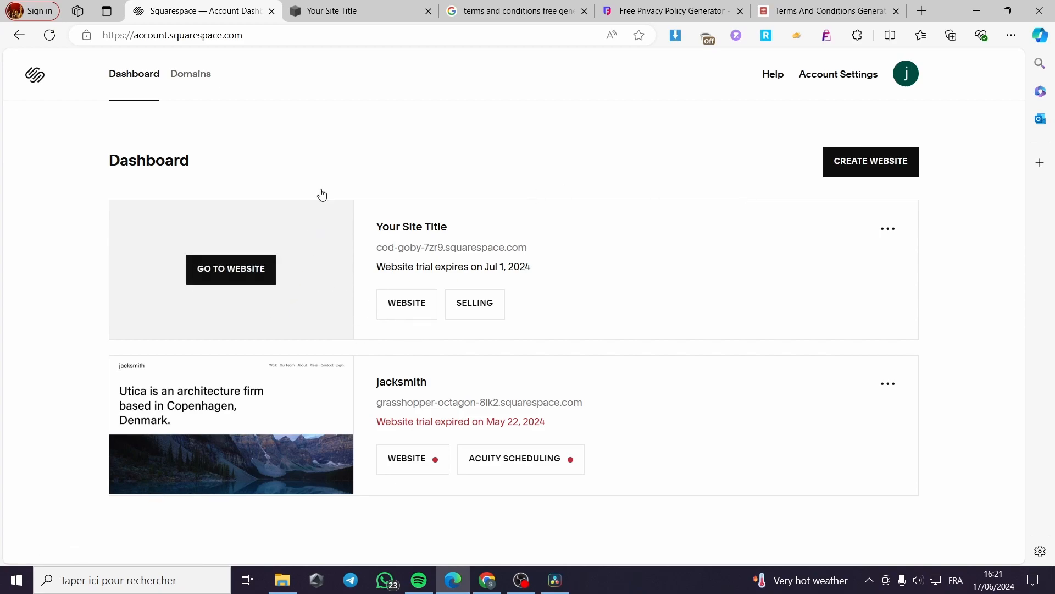
click(352, 15)
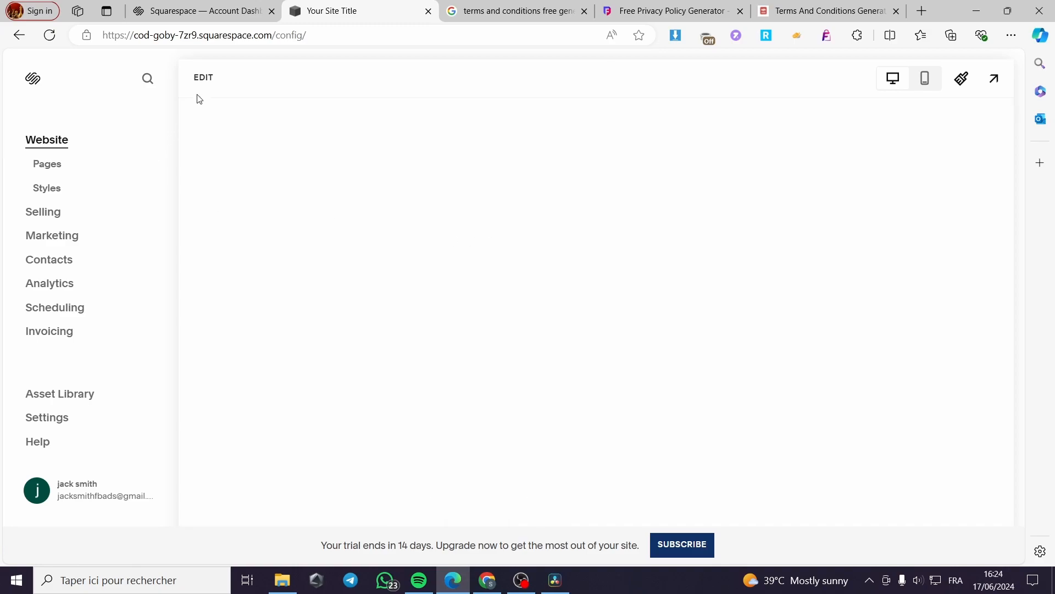
click(203, 81)
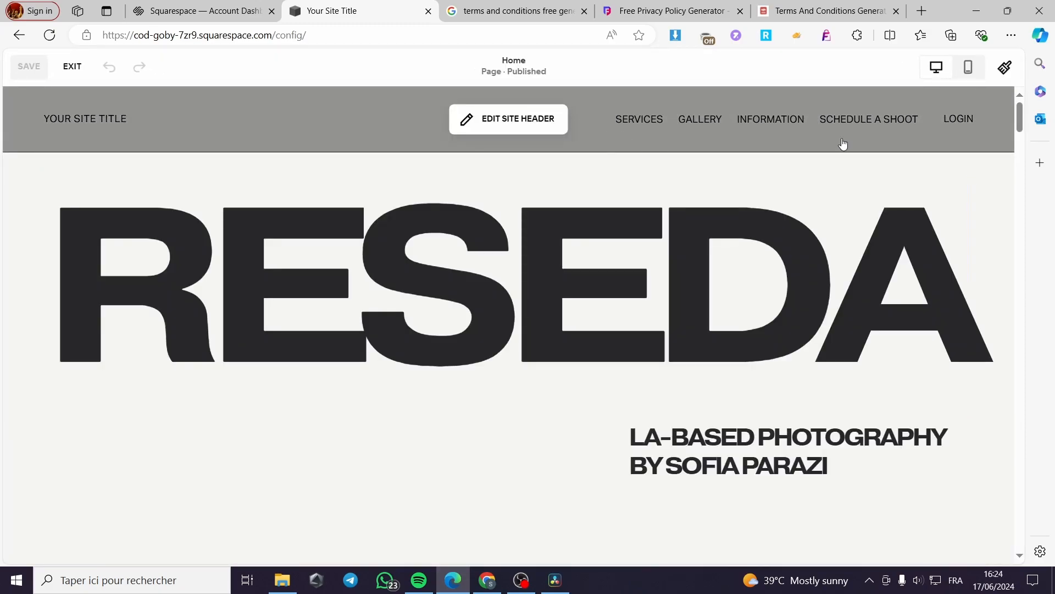
scroll(838, 142, down, 10)
scroll(797, 171, up, 5)
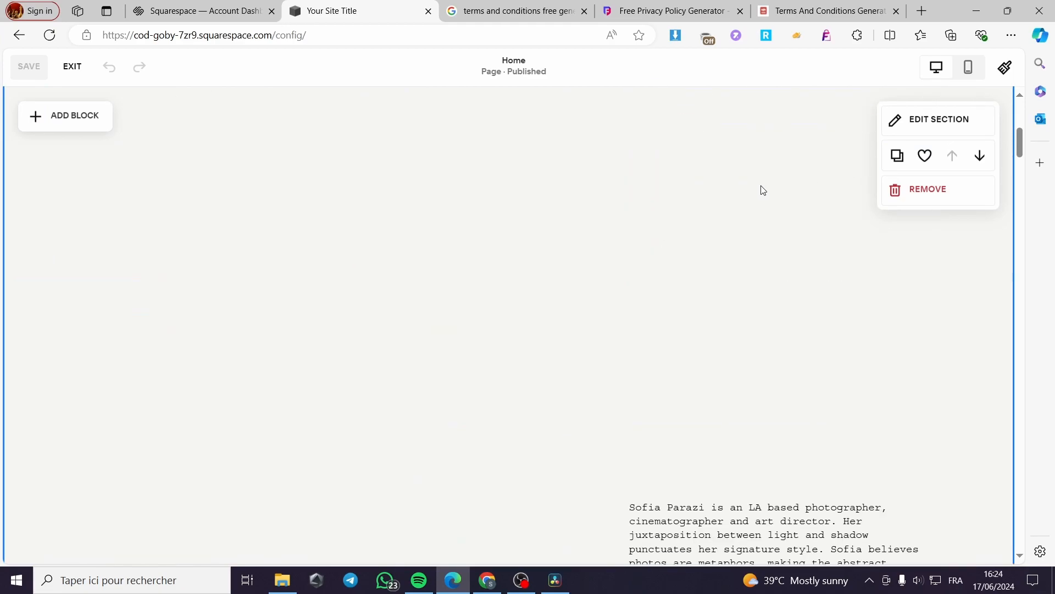
scroll(558, 174, up, 5)
drag(1025, 117, 1020, 533)
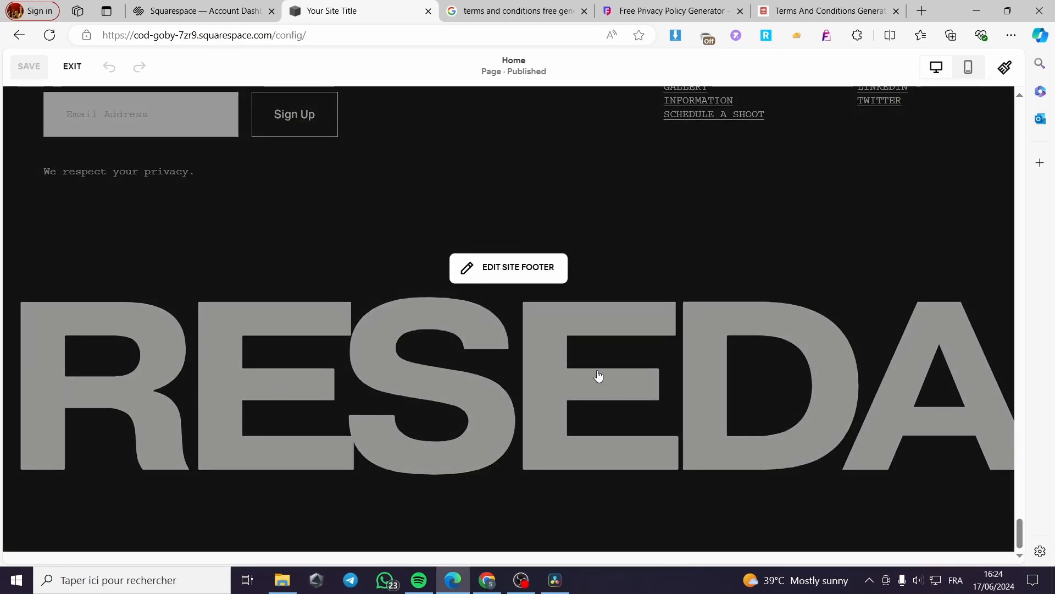
scroll(598, 376, up, 5)
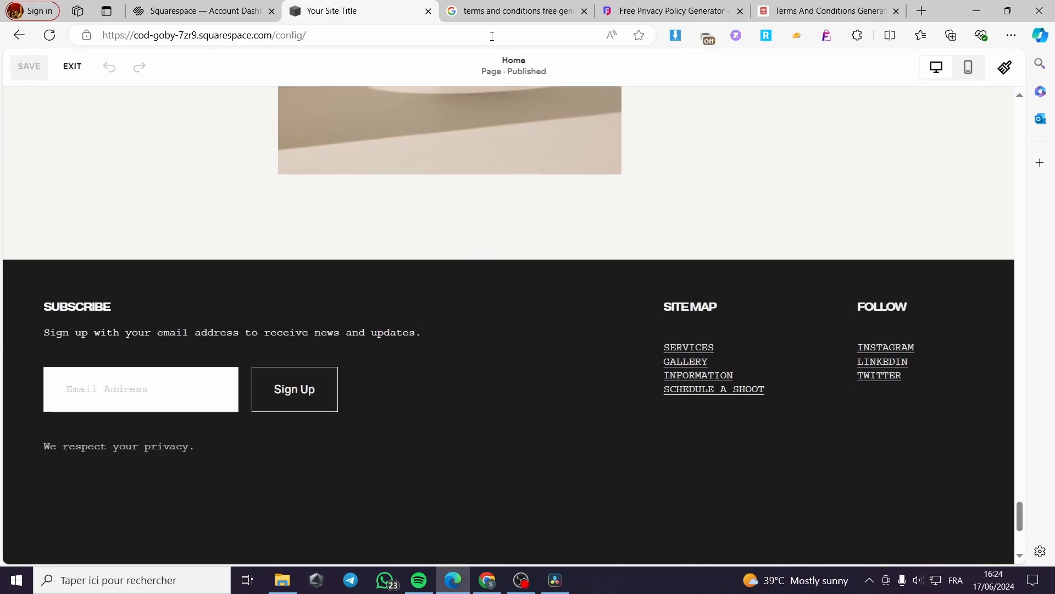
Step: Switch to the Terms and Conditions Generator website and examine its form, instructions and sample terms preview
click(493, 13)
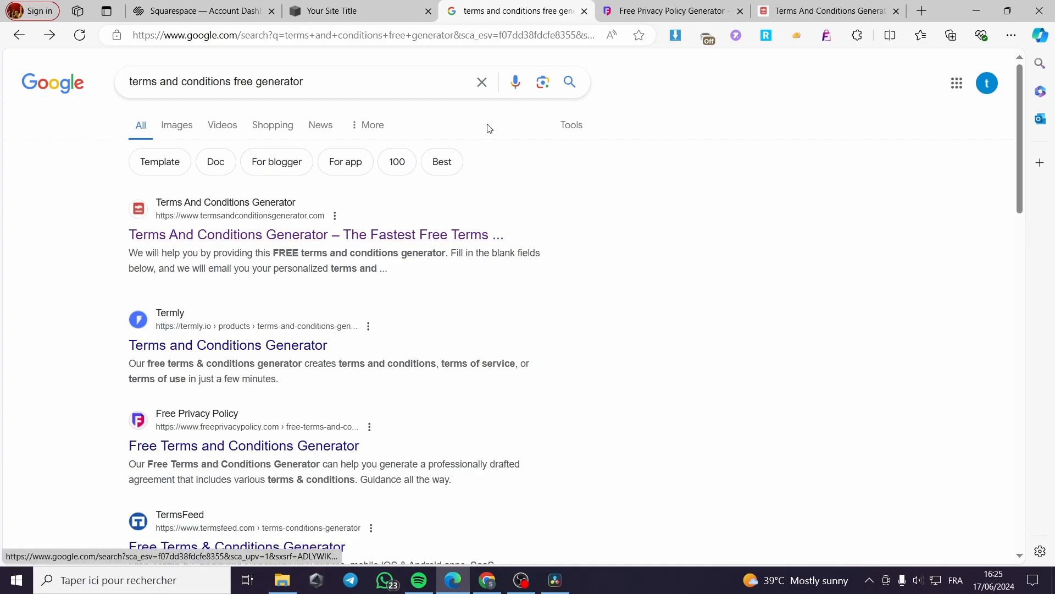
click(844, 4)
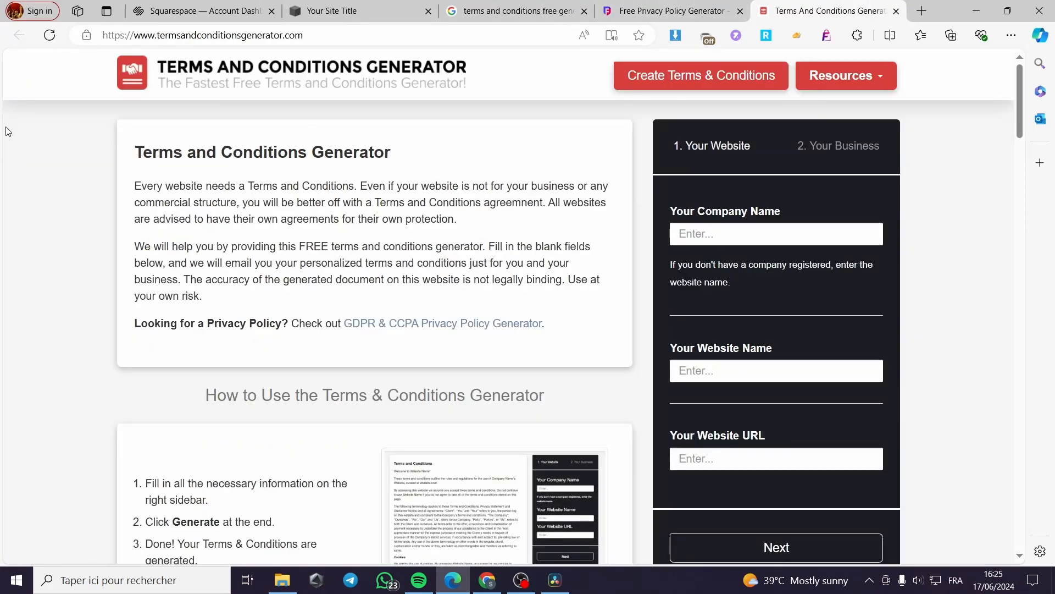
scroll(379, 361, down, 4)
scroll(585, 393, up, 4)
scroll(744, 365, down, 3)
scroll(802, 366, down, 7)
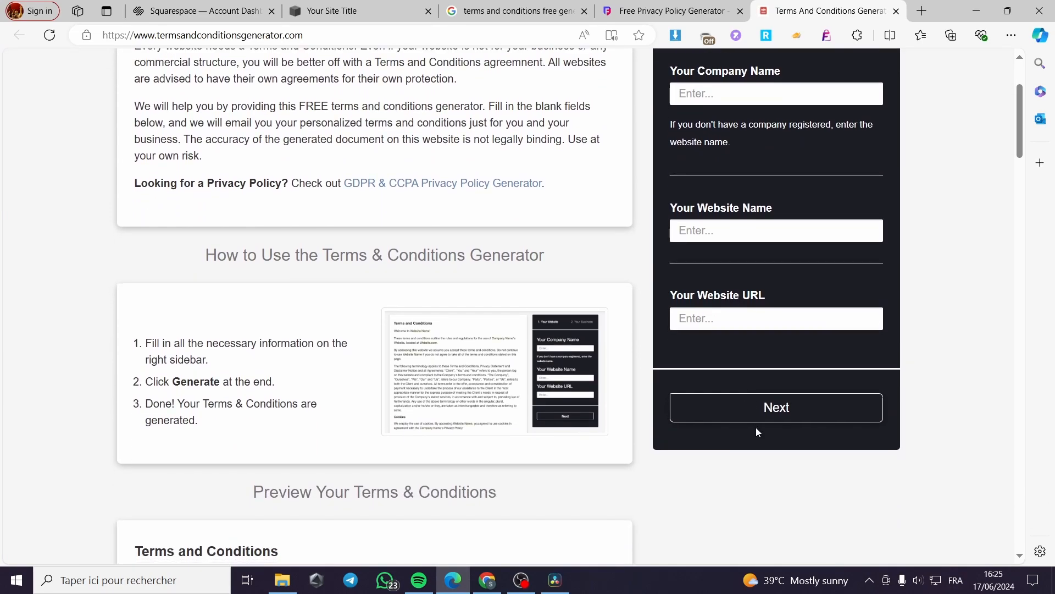
scroll(621, 361, up, 8)
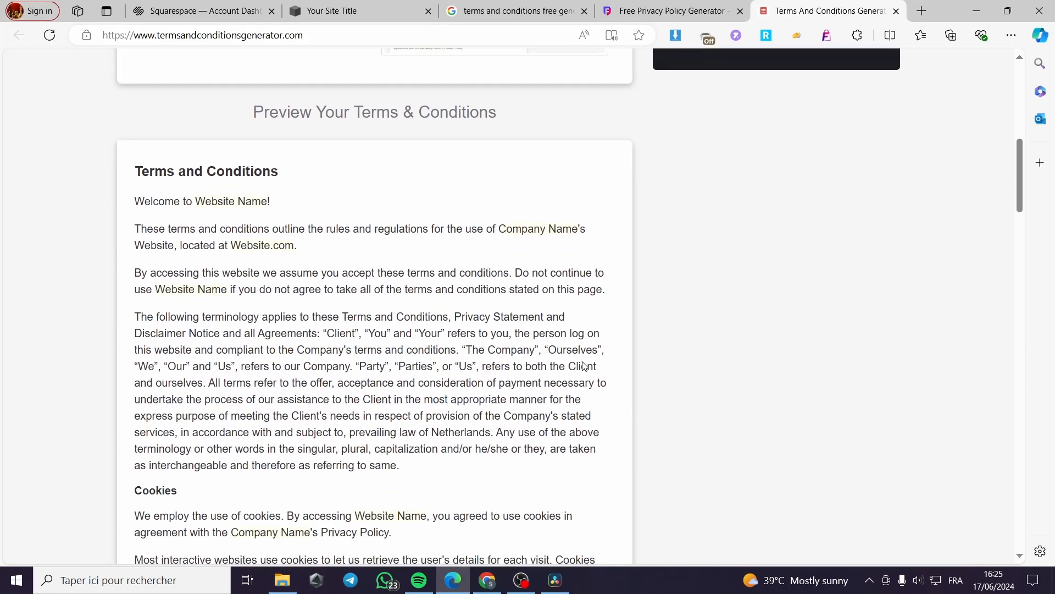
scroll(388, 372, down, 6)
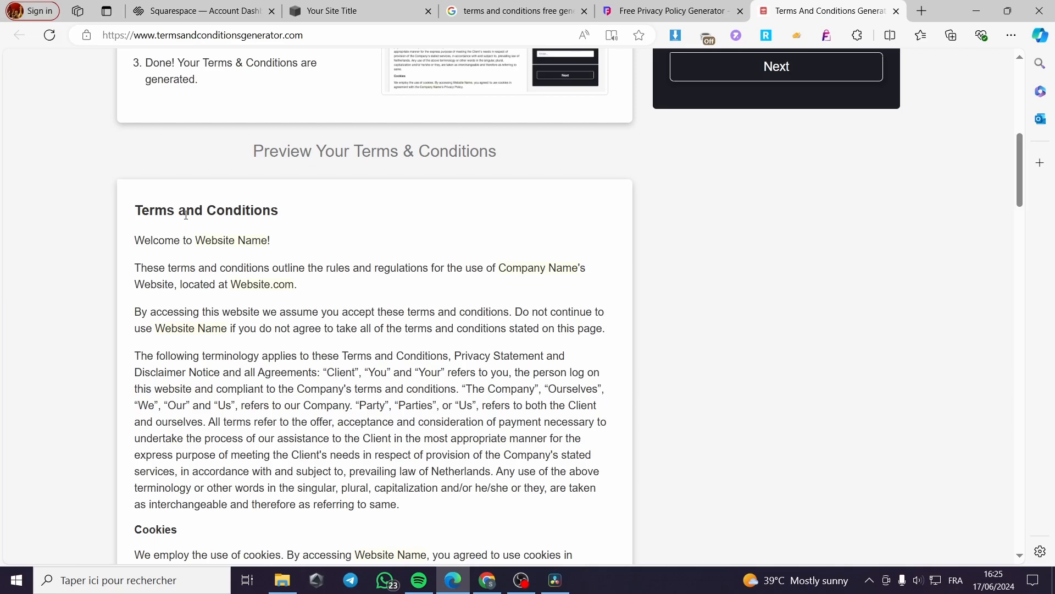
scroll(316, 230, down, 14)
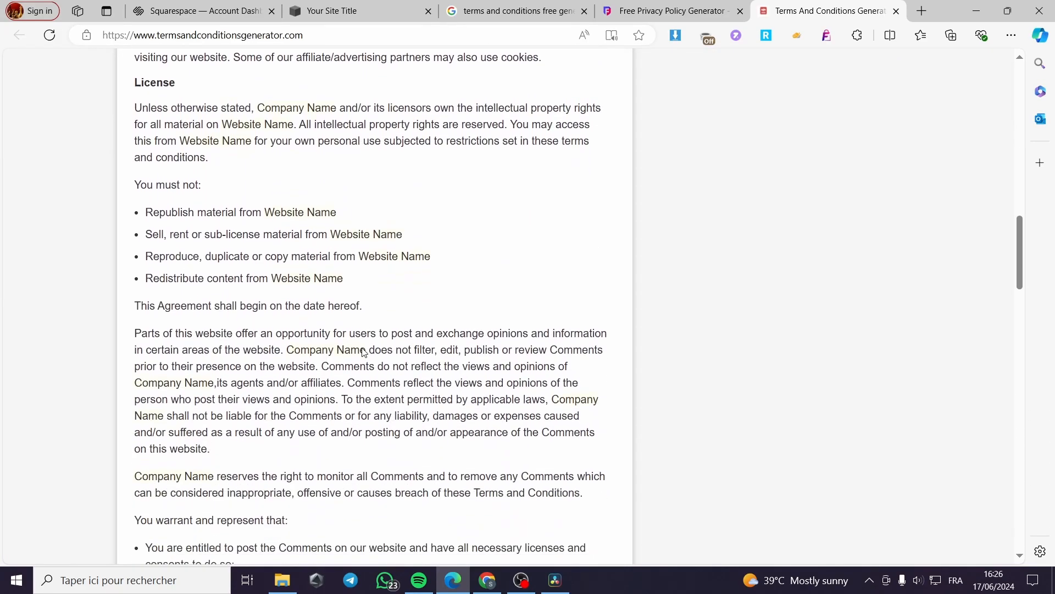
scroll(431, 407, up, 20)
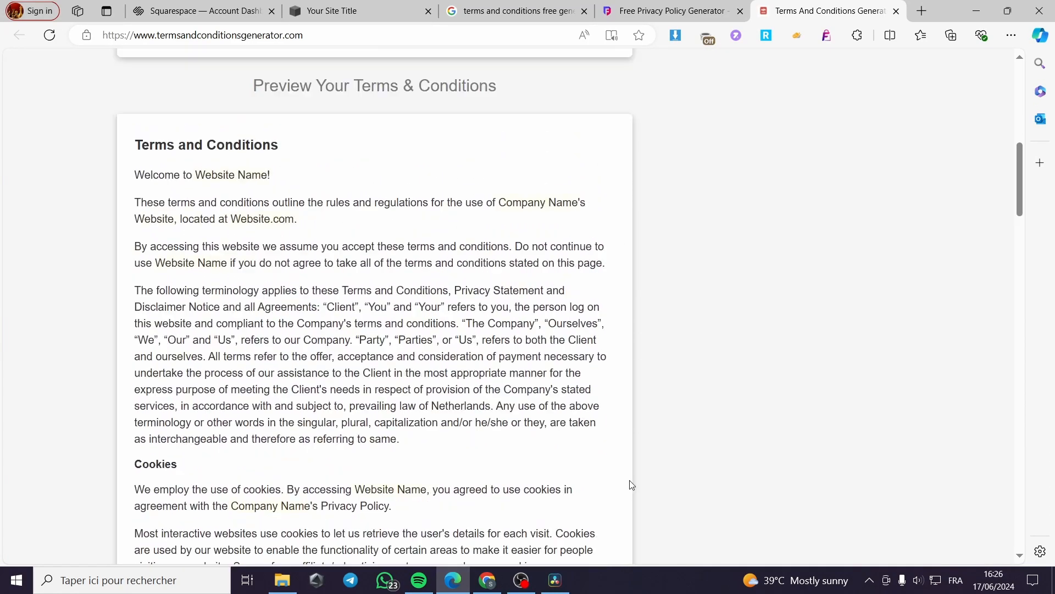
scroll(729, 460, up, 1)
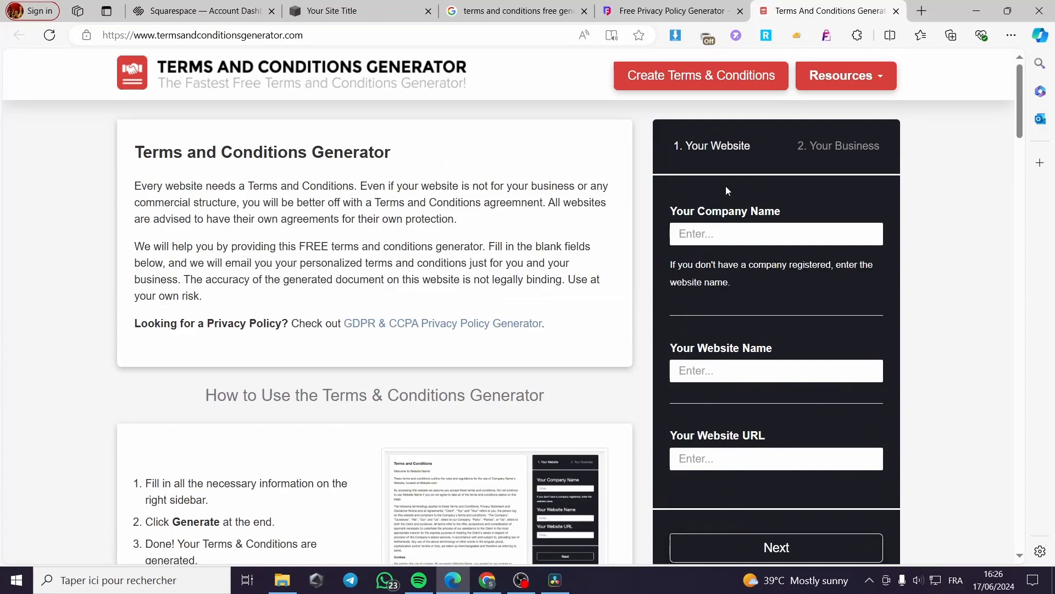
Step: Start the terms form, filling the company name from the saved New York, United States entry and the website name as jacksmithclothing
click(699, 75)
click(764, 164)
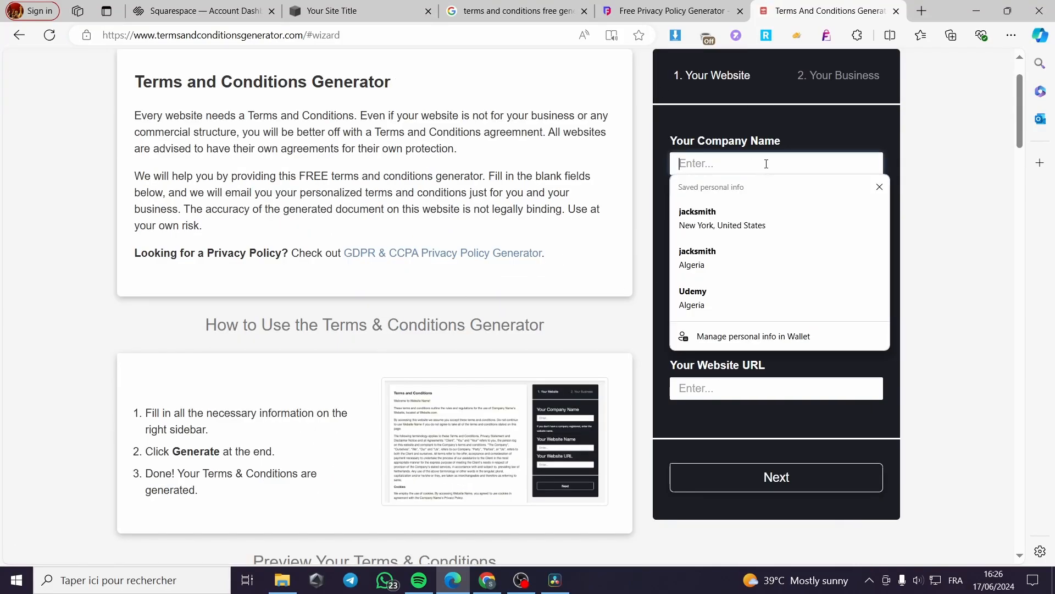
click(809, 220)
click(738, 306)
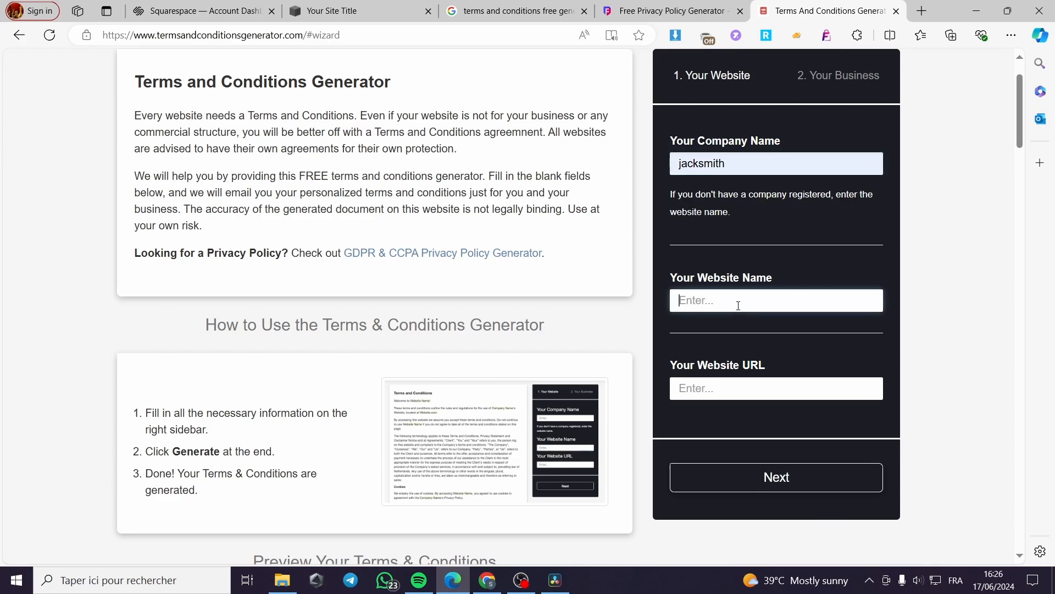
text(jacksmithclothing)
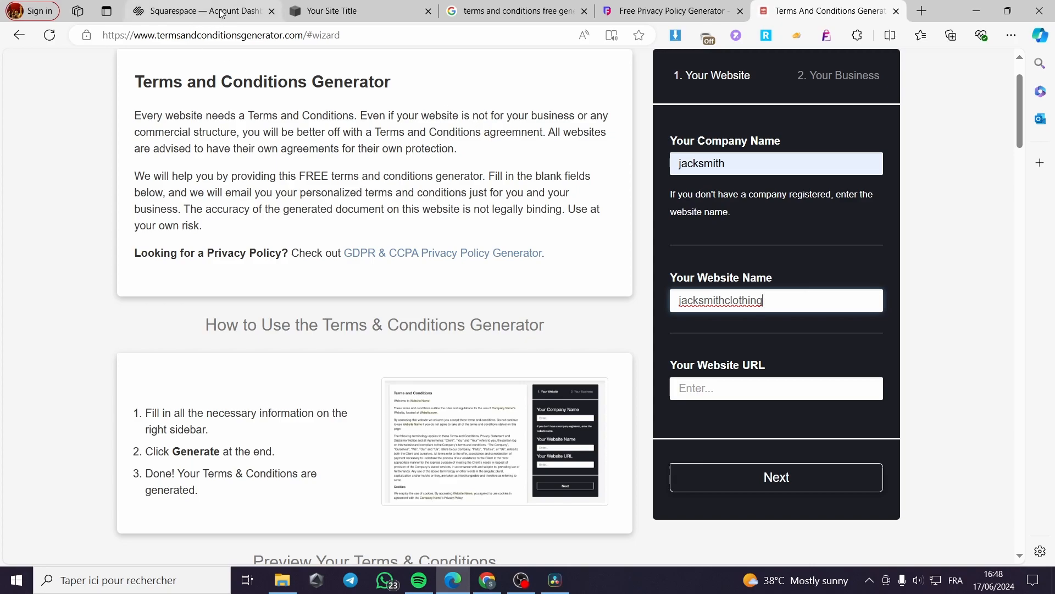
mouse_move(198, 16)
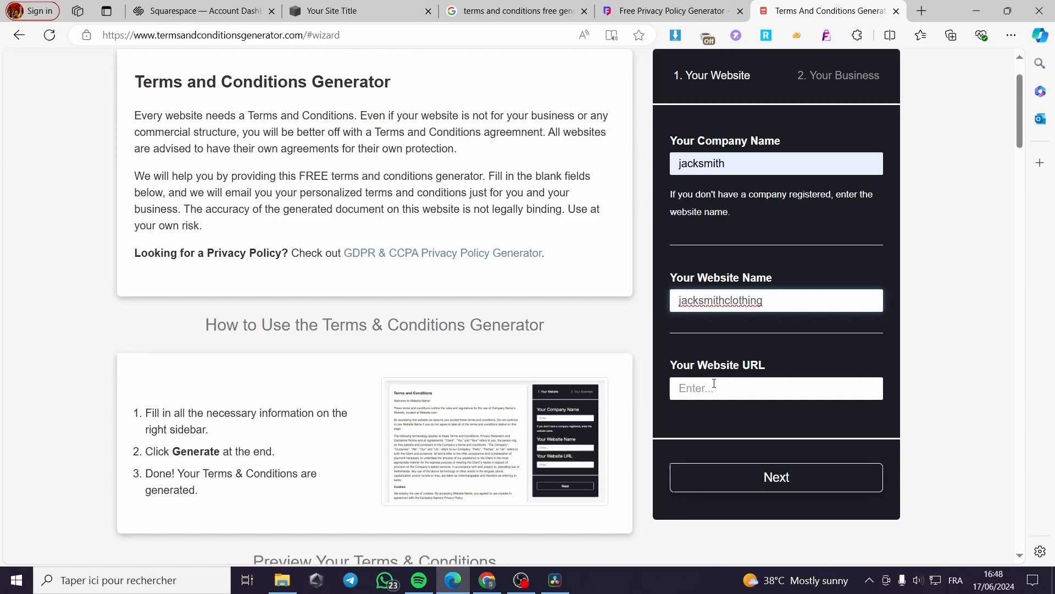
click(374, 12)
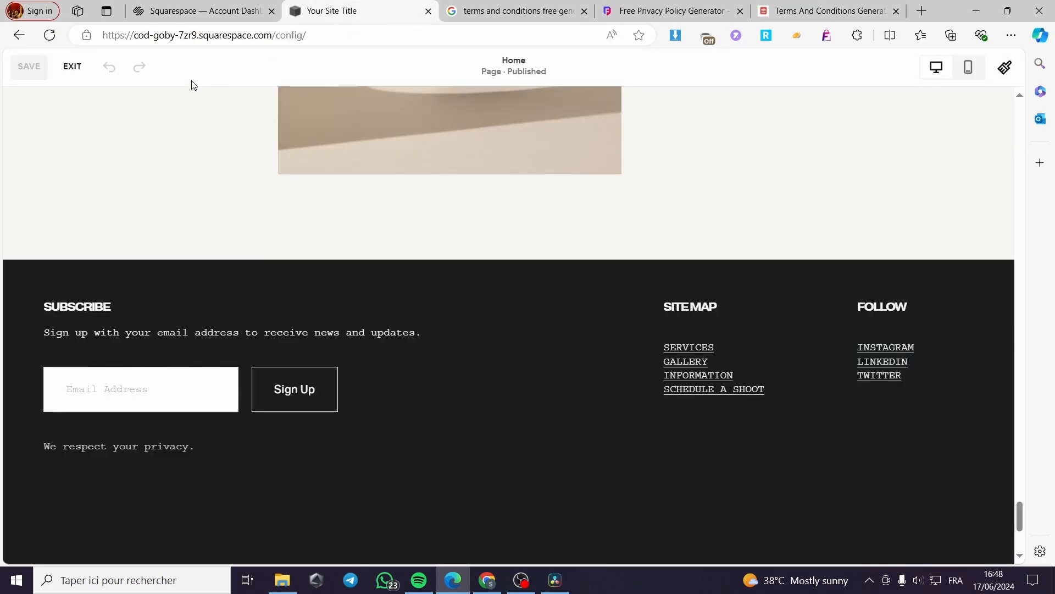
drag(271, 35, 109, 41)
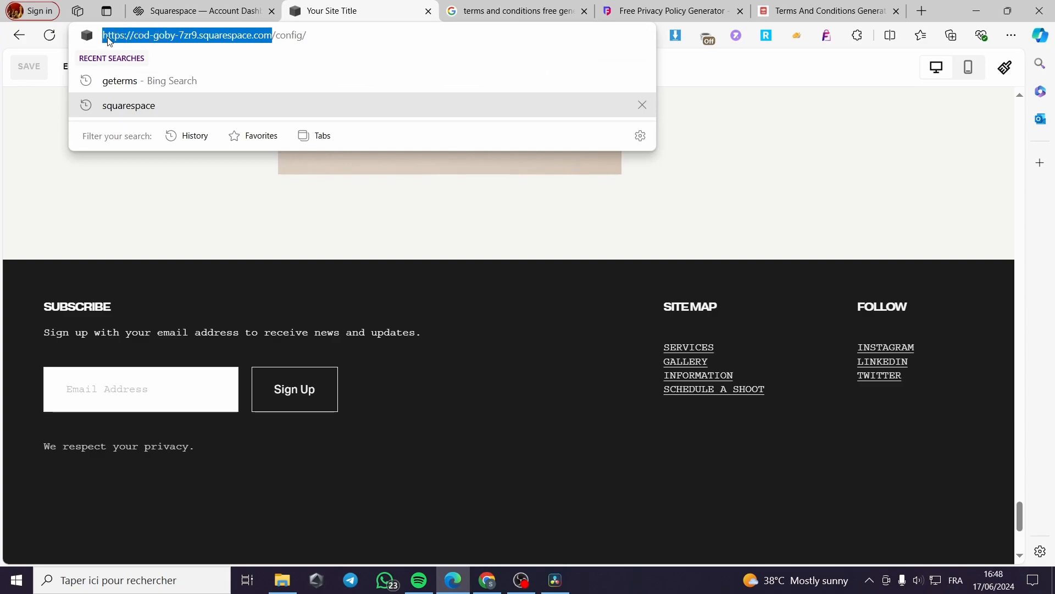
key(BackSpace)
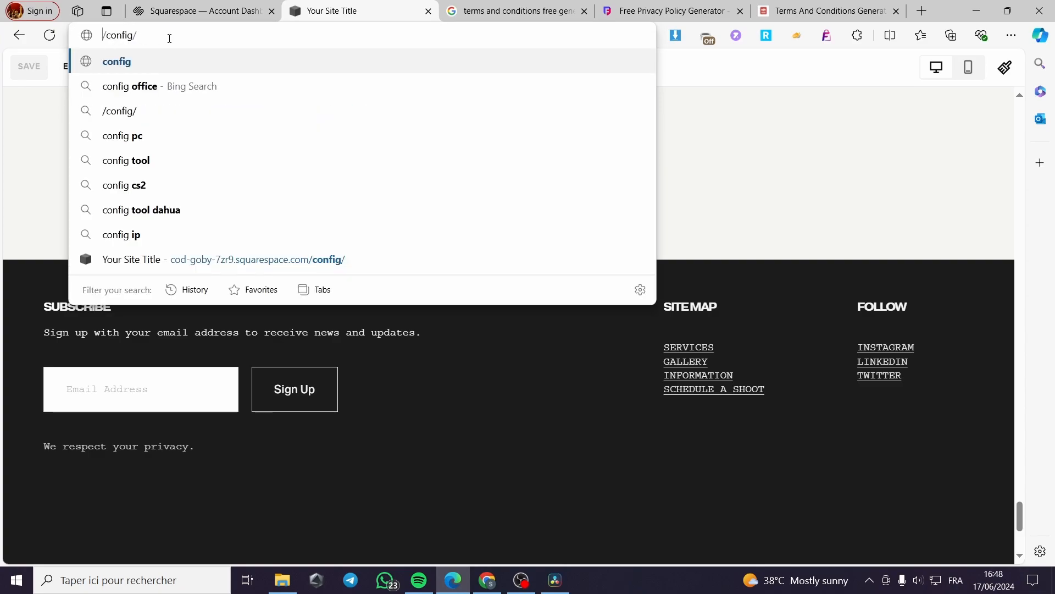
key(ctrl+z)
click(274, 36)
drag(274, 35, 95, 44)
key(ctrl+c)
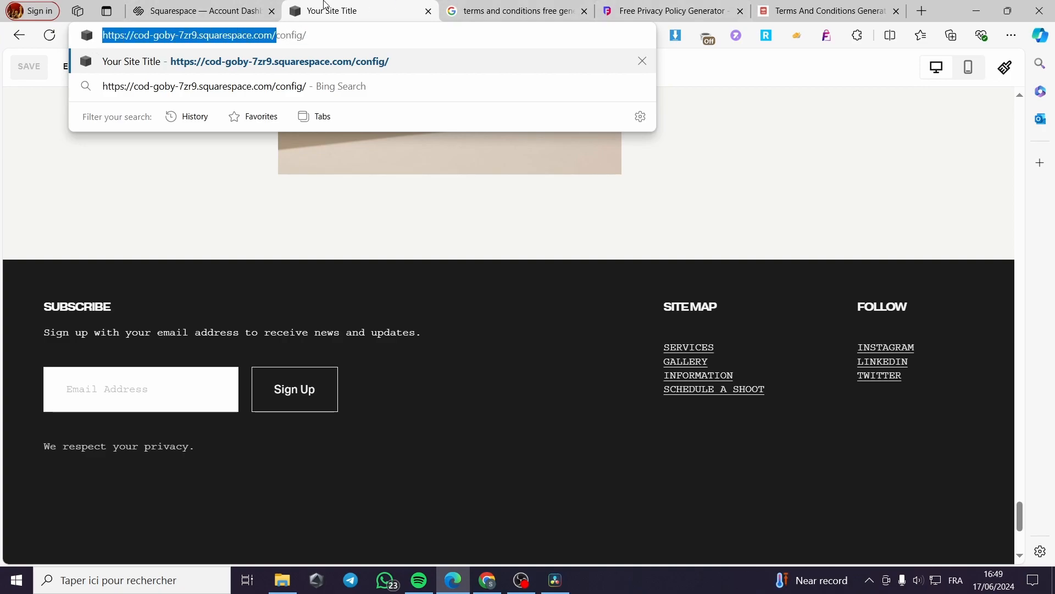
click(793, 7)
click(776, 390)
key(ctrl+v)
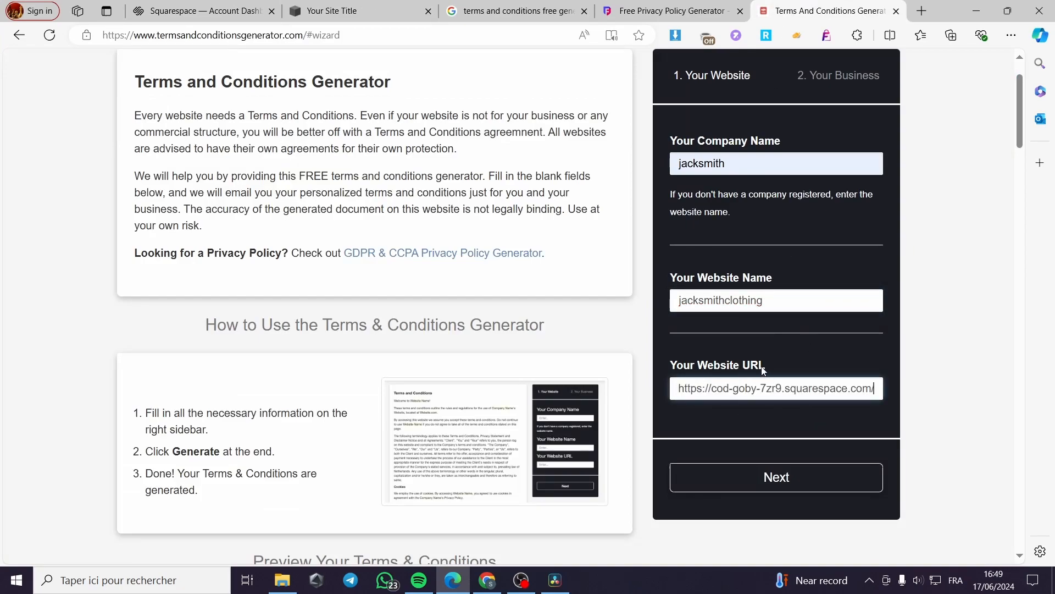
click(792, 485)
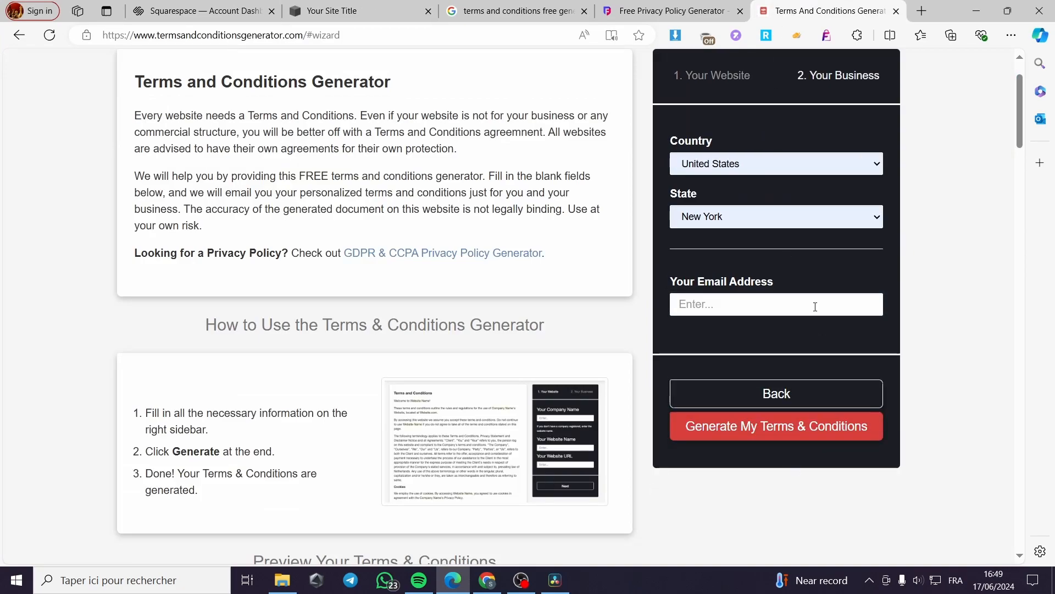
Step: Fill in the contact's e-mail address from the saved suggestion and generate the terms and conditions
scroll(784, 252, up, 2)
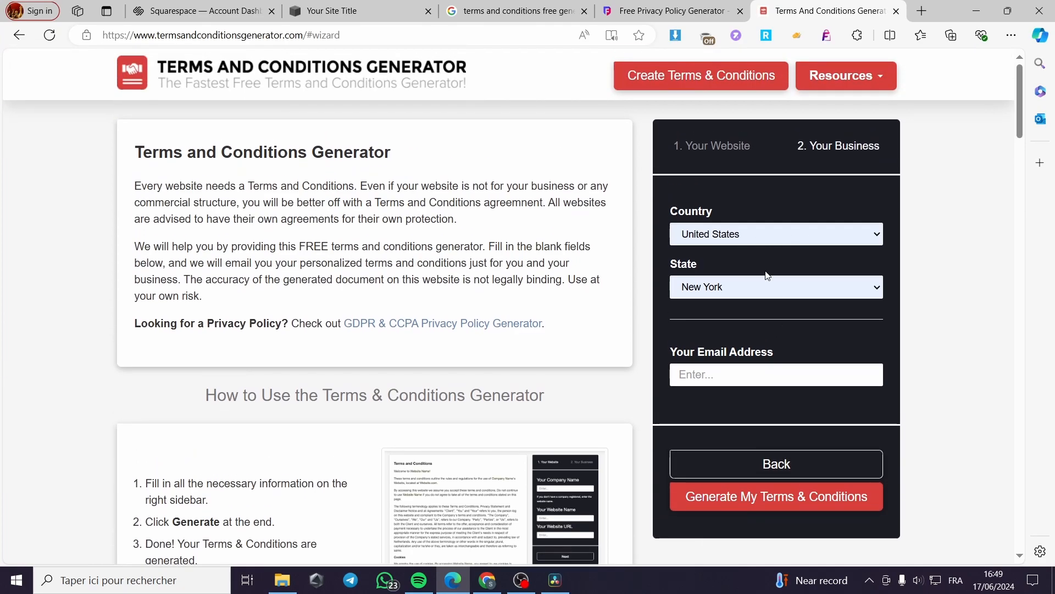
click(767, 374)
key(Down)
key(Return)
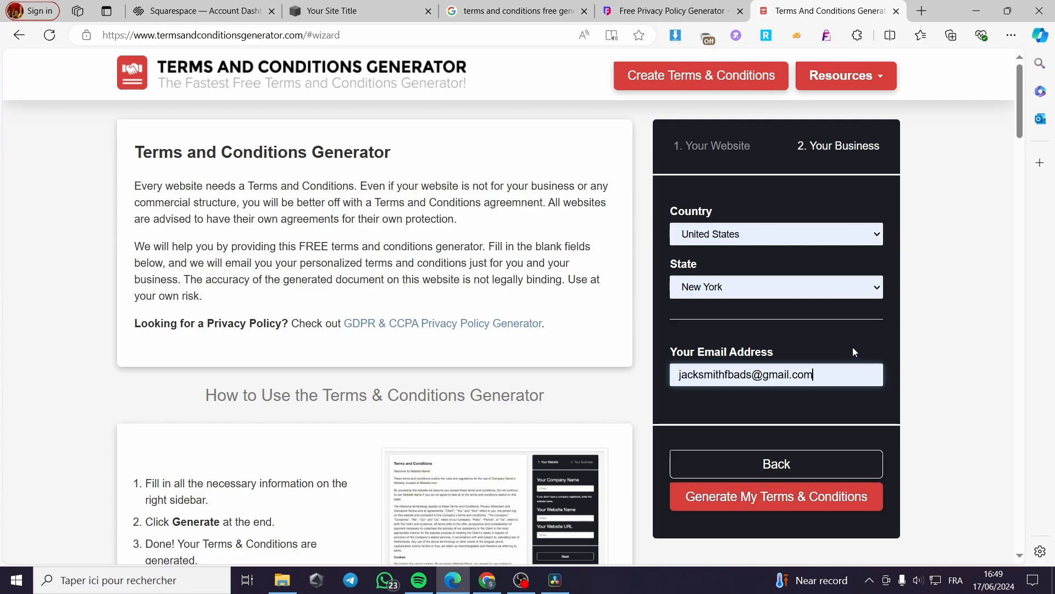
click(747, 502)
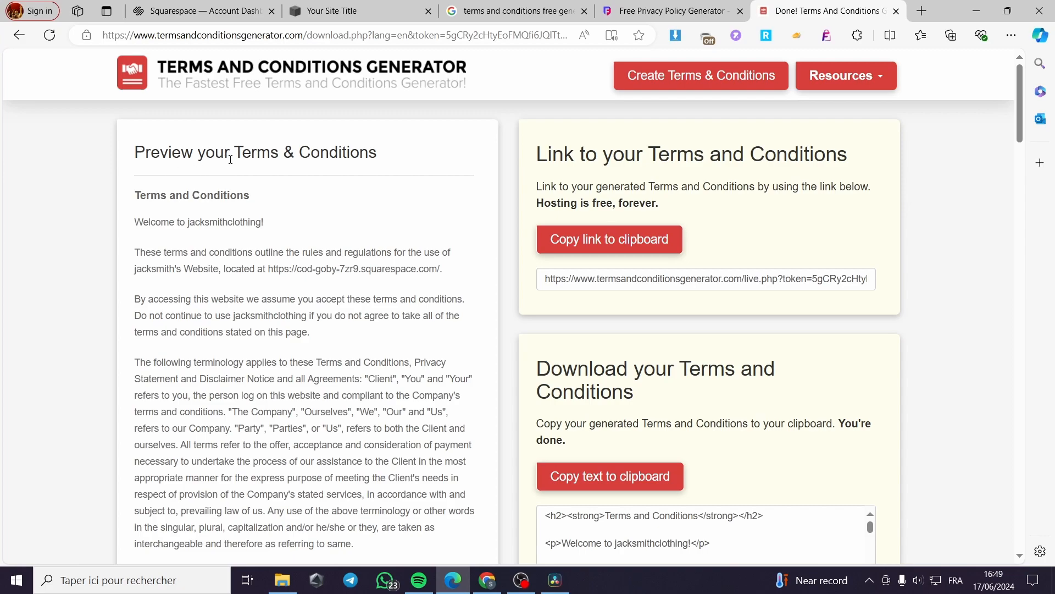
Step: Select the entire generated text in the preview, from the Terms and Conditions heading to the last disclaimer paragraph
scroll(172, 205, down, 1)
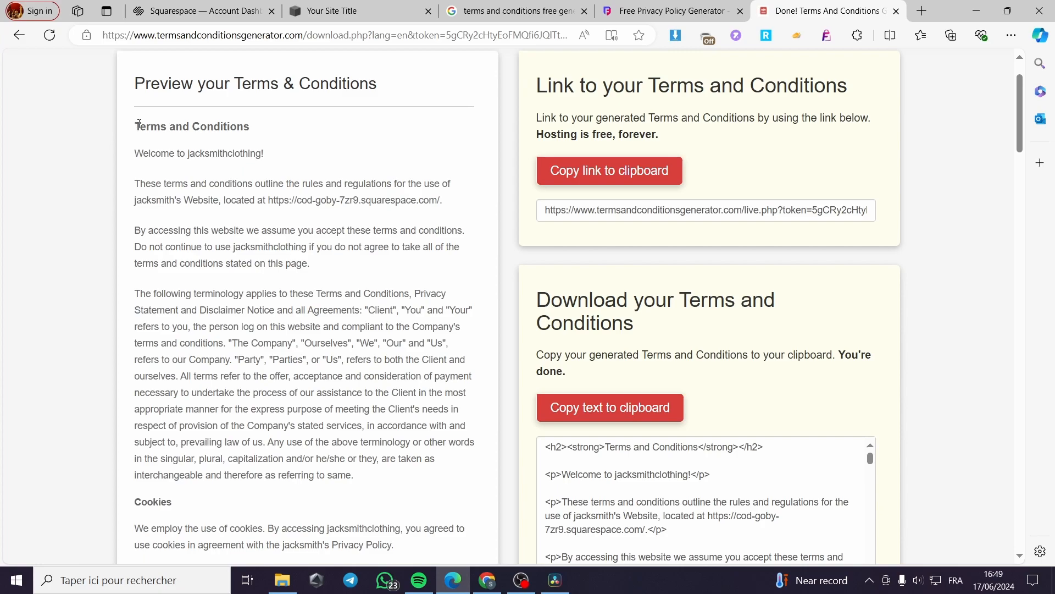
drag(136, 125, 290, 470)
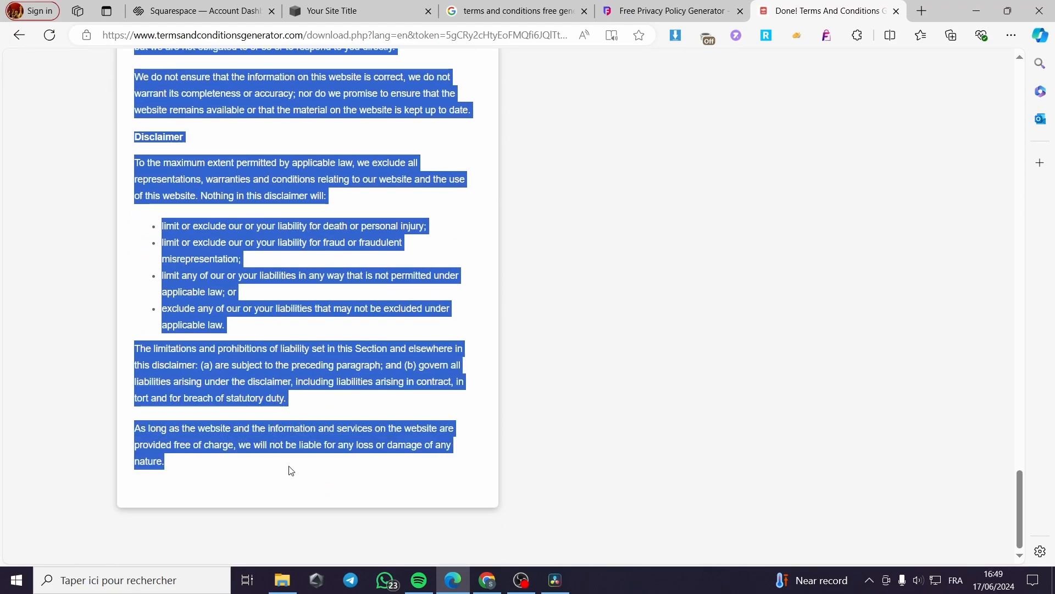
Step: Return to the Squarespace site, leave home page editing and add a blank page to the Not Linked pages
click(341, 6)
click(202, 78)
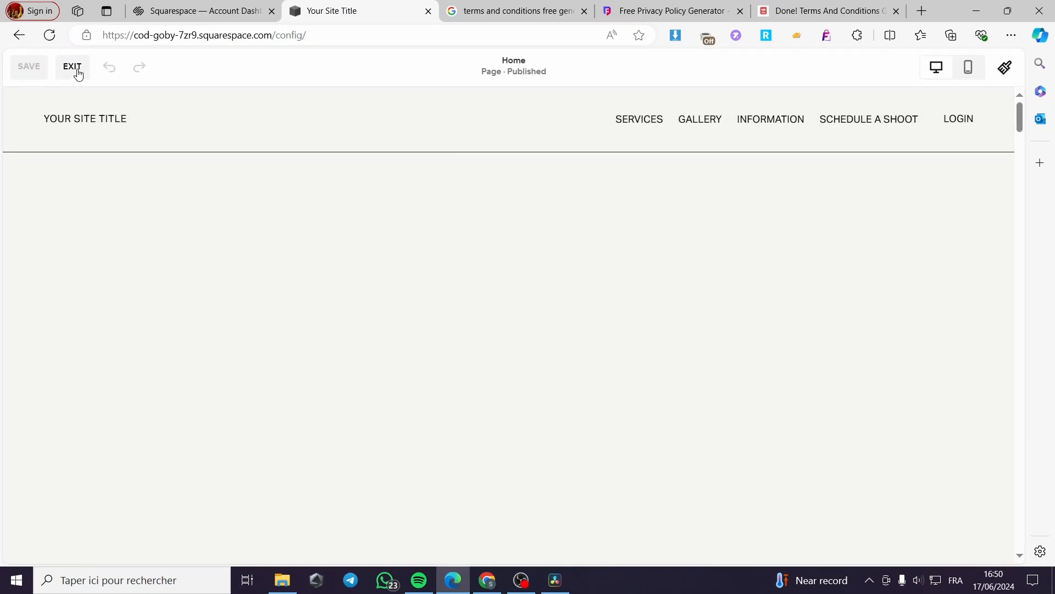
click(72, 72)
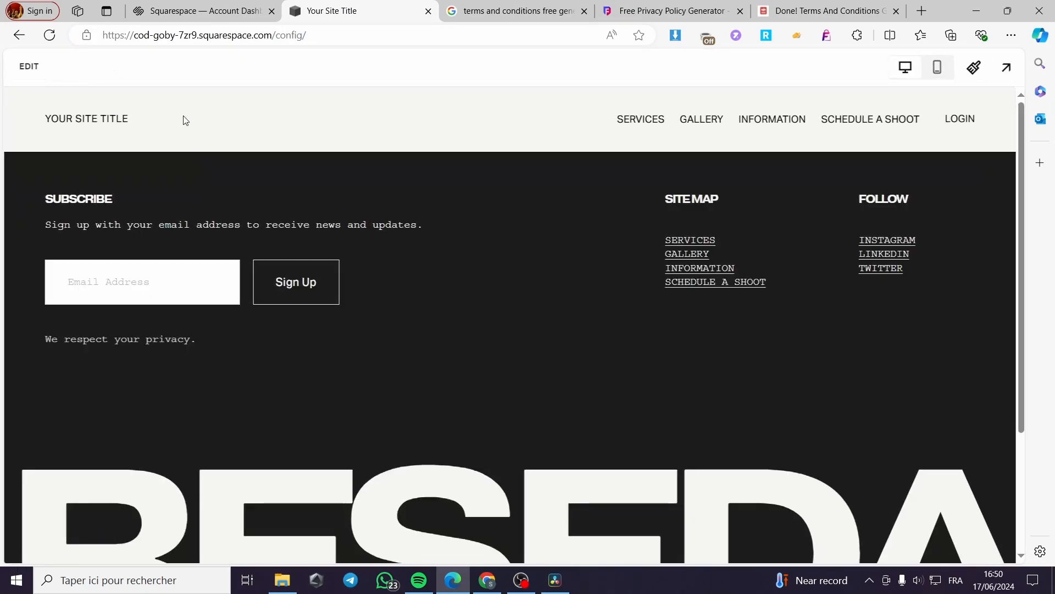
click(60, 166)
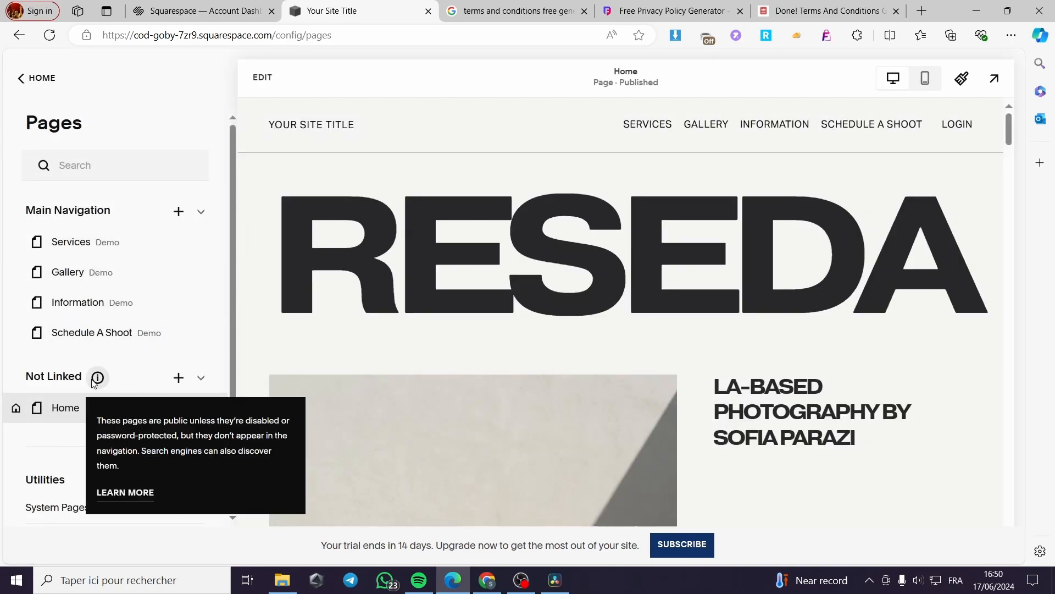
click(178, 377)
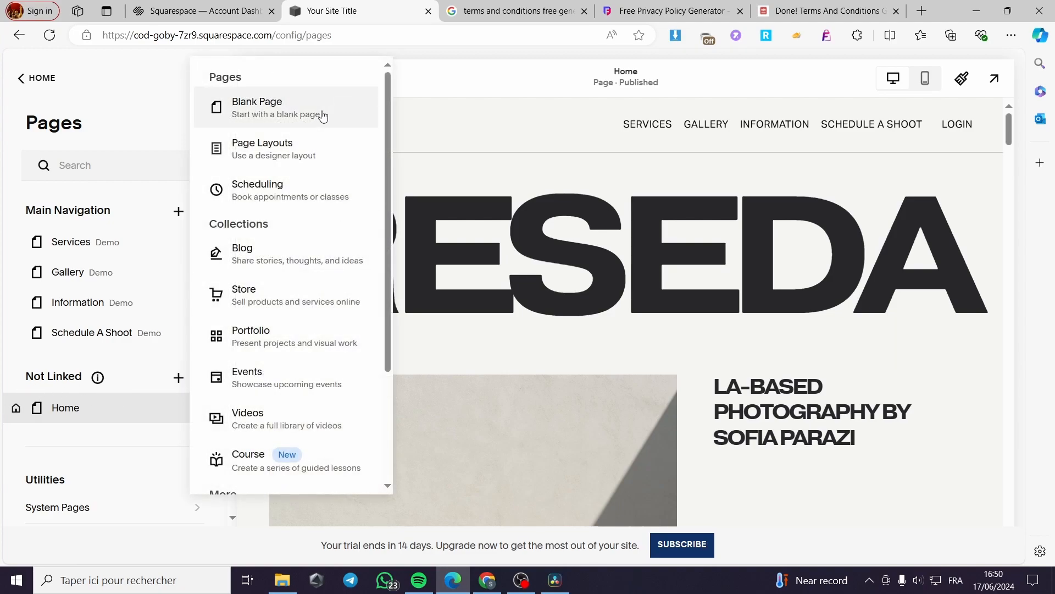
click(278, 108)
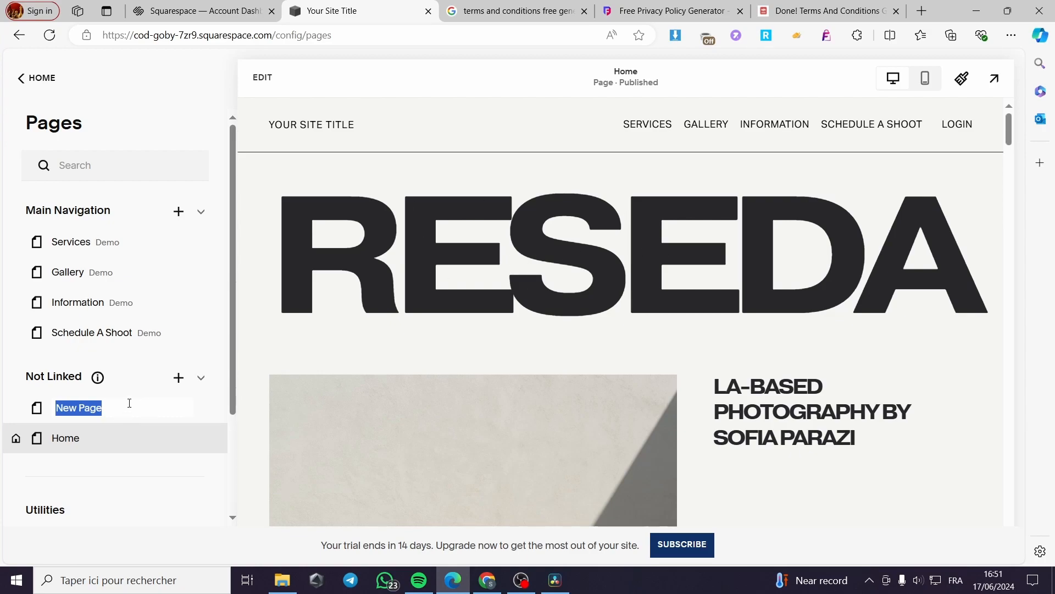
Step: Name the new page "Terms and condition" and delete the duplicate page of the same name from the Not Linked pages
text(Terms and condition)
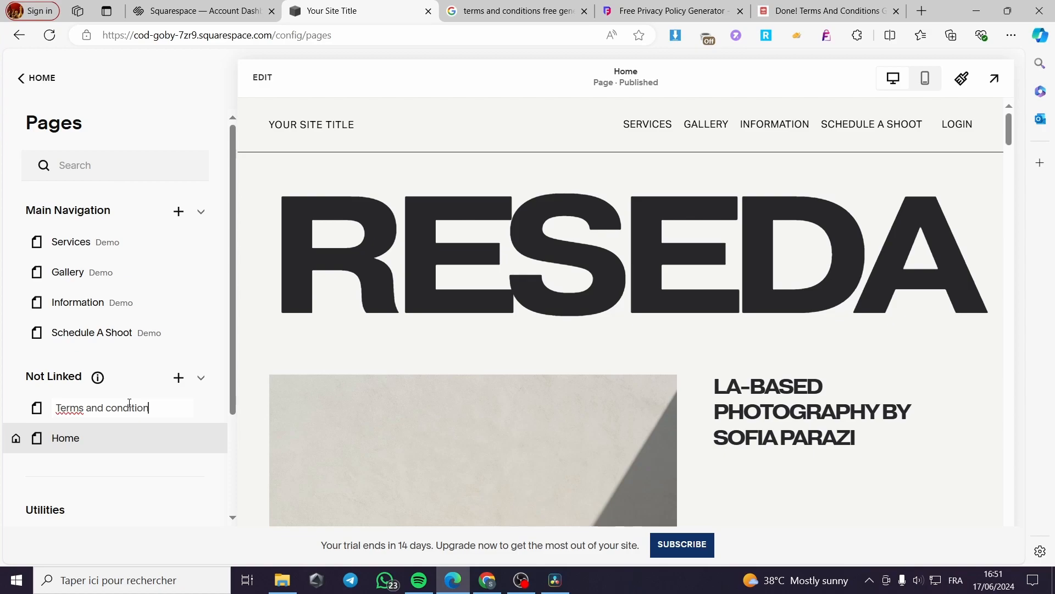
click(211, 409)
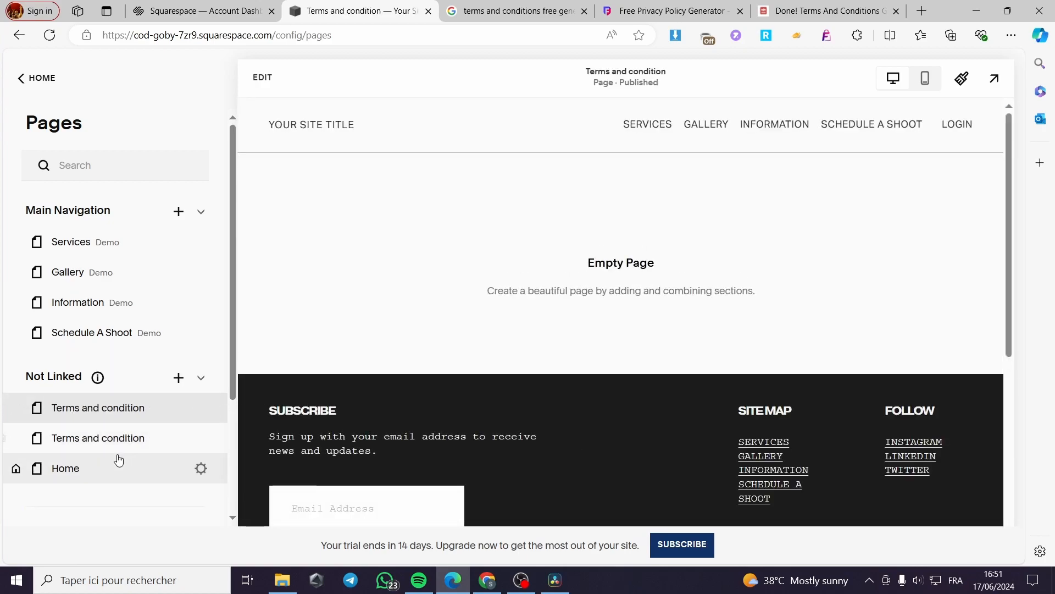
mouse_move(183, 436)
click(15, 440)
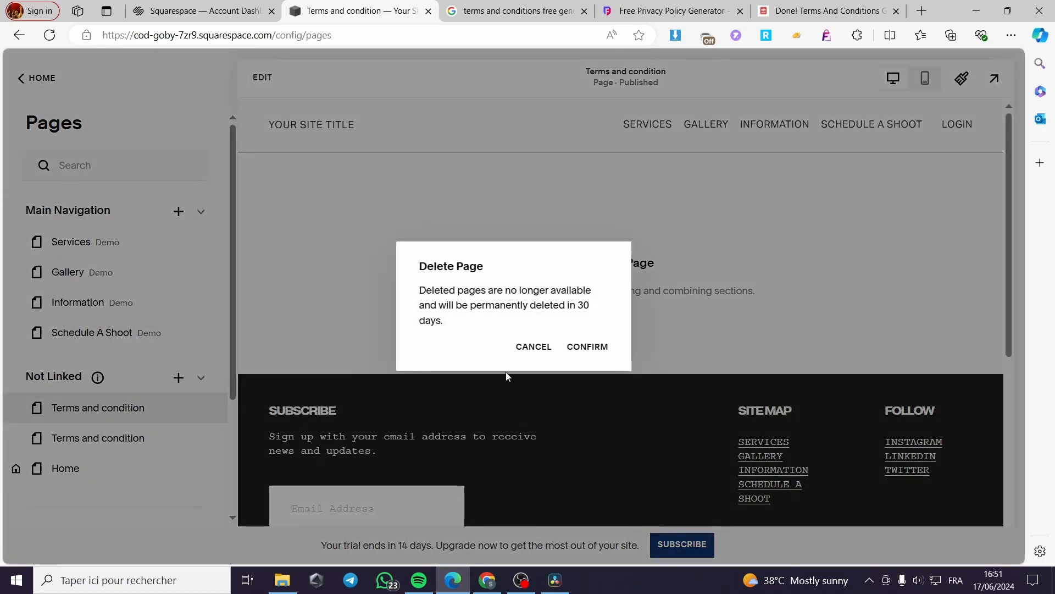
click(596, 346)
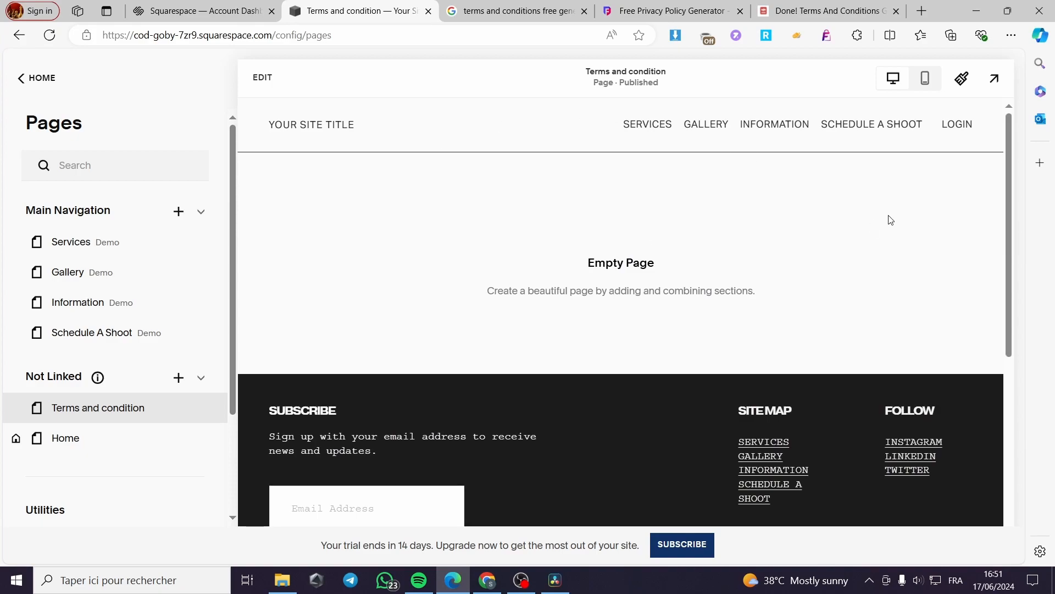
Step: Open the Terms and condition page for editing and add a blank section to it
click(263, 79)
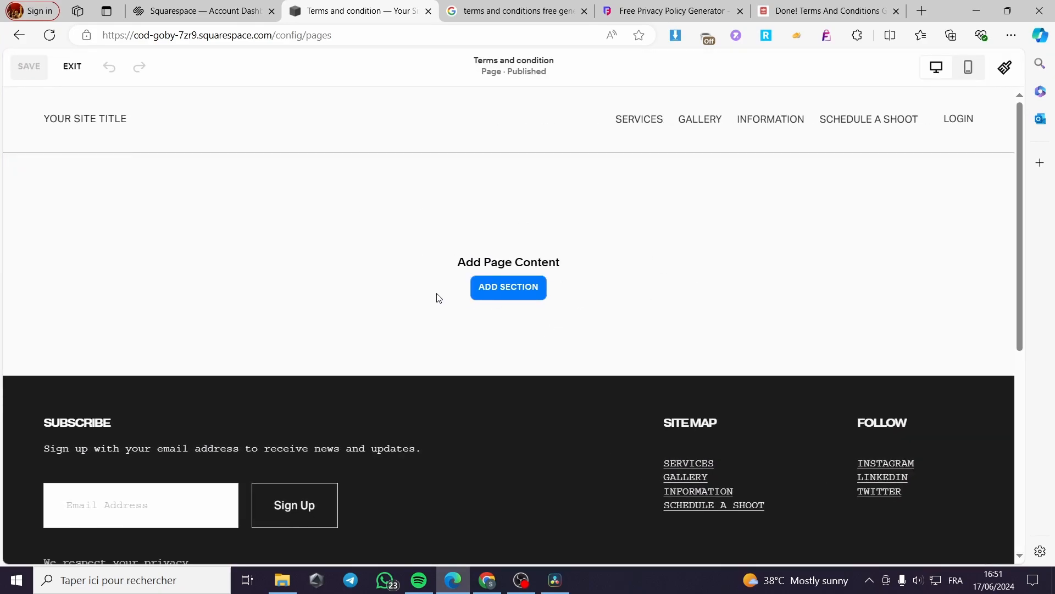
click(505, 296)
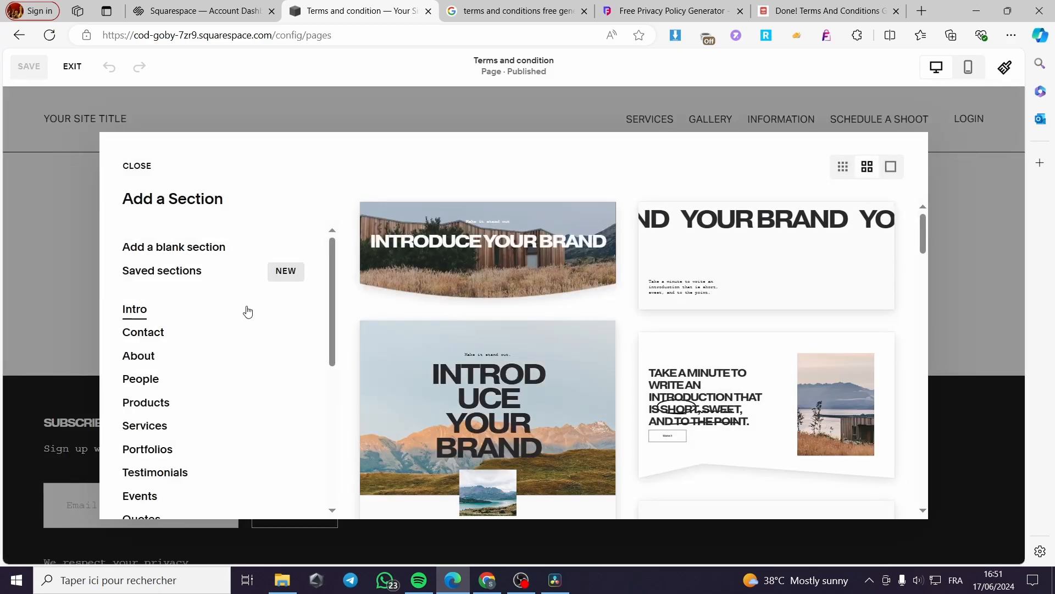
scroll(237, 319, down, 4)
scroll(238, 334, up, 4)
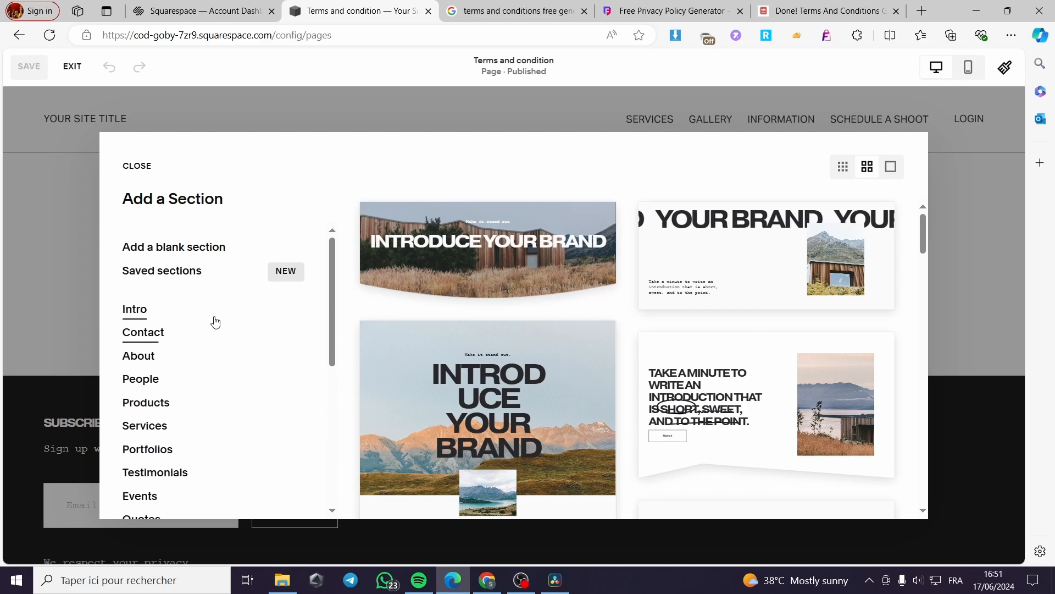
scroll(214, 272, down, 2)
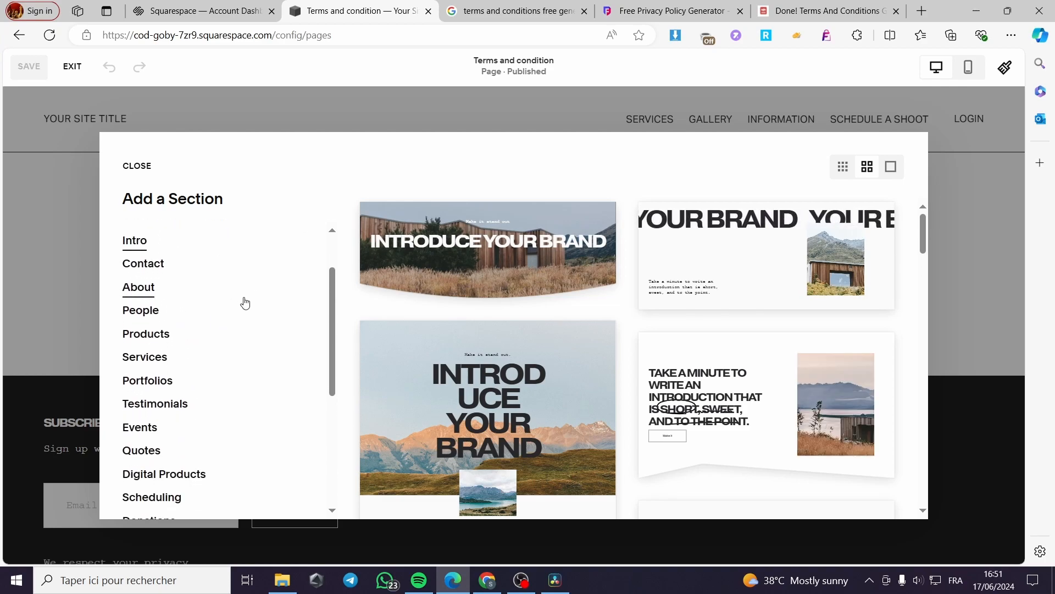
scroll(234, 301, down, 4)
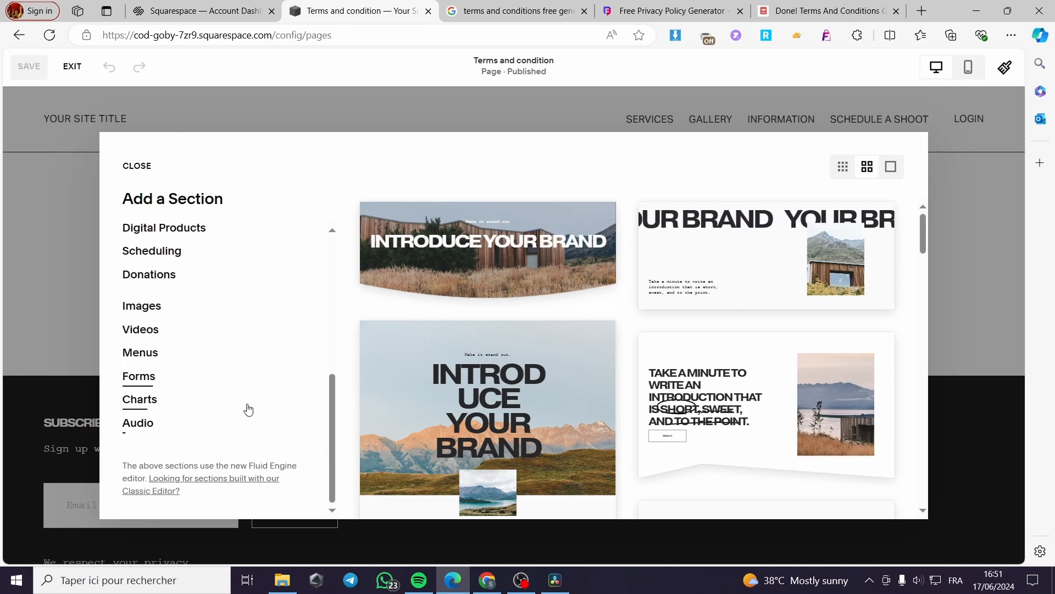
scroll(212, 384, up, 3)
scroll(174, 379, down, 3)
scroll(196, 405, up, 6)
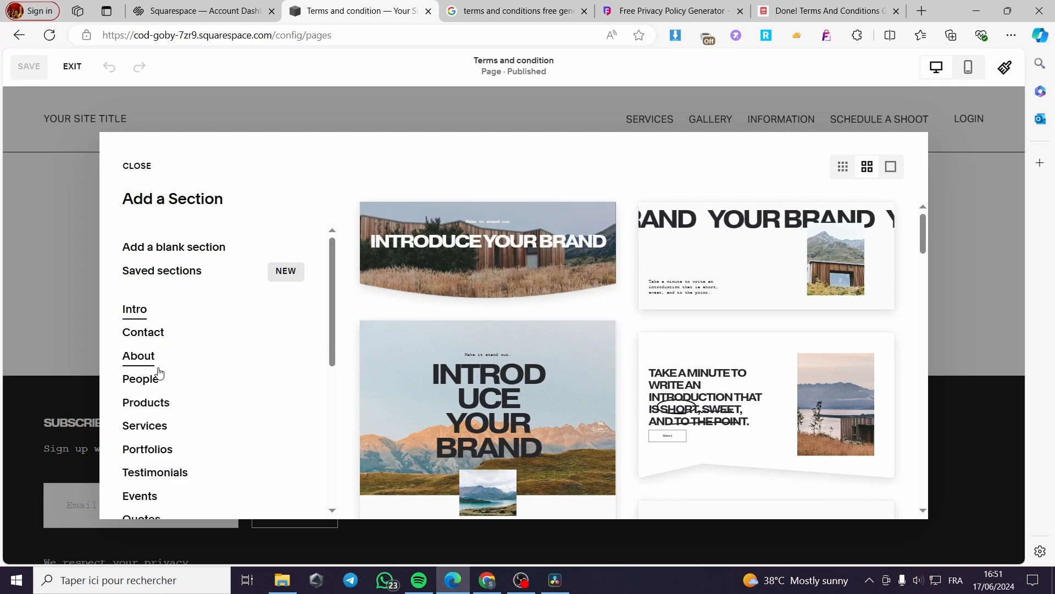
scroll(654, 337, down, 3)
scroll(242, 361, down, 2)
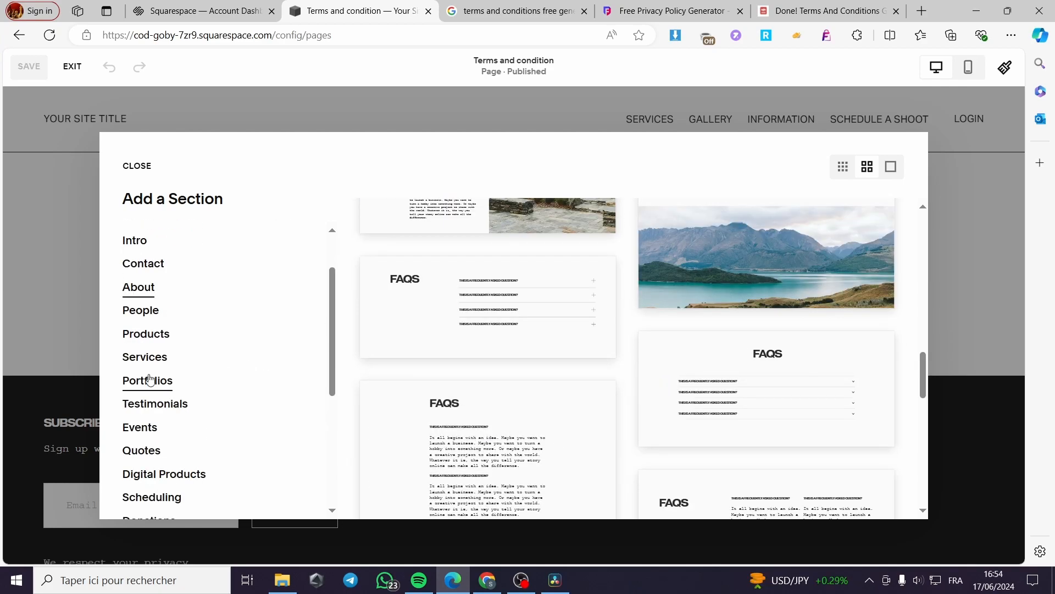
scroll(191, 370, up, 2)
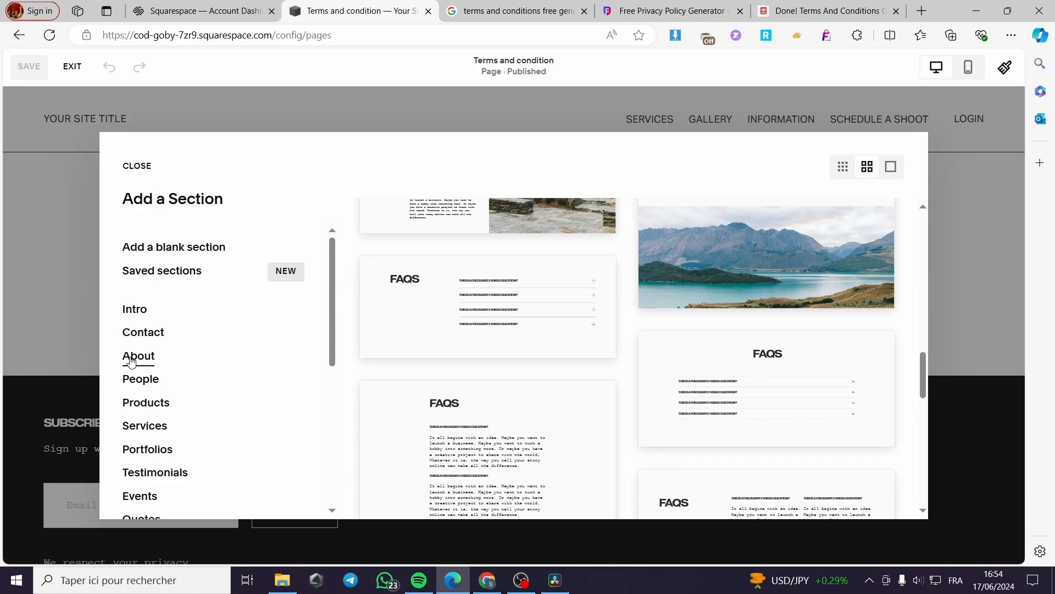
scroll(197, 280, down, 1)
scroll(202, 305, up, 1)
click(160, 257)
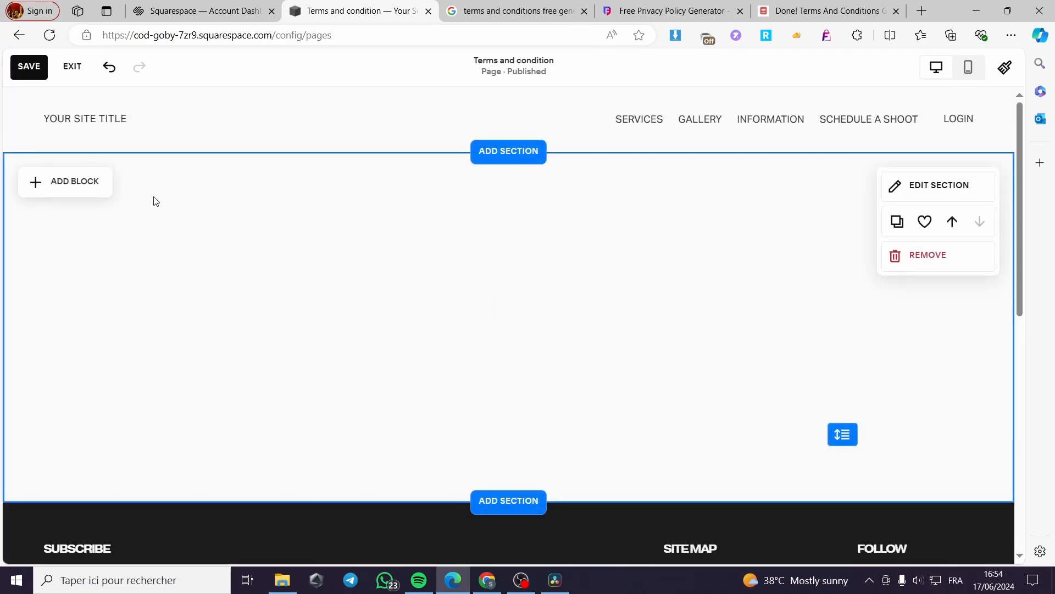
Step: Add a text block to the blank section and enlarge it to span nearly the full section width
click(64, 191)
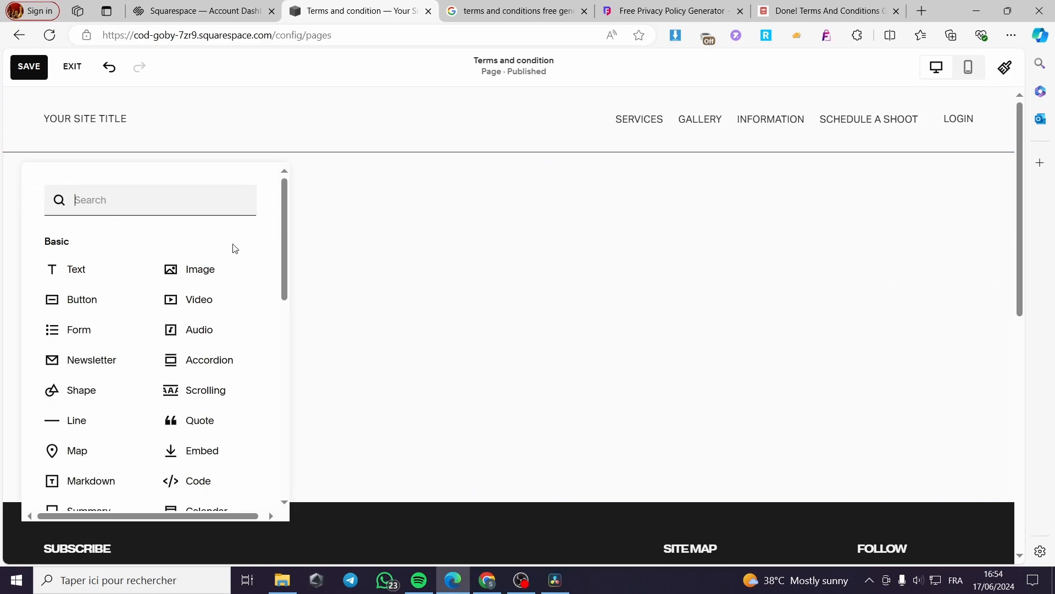
click(87, 272)
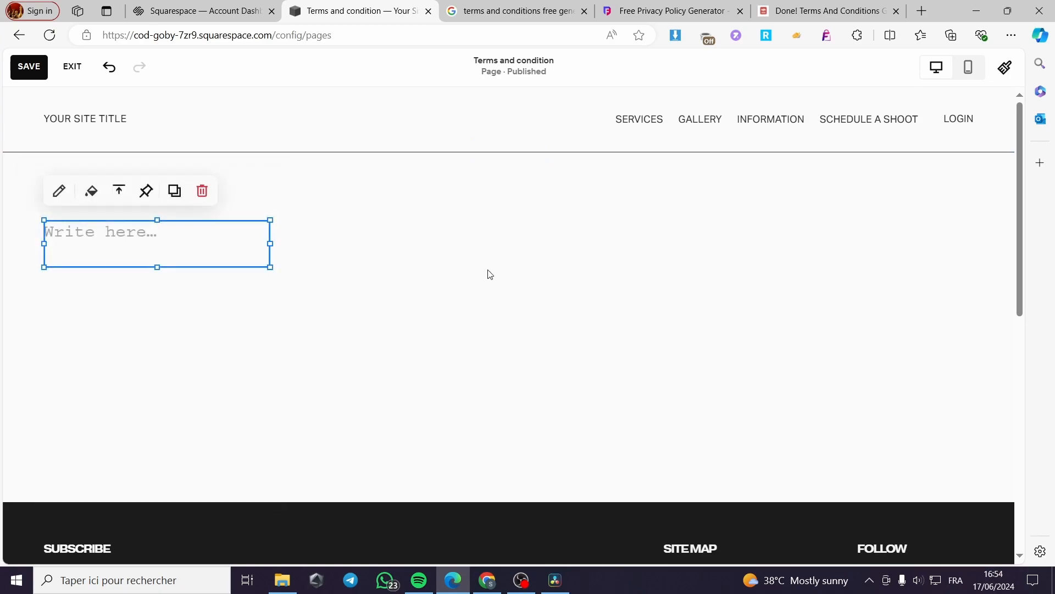
drag(272, 269, 974, 434)
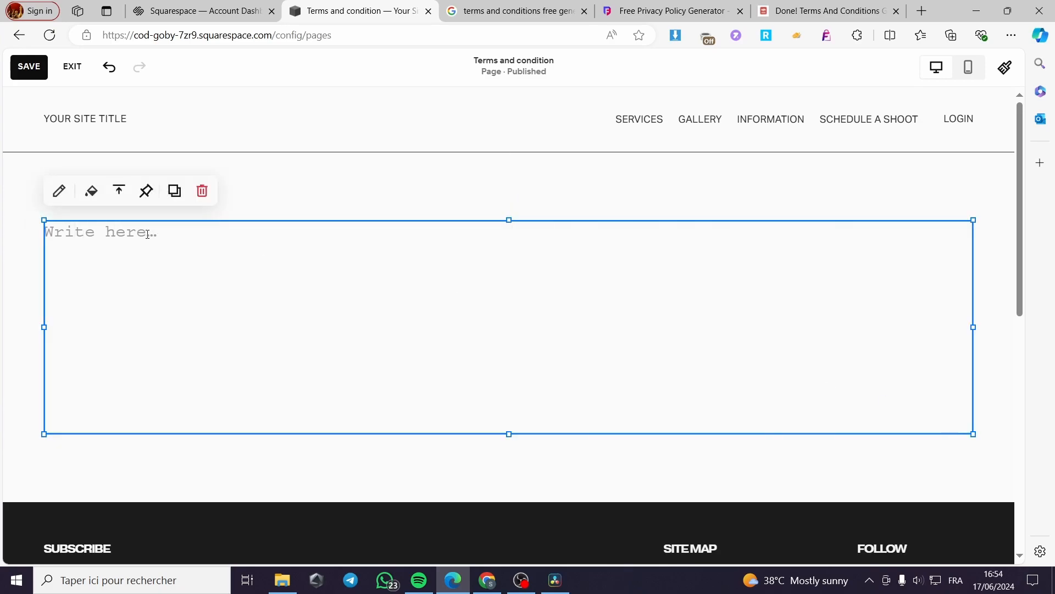
Step: Write the title "Terms and conditions" in the text block
click(152, 235)
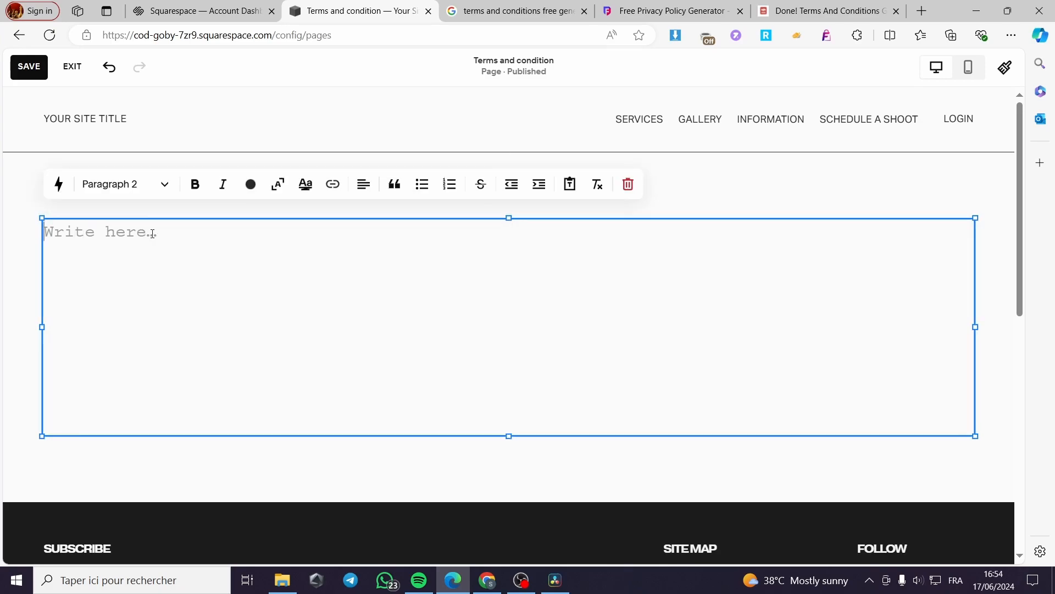
text(Terùs)
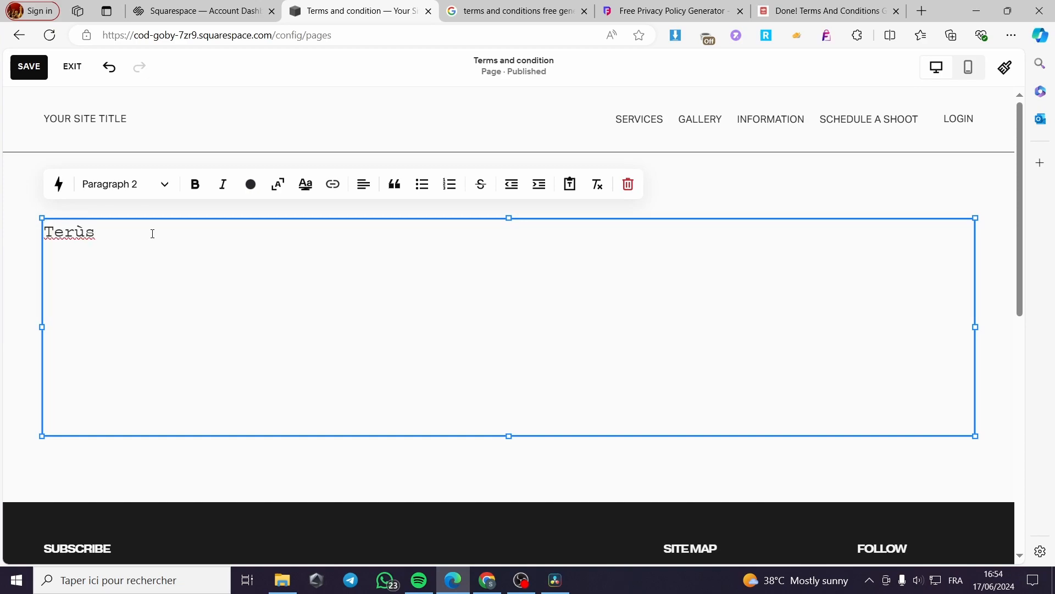
key(BackSpace)
key(BackSpace)
text(rms and condition)
Step: Make the "Terms and conditions" title bold and center it
drag(251, 234, 43, 232)
click(195, 184)
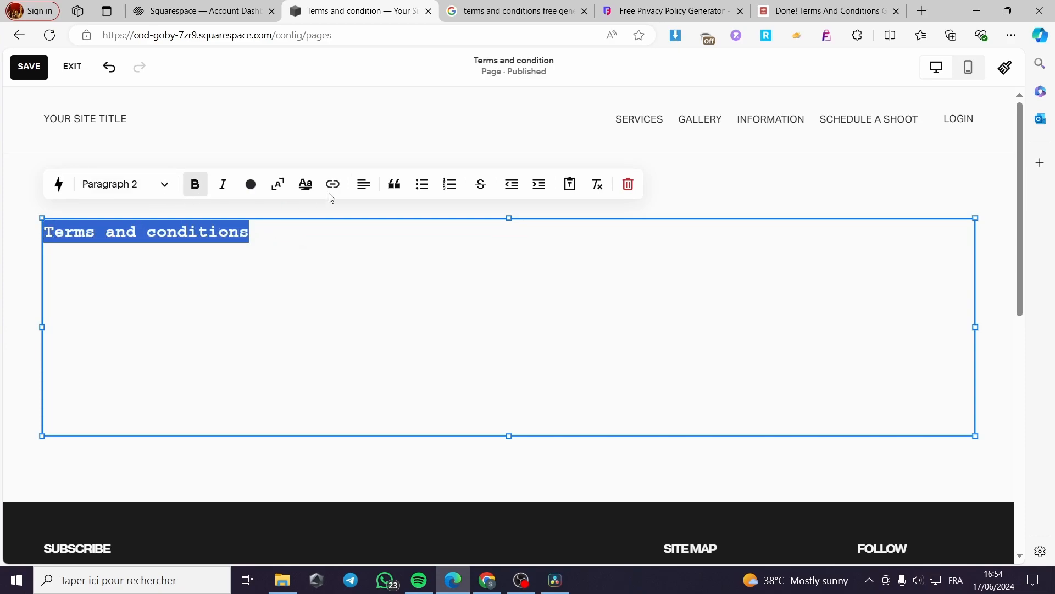
click(373, 191)
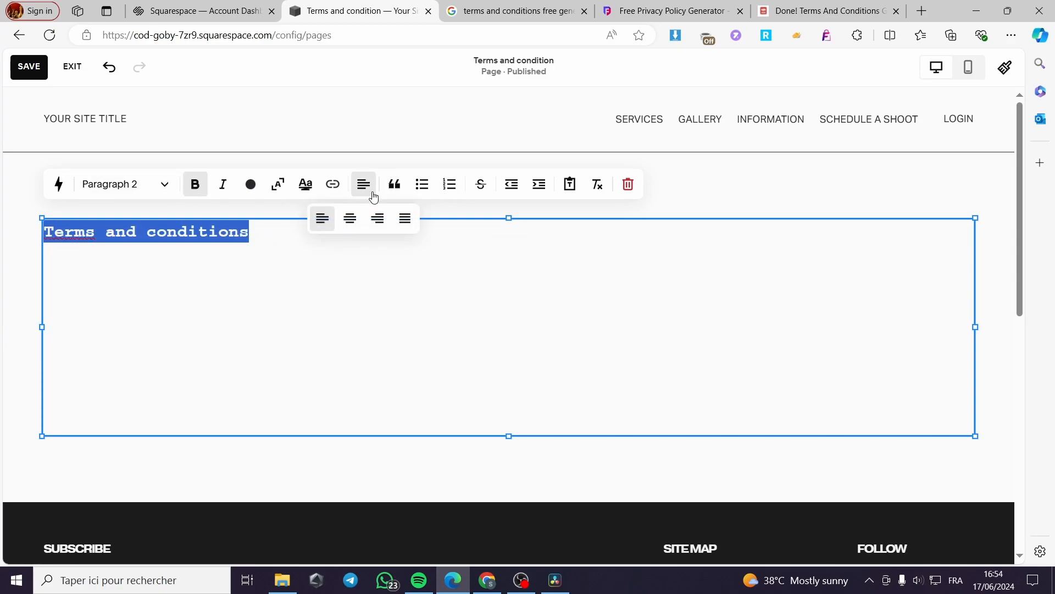
click(359, 220)
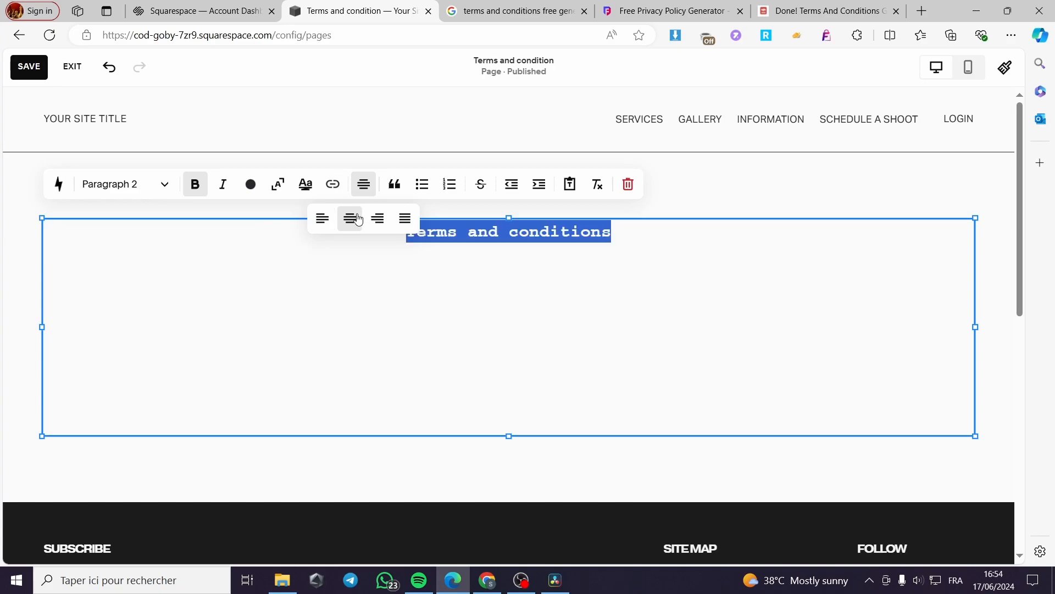
Step: Apply the Heading 2 style to the centered "Terms and conditions" title
click(619, 237)
drag(619, 237, 377, 238)
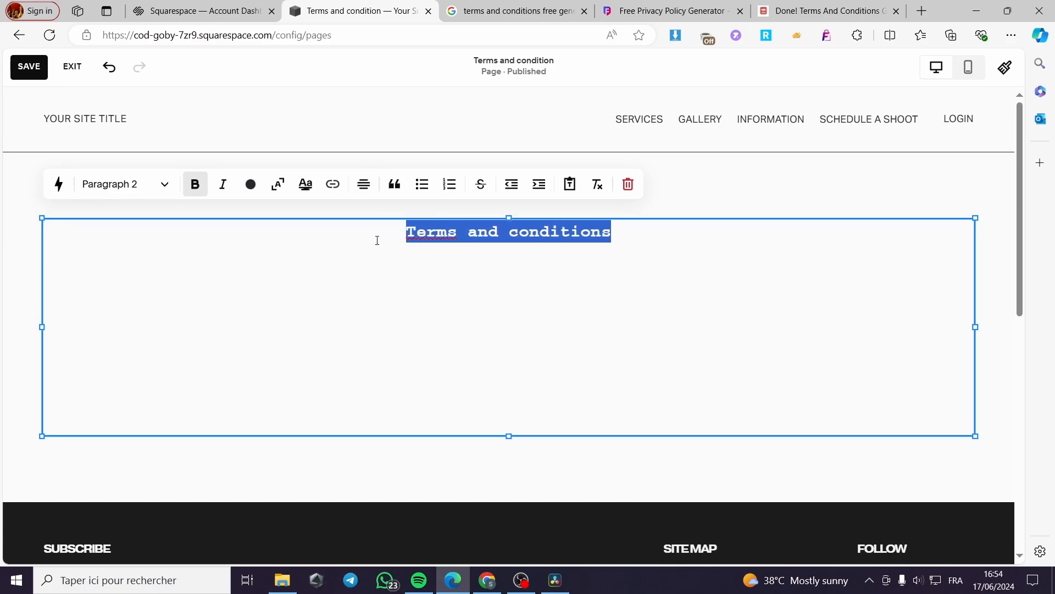
click(160, 192)
scroll(141, 252, down, 2)
scroll(134, 287, up, 1)
scroll(131, 308, up, 1)
click(127, 247)
click(202, 259)
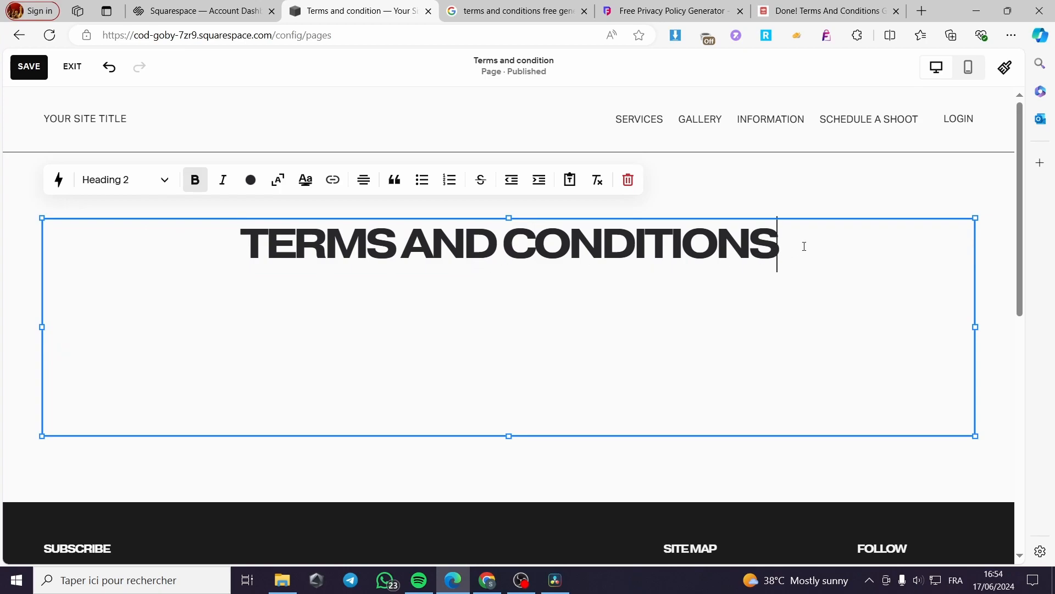
Step: Copy the selected terms text from the generator page and paste it on a new line below the title in the Squarespace text block
key(Return)
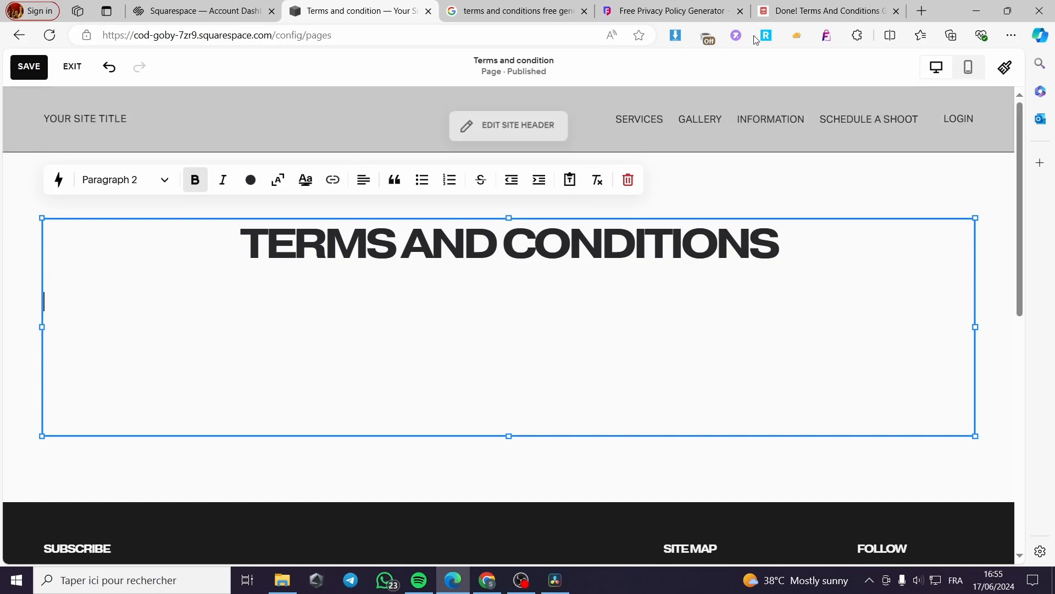
click(872, 4)
right_click(315, 235)
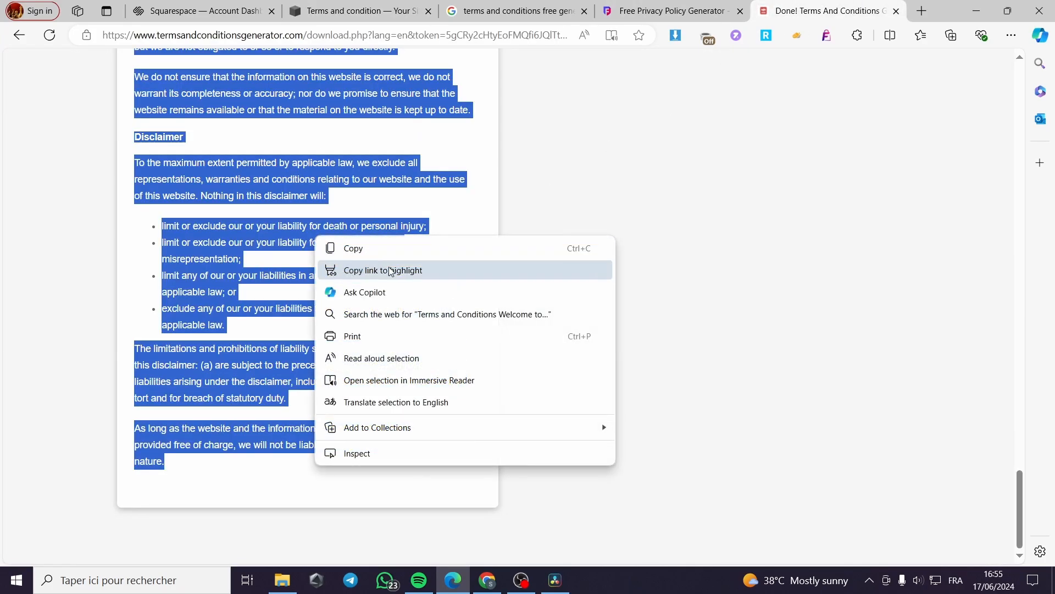
click(442, 252)
click(360, 10)
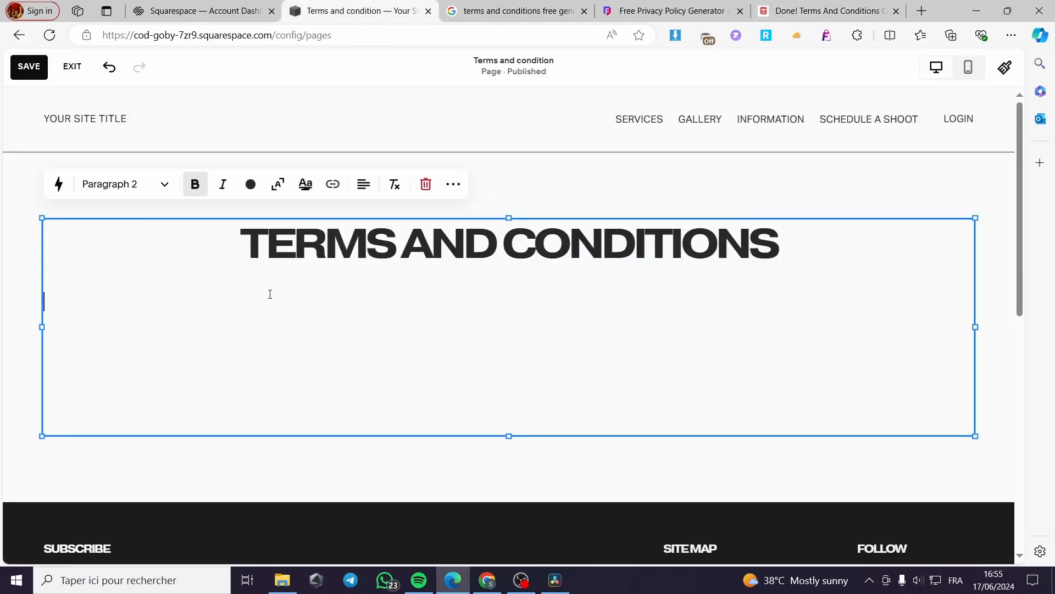
key(ctrl+v)
key(ctrl+a)
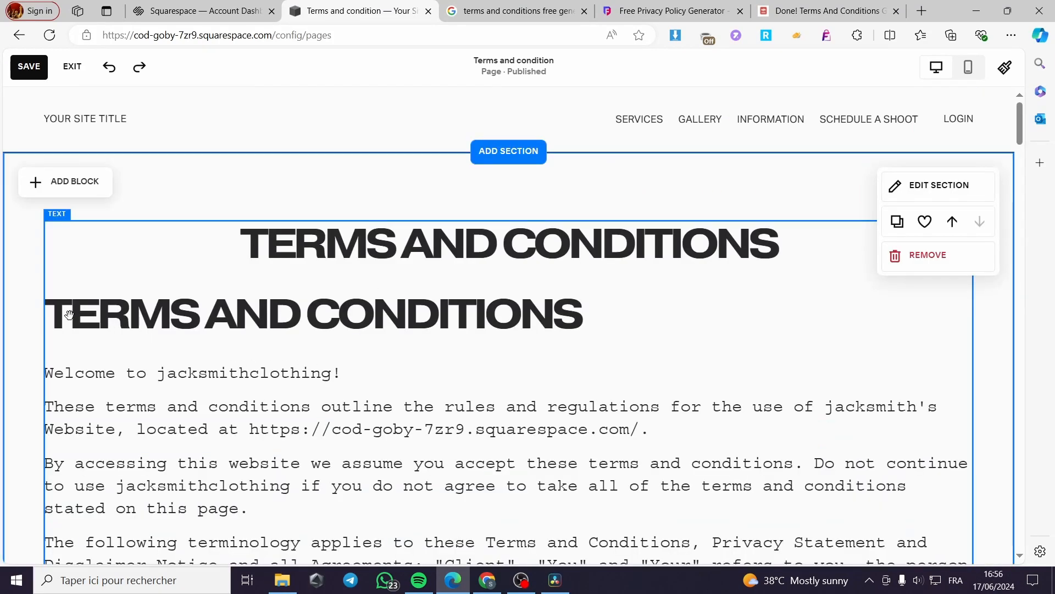
Step: Select all the pasted terms text below the title and set its style to Monospace
click(72, 315)
drag(71, 315, 765, 471)
scroll(595, 429, up, 20)
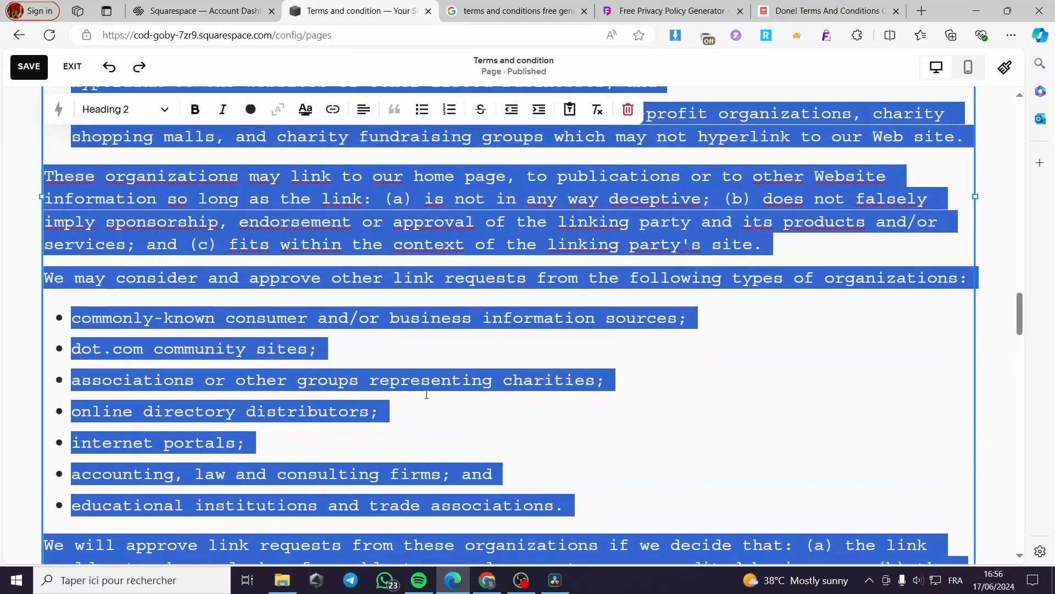
scroll(430, 395, up, 7)
click(165, 111)
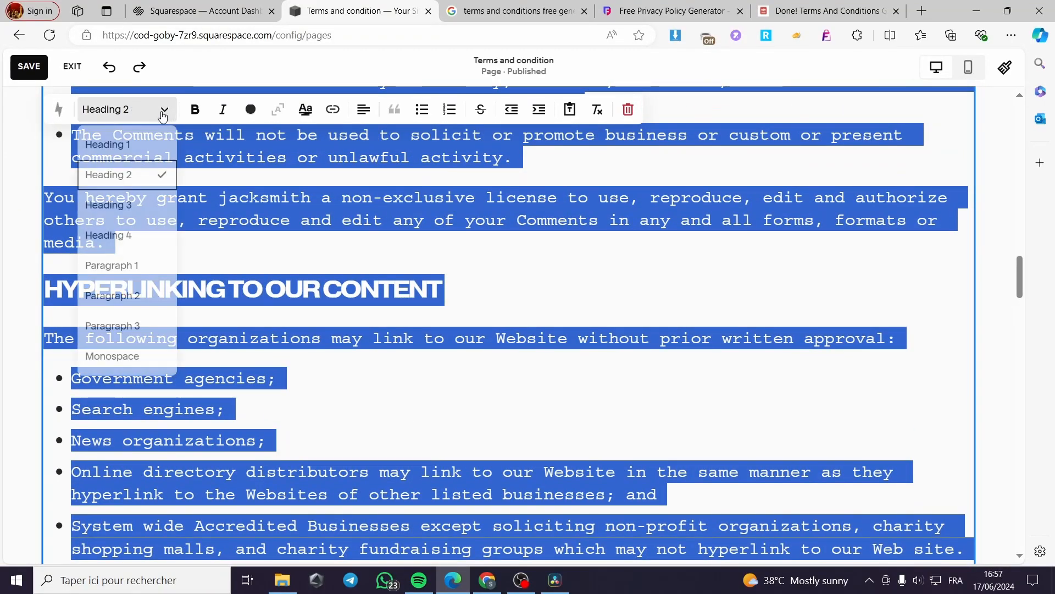
click(142, 267)
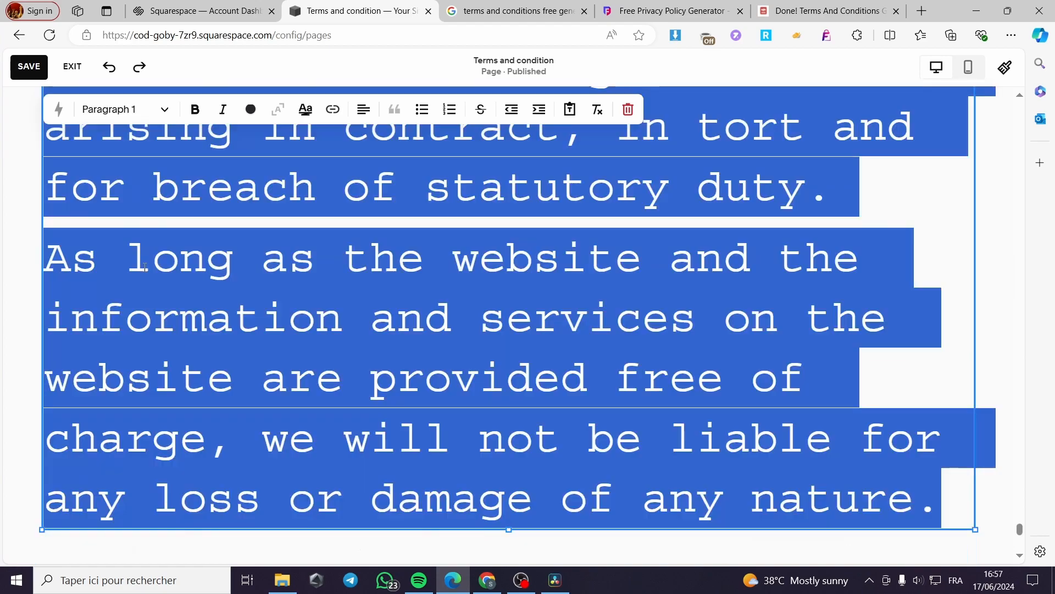
click(164, 110)
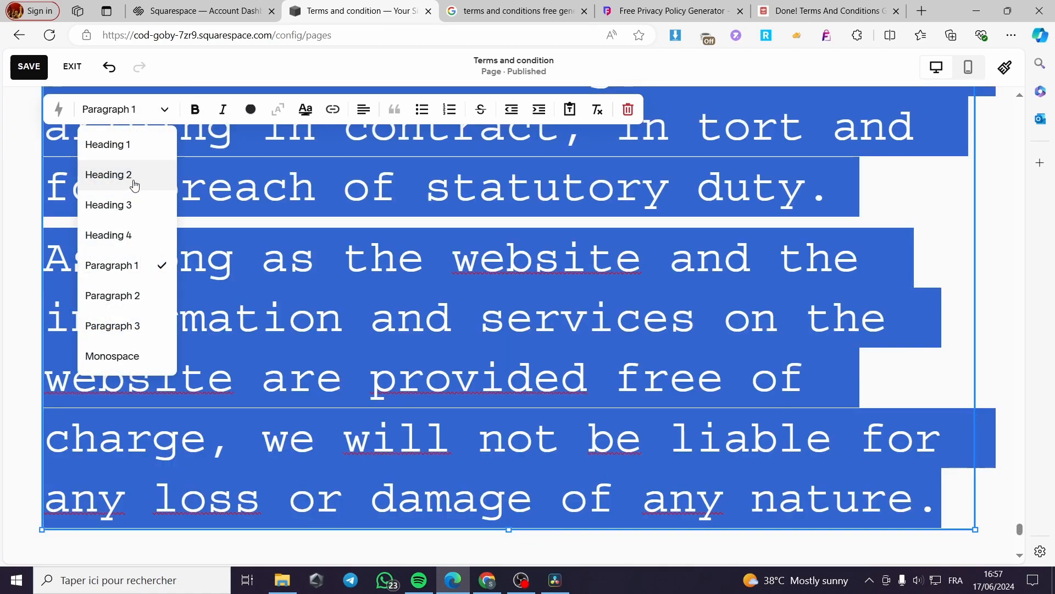
click(116, 356)
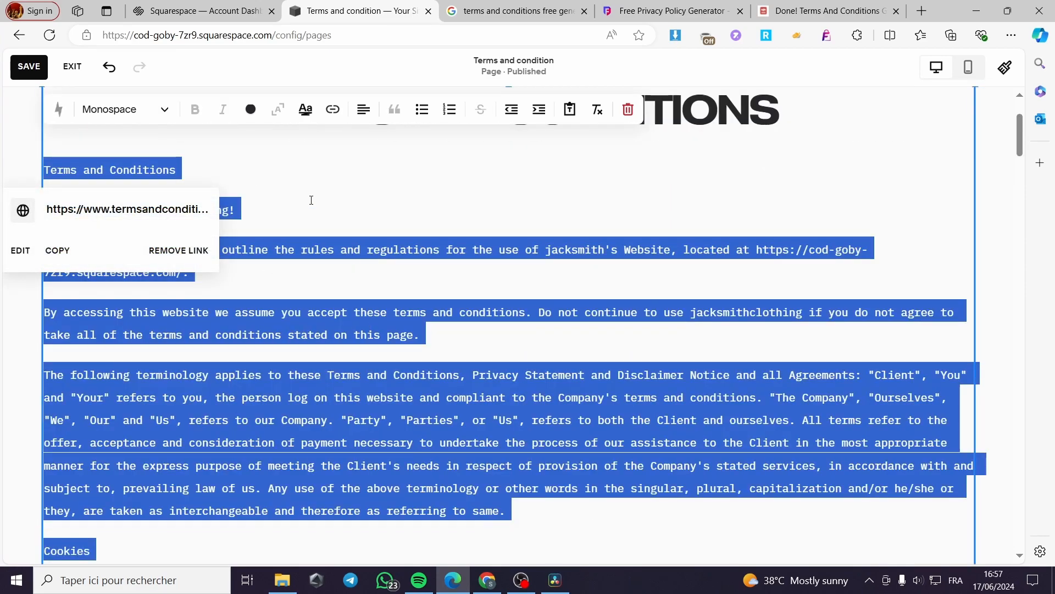
click(311, 200)
Step: Delete the duplicate "Terms and Conditions" line directly beneath the page title
scroll(509, 286, up, 3)
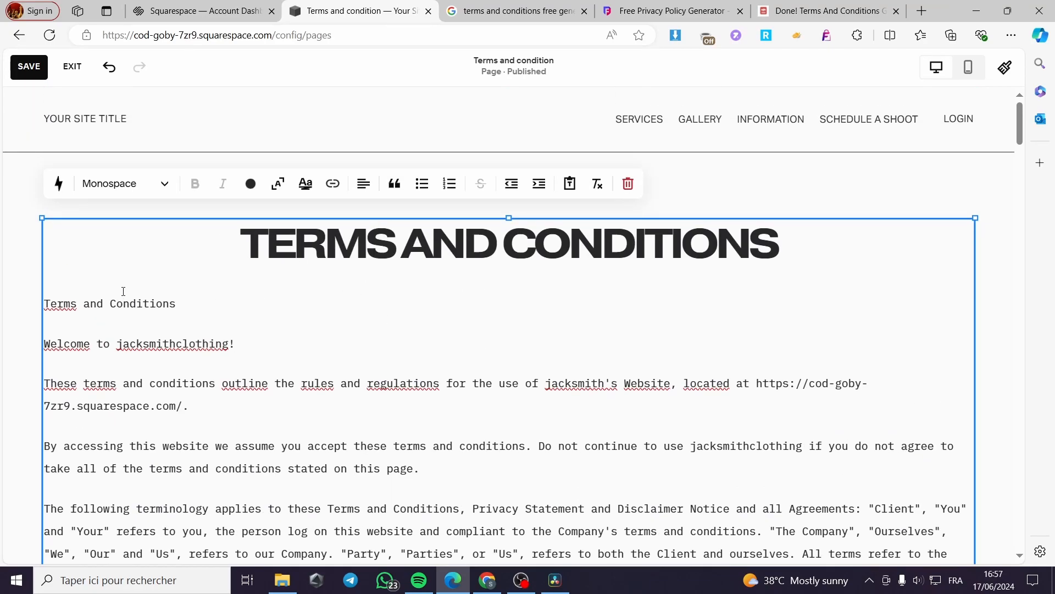
drag(189, 304, 43, 302)
key(BackSpace)
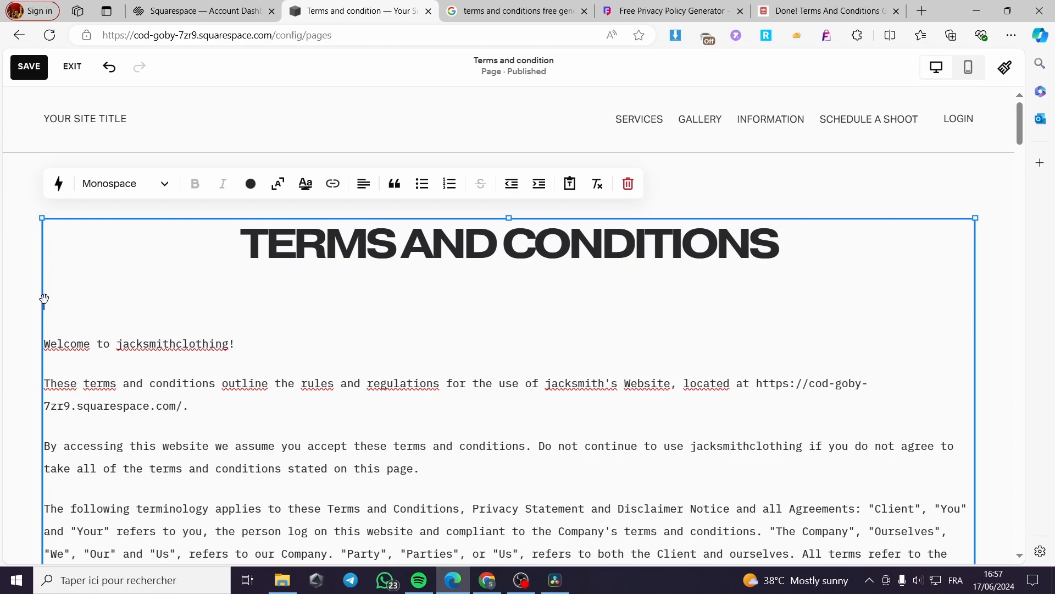
scroll(622, 324, down, 5)
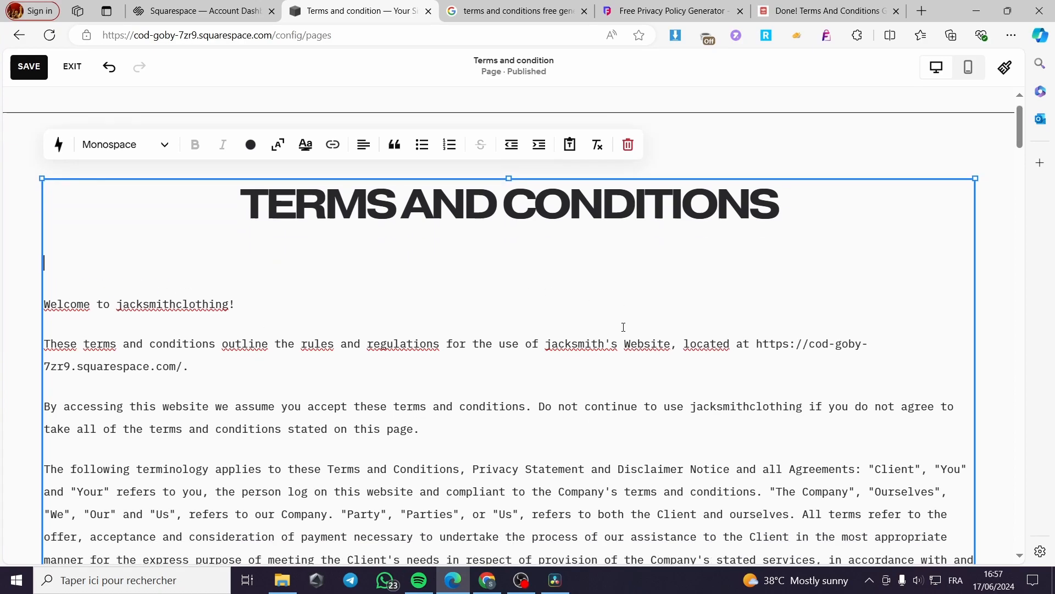
Step: Link the website address in the second paragraph to its own URL, set it to open in a new tab, and save the page
scroll(527, 313, up, 5)
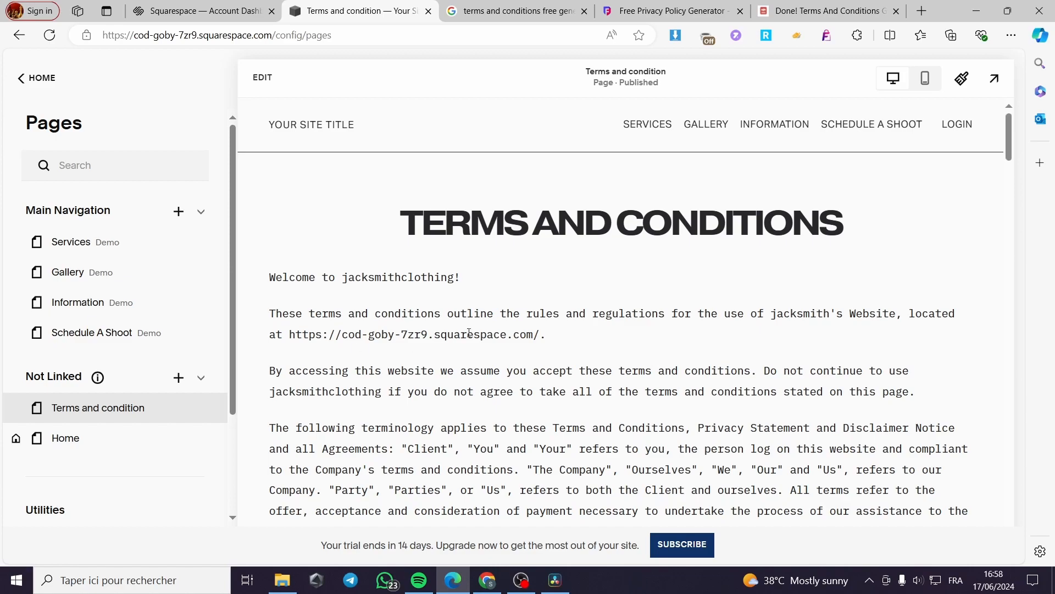
click(262, 77)
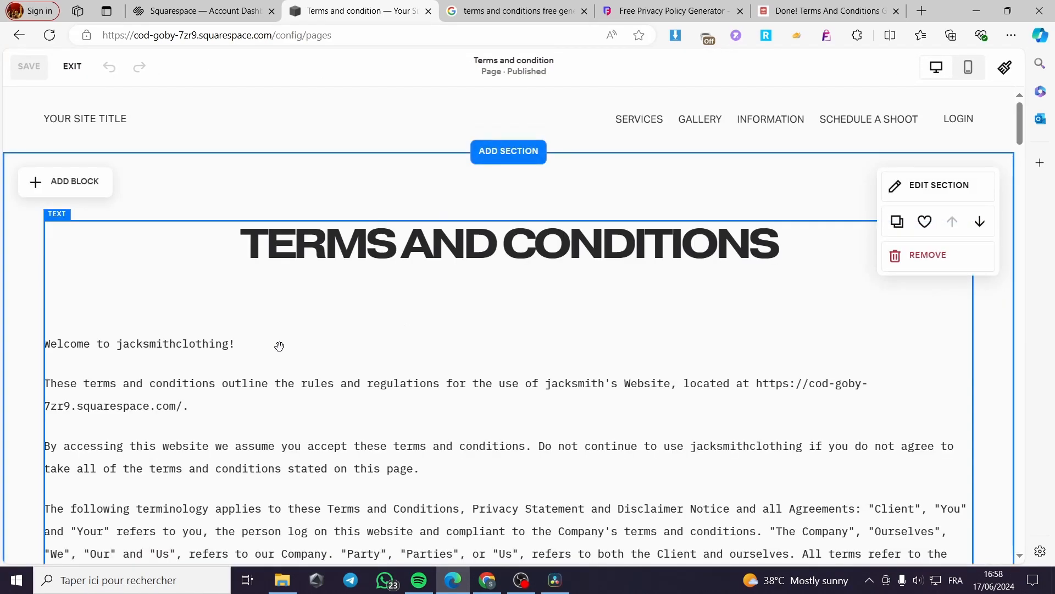
scroll(252, 380, down, 1)
click(758, 314)
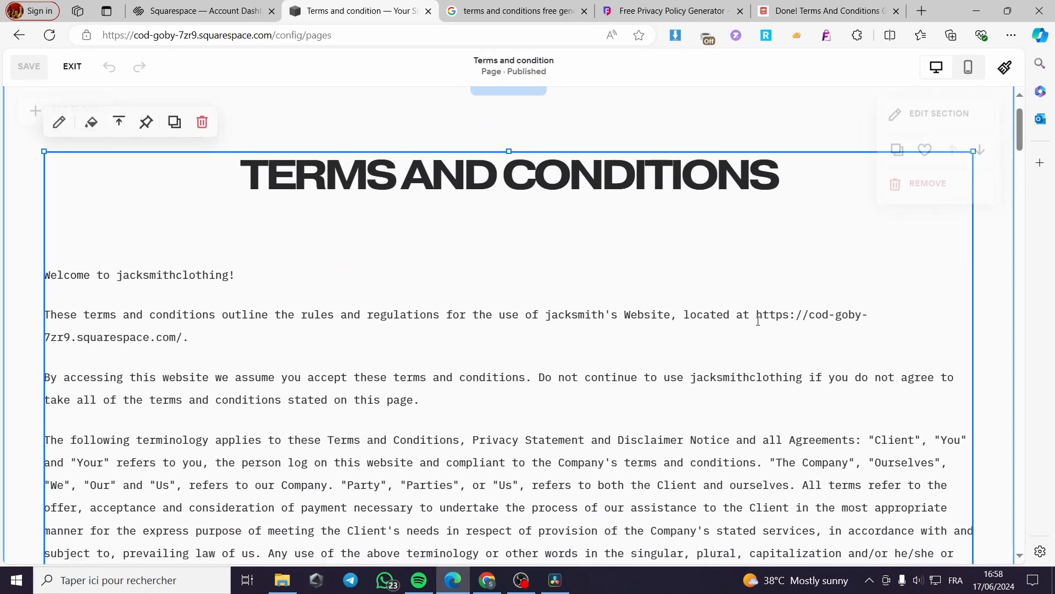
drag(758, 314, 856, 334)
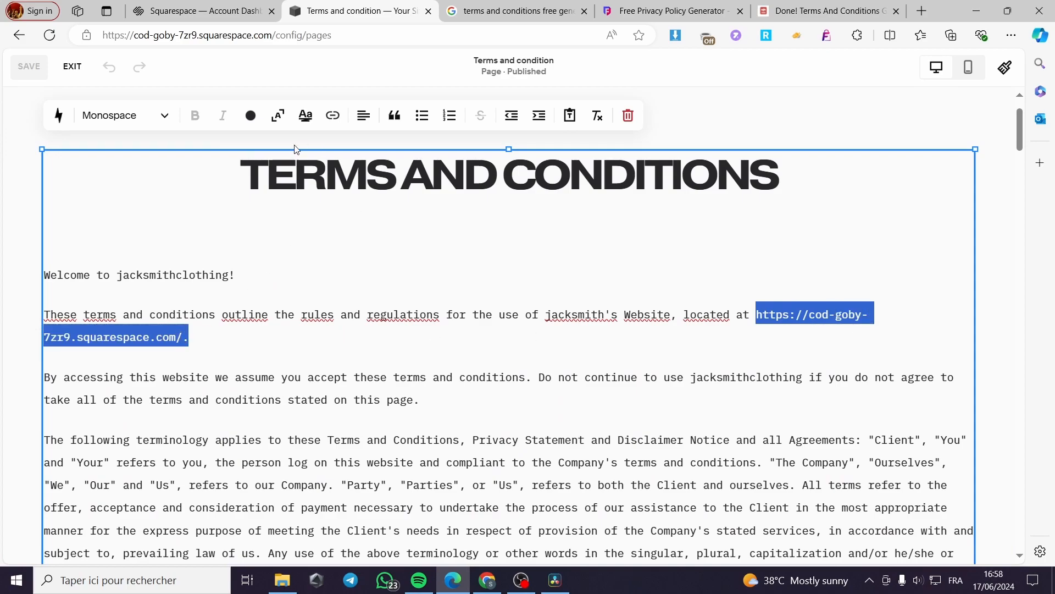
click(334, 116)
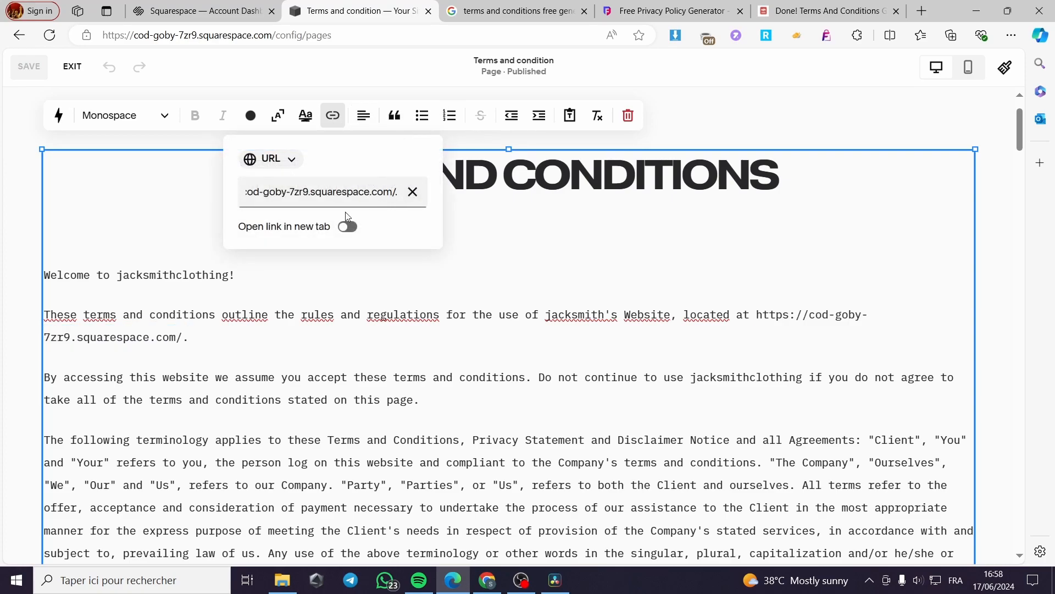
click(348, 226)
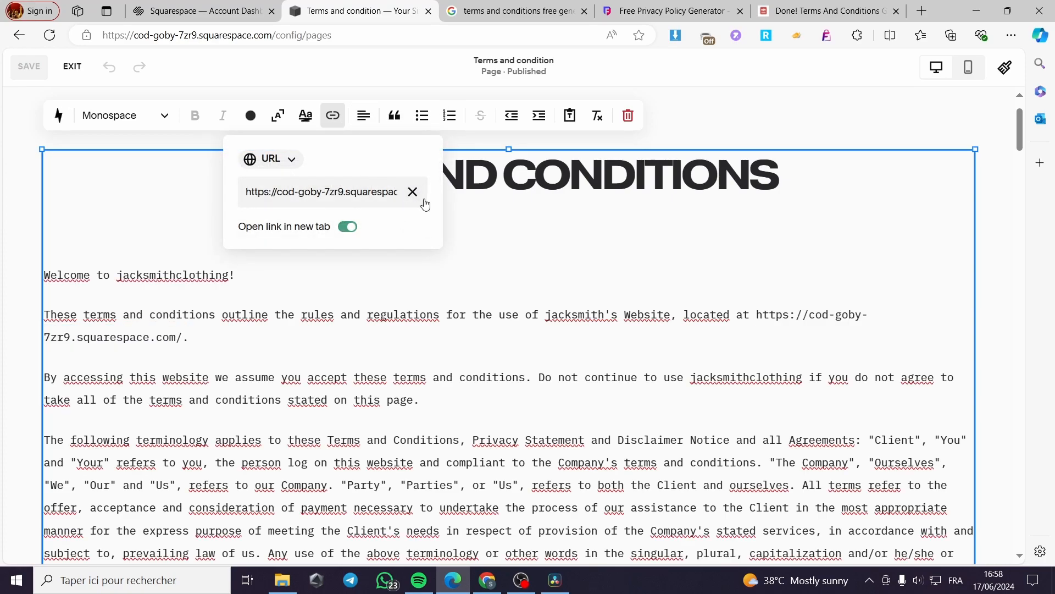
click(505, 222)
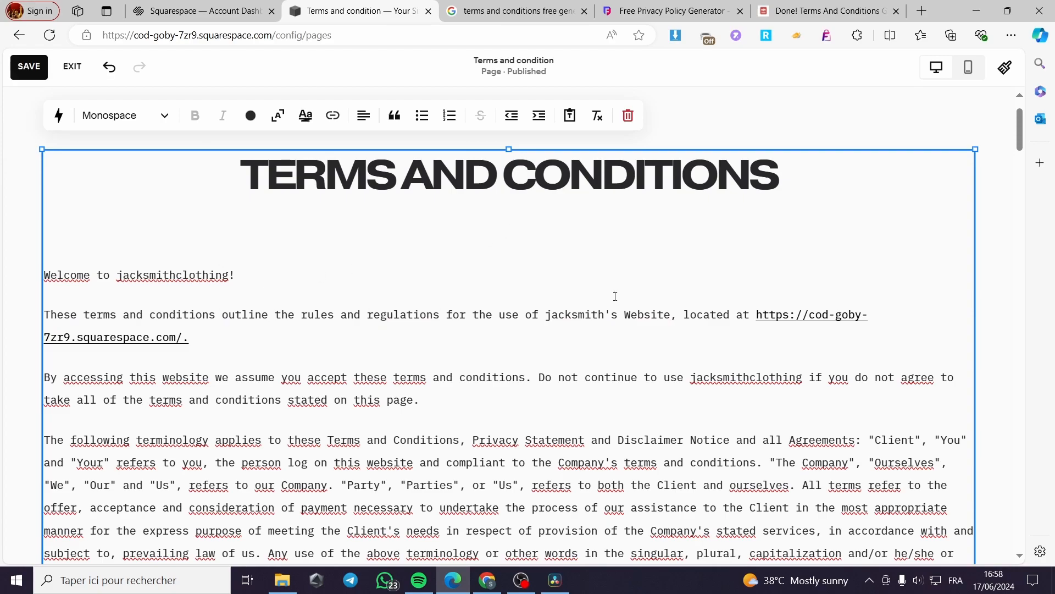
click(29, 66)
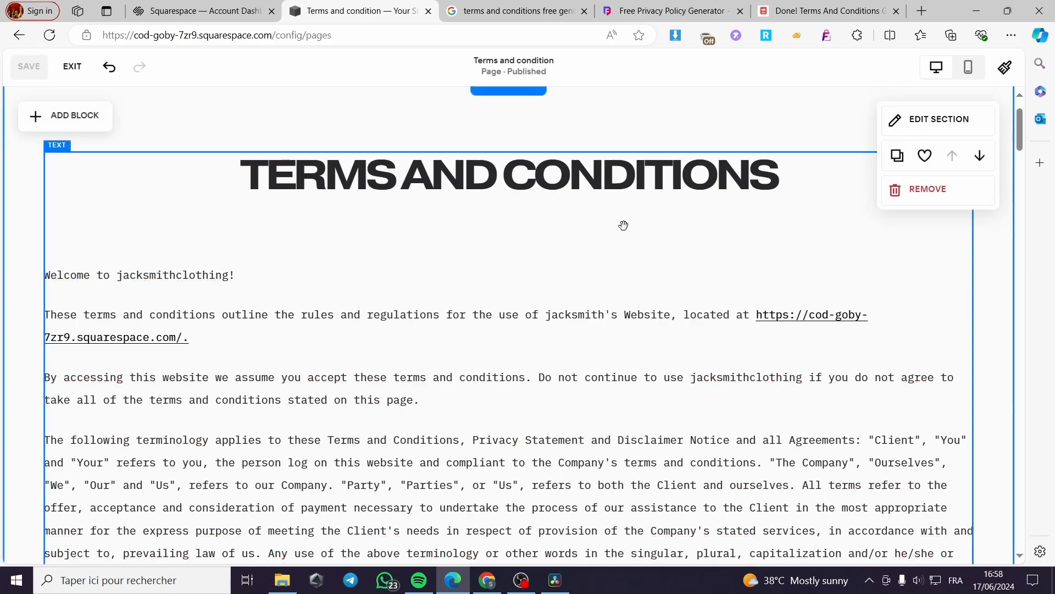
scroll(647, 222, down, 2)
scroll(379, 198, up, 4)
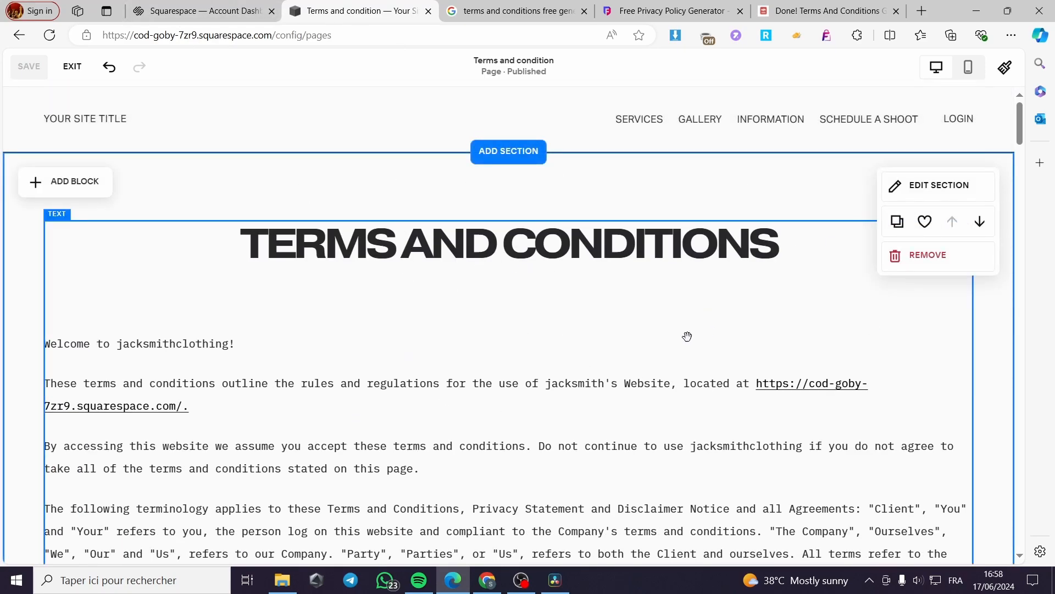
click(763, 247)
drag(762, 247, 253, 247)
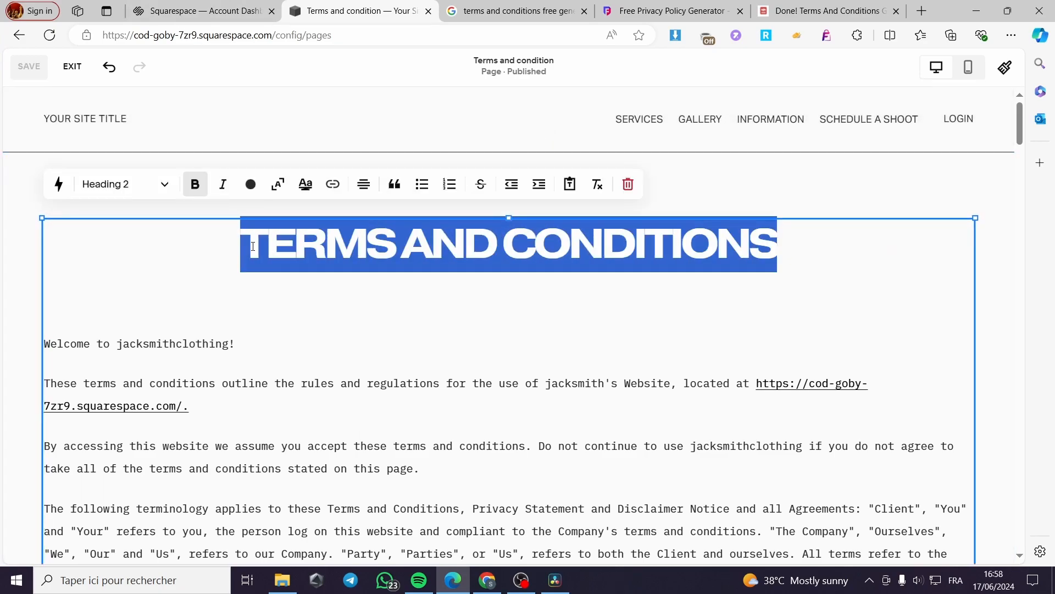
click(471, 299)
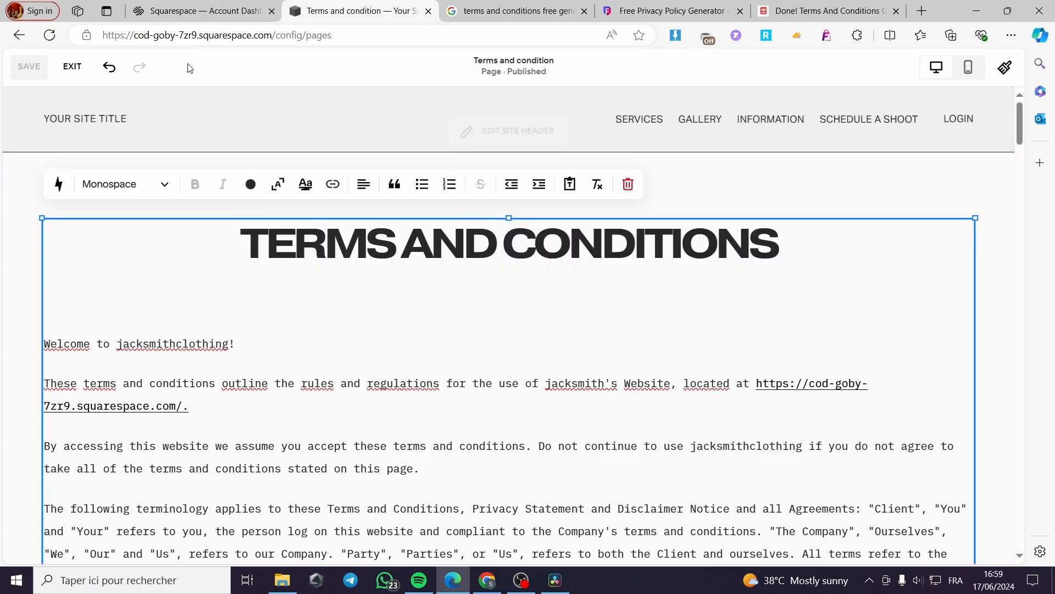
Step: Exit the page editor, return to the main site dashboard and show the site's home page in the preview
click(72, 66)
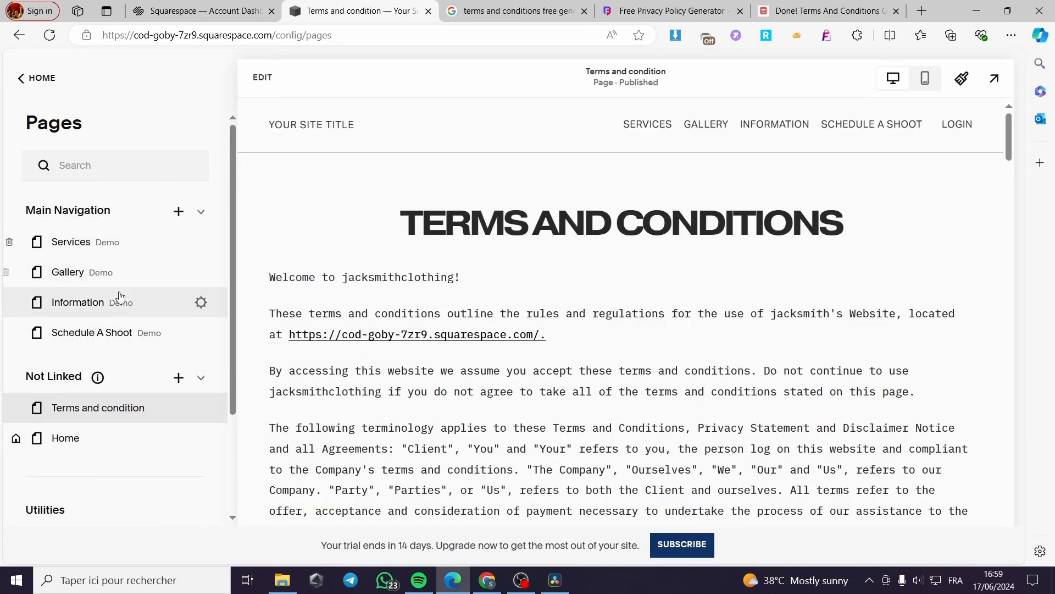
click(37, 90)
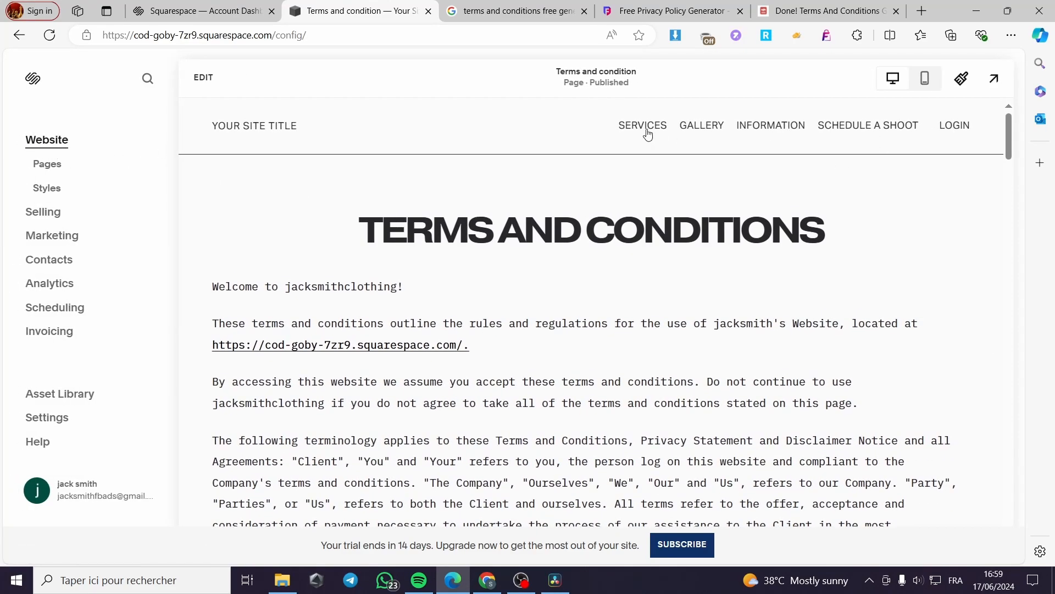
click(291, 127)
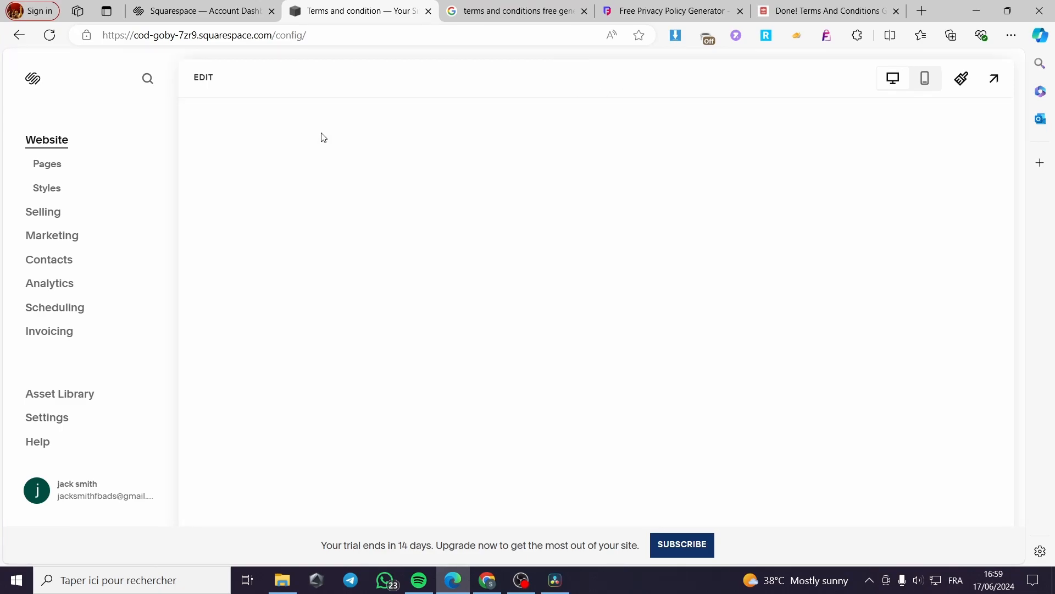
Step: Open the home page's site footer for editing
scroll(680, 227, down, 5)
scroll(680, 227, up, 5)
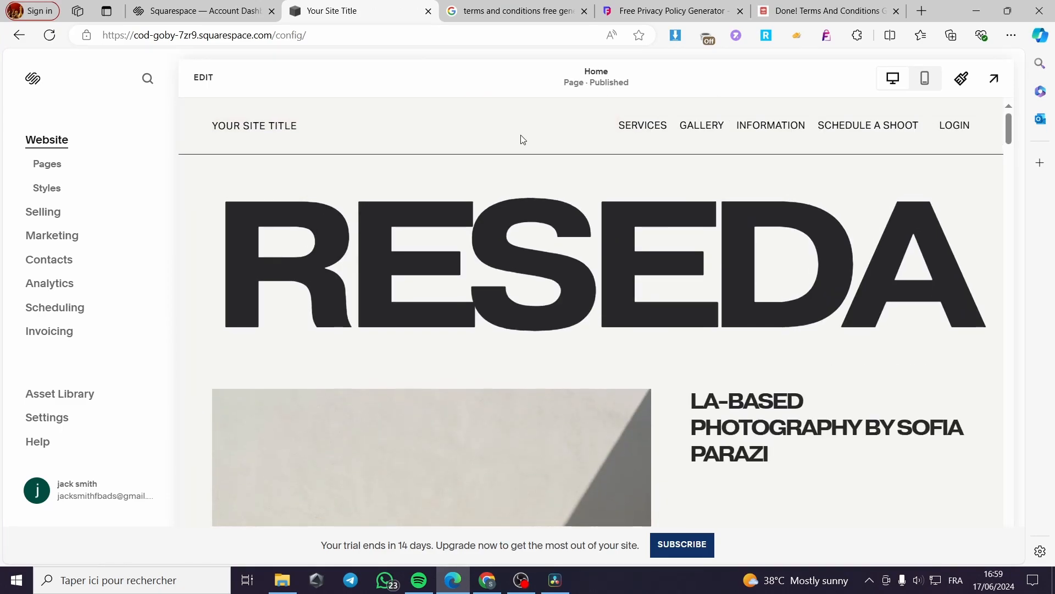
drag(1009, 128, 1010, 566)
scroll(839, 402, up, 1)
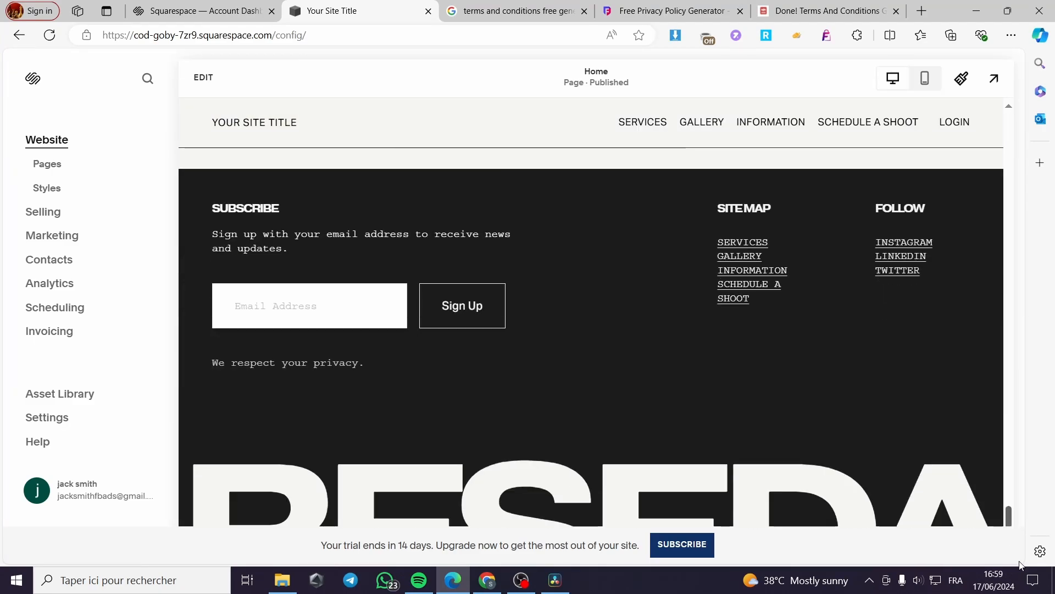
click(203, 78)
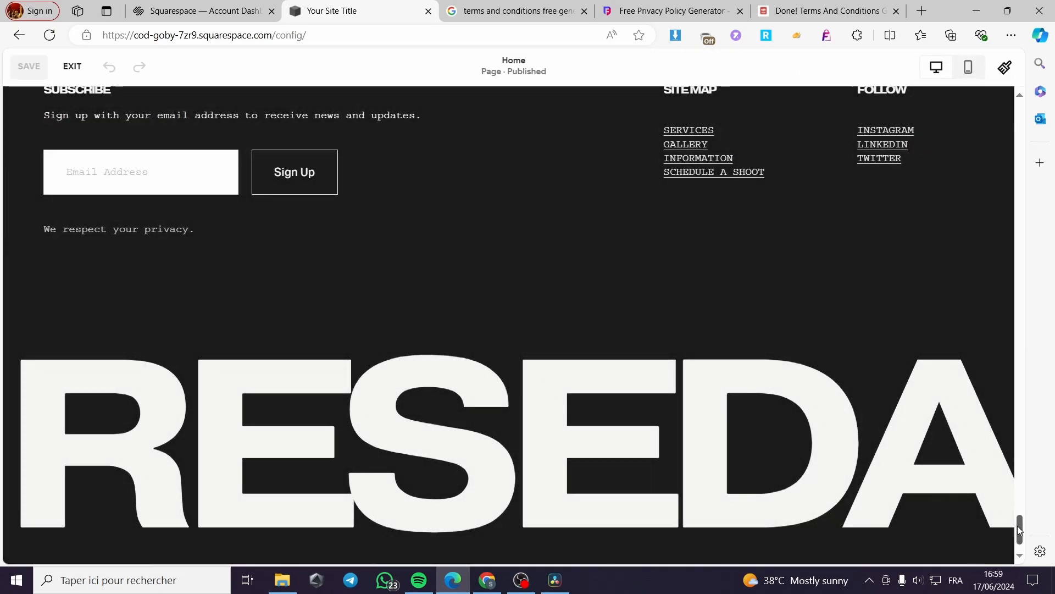
drag(1018, 526, 1018, 517)
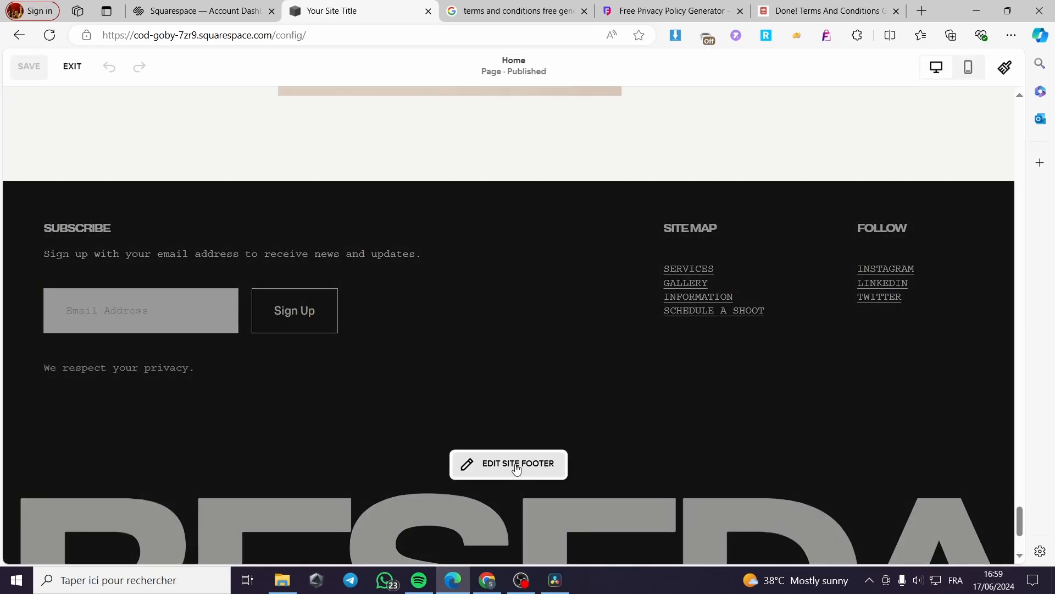
click(482, 472)
scroll(774, 424, up, 6)
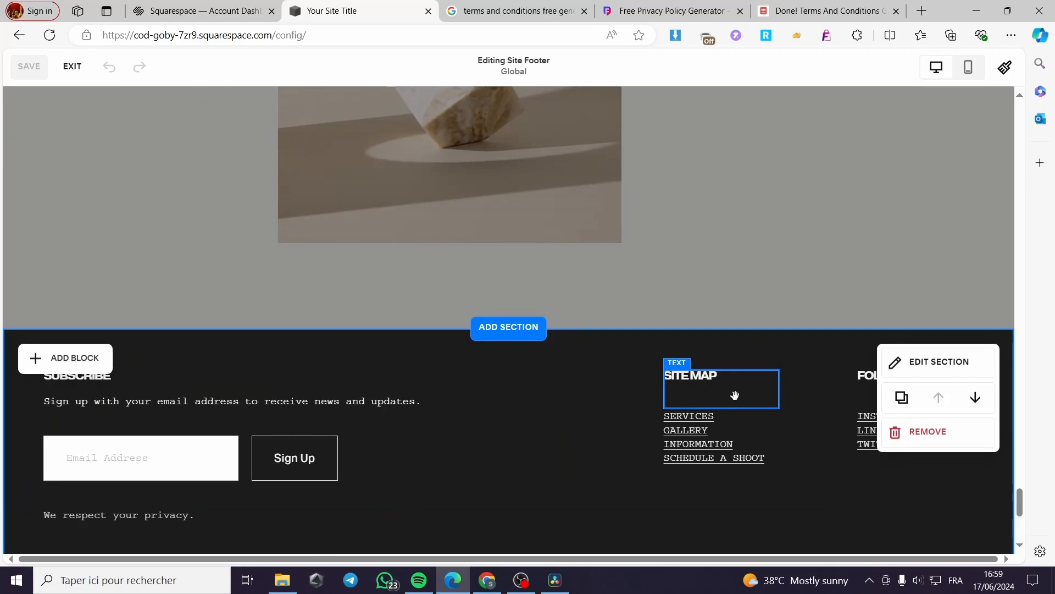
scroll(768, 434, up, 2)
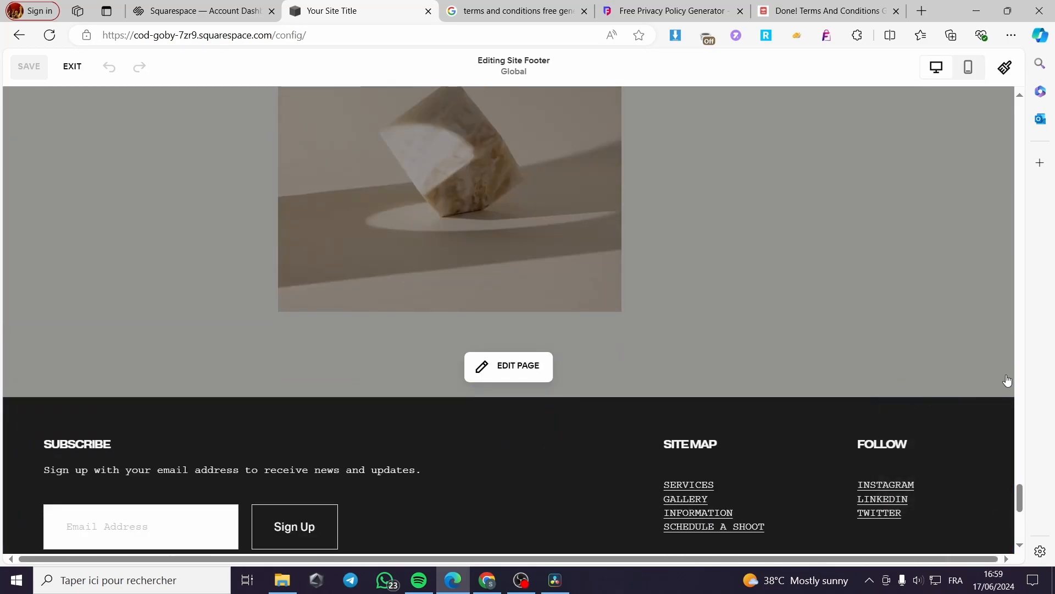
scroll(732, 357, down, 2)
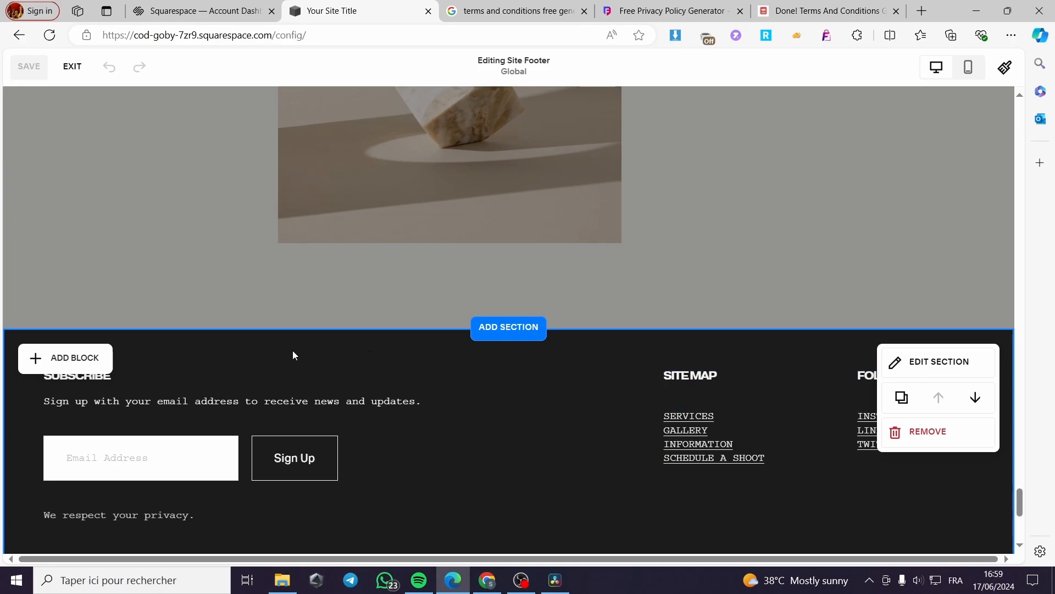
Step: Add a text block reading "Privacy" to the footer, between the Subscribe and Site Map headings
click(86, 355)
click(85, 253)
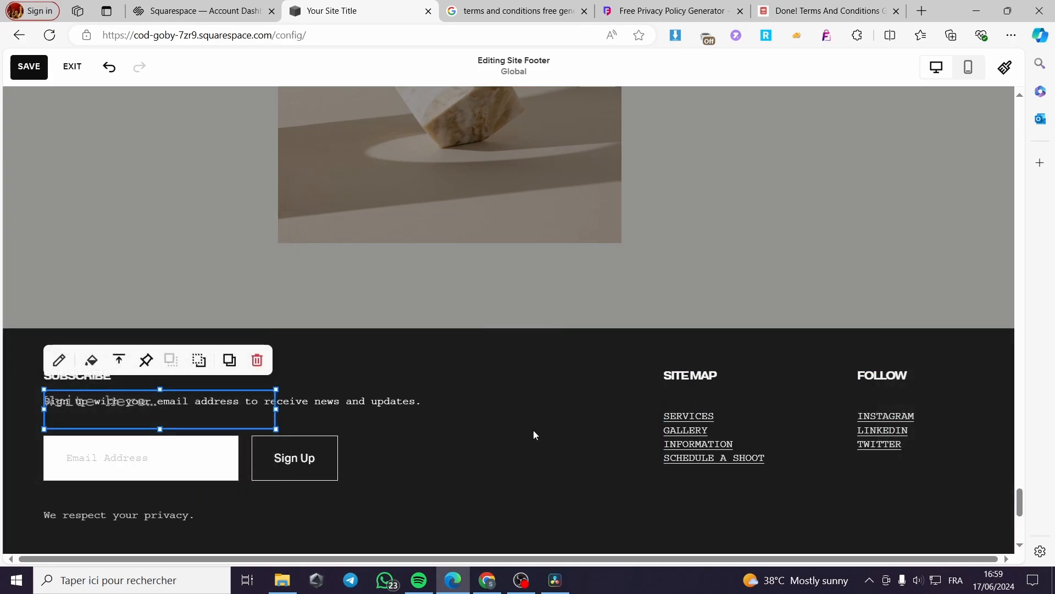
drag(183, 418, 576, 397)
click(566, 379)
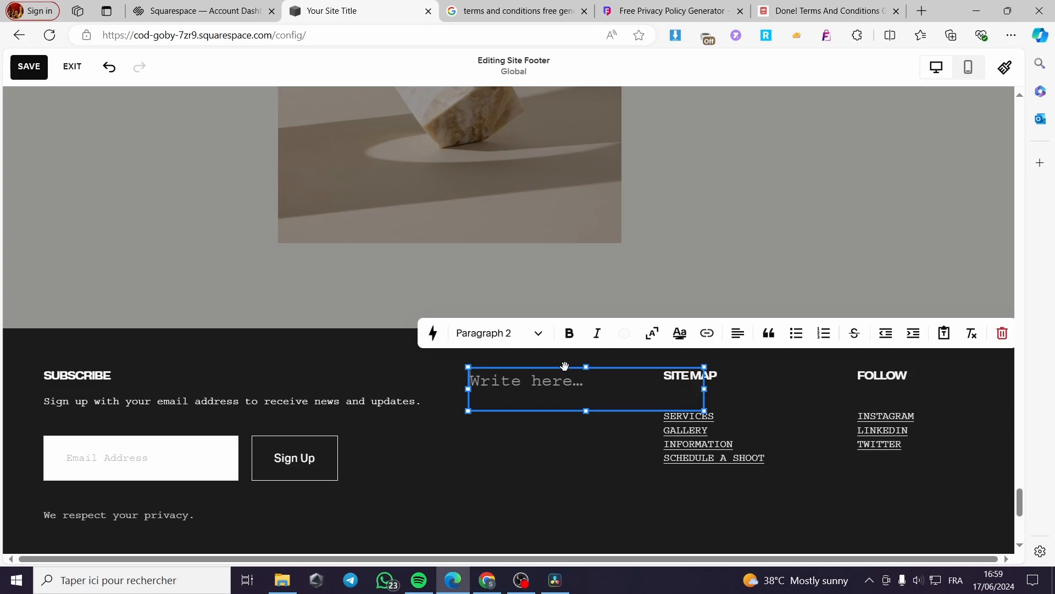
text(Privacy)
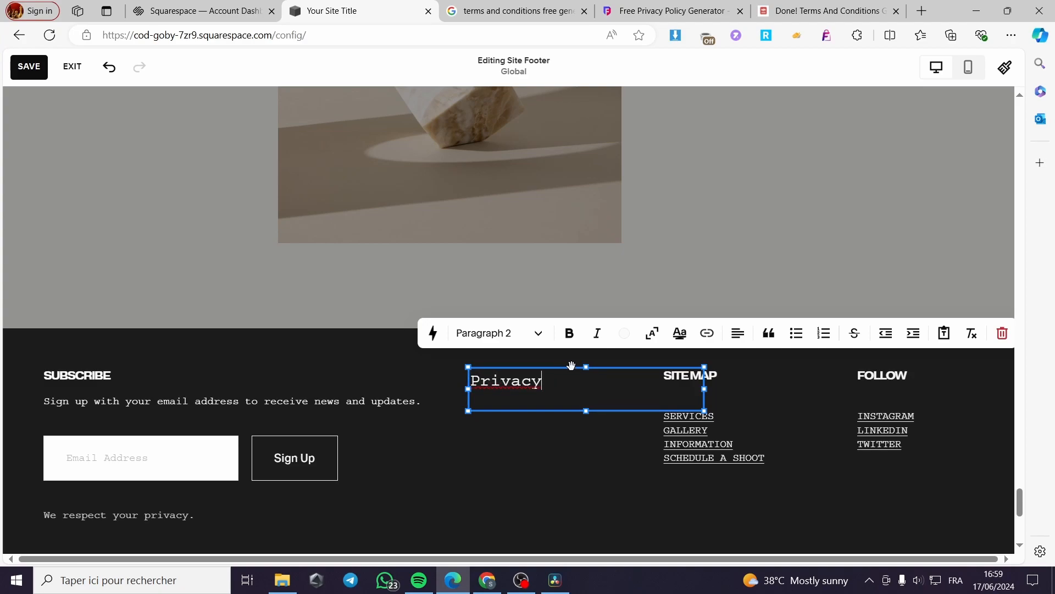
Step: Style the "Privacy" text as Heading 4, then narrow its block and place it just beside the Site Map heading
click(538, 333)
scroll(517, 491, down, 2)
click(501, 396)
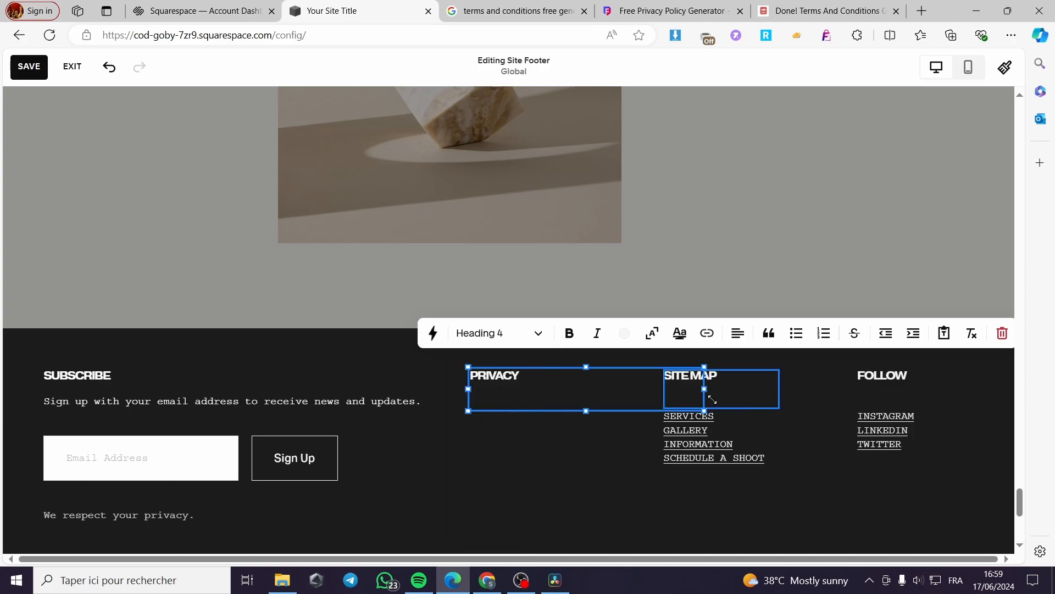
drag(704, 388, 575, 391)
click(617, 448)
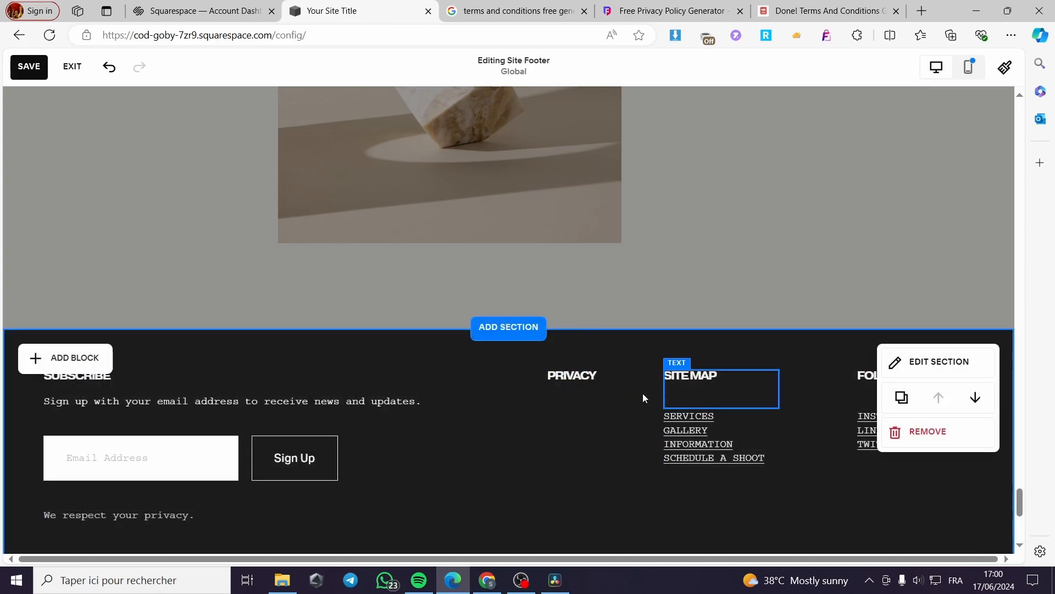
Step: Add a text block reading "Terms and conditions" under the Privacy heading and widen it across the footer's link columns
click(60, 363)
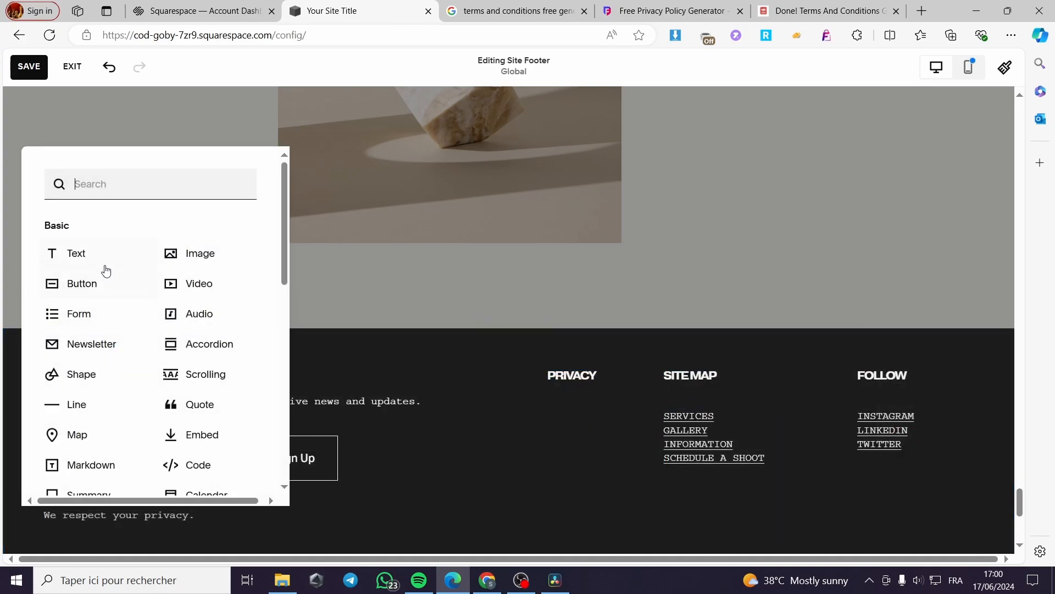
click(104, 264)
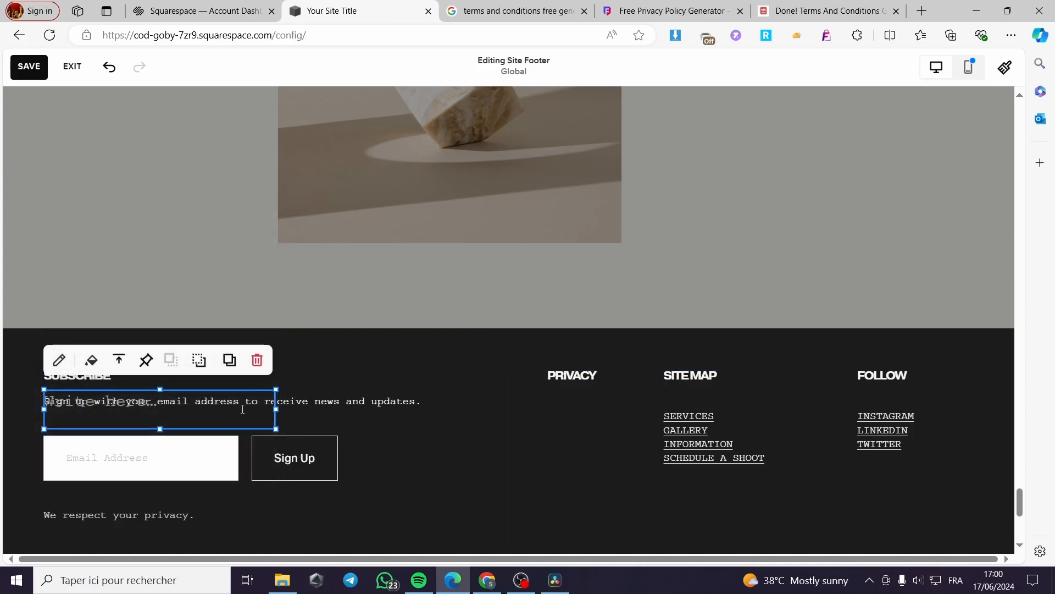
drag(242, 413, 665, 428)
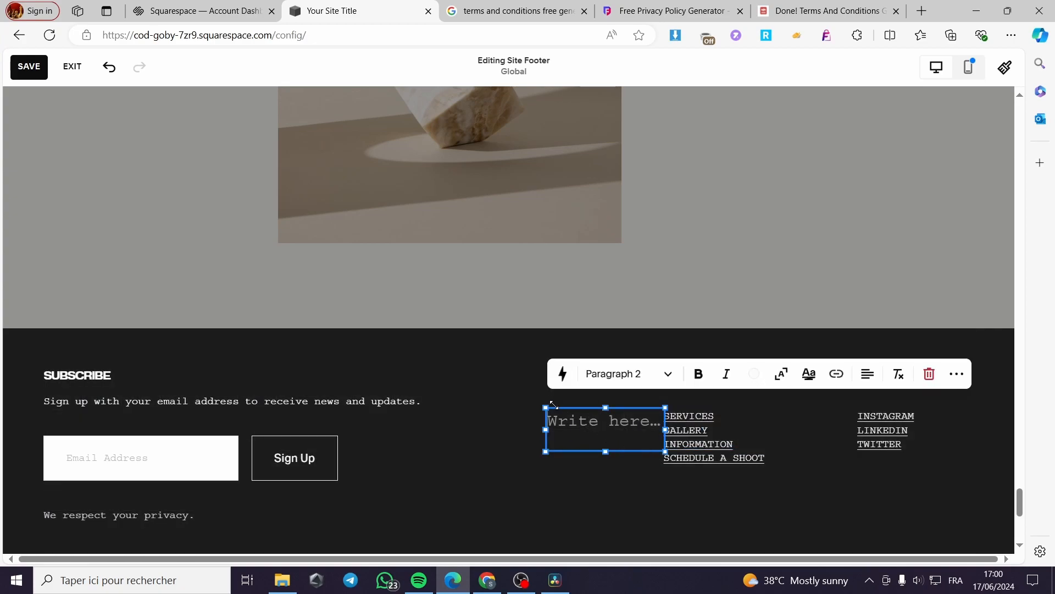
text(TERMS AND CONDITIONS)
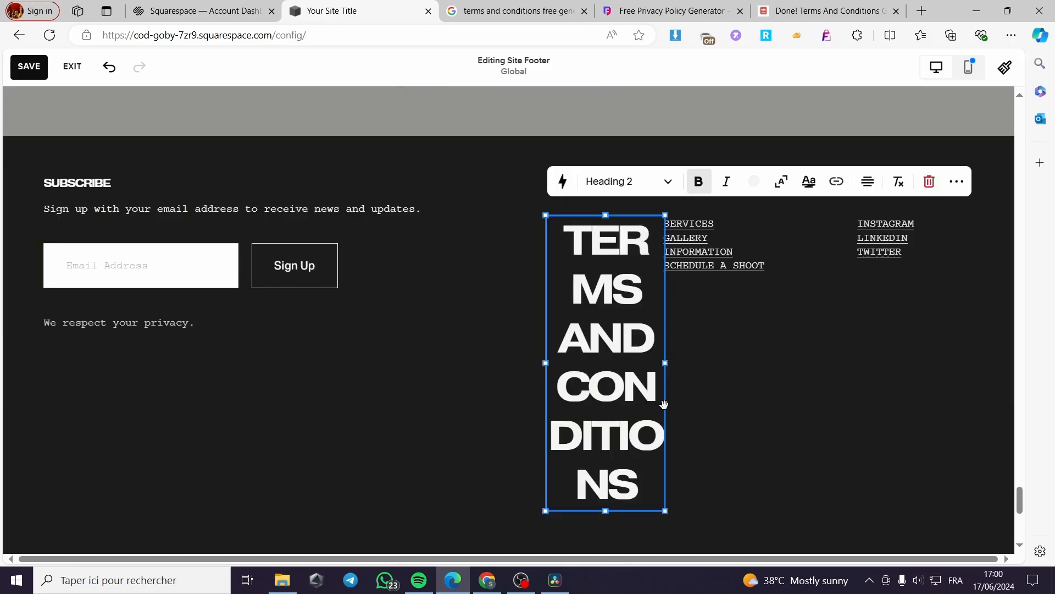
drag(665, 362, 1010, 354)
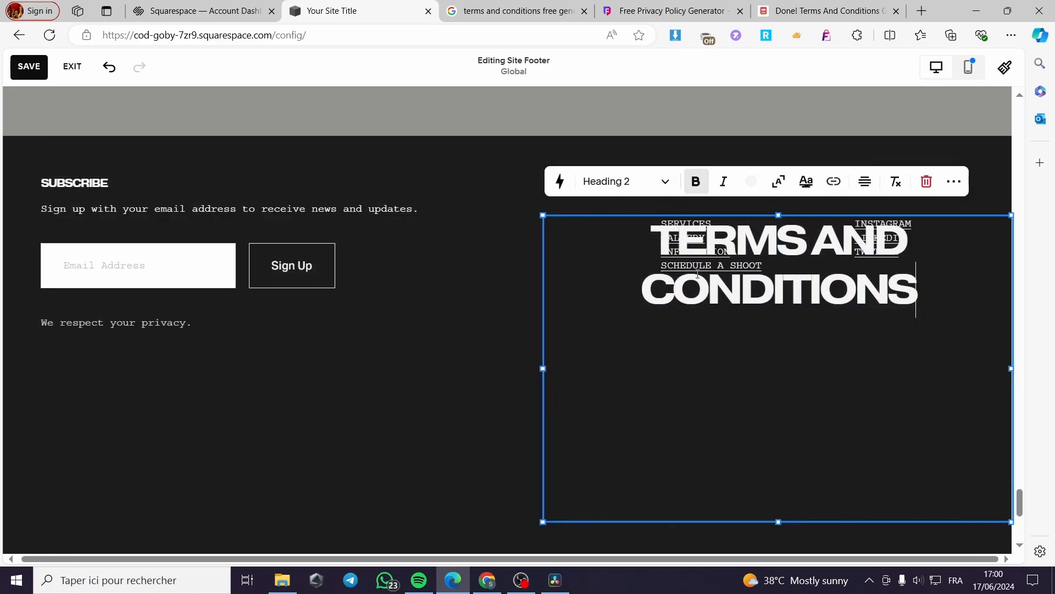
Step: Turn on scaled text for the footer's "Terms and conditions" block and set its style to Paragraph 2
click(785, 191)
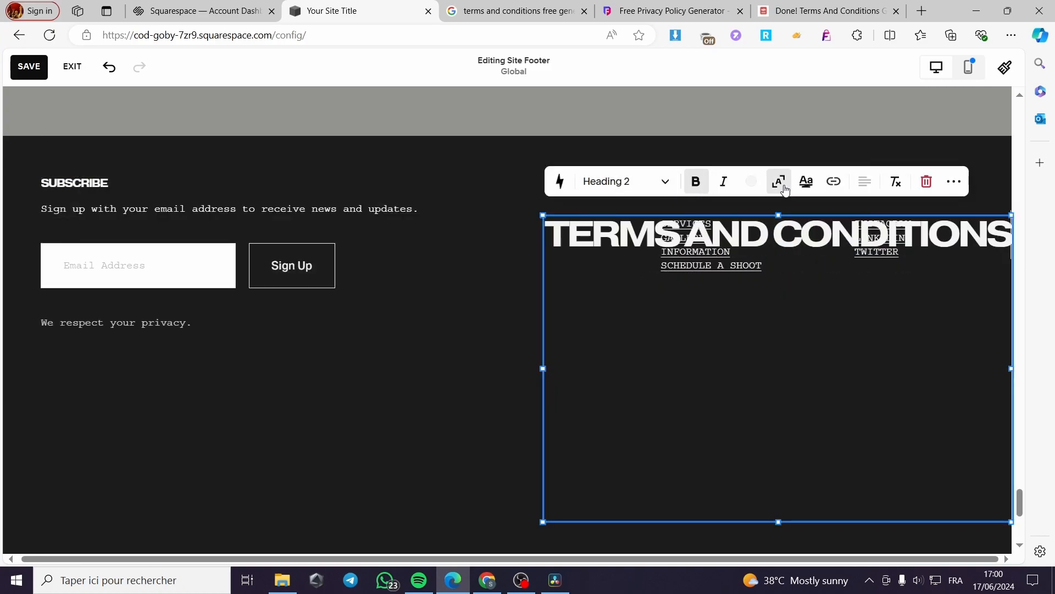
click(665, 181)
click(637, 220)
click(665, 181)
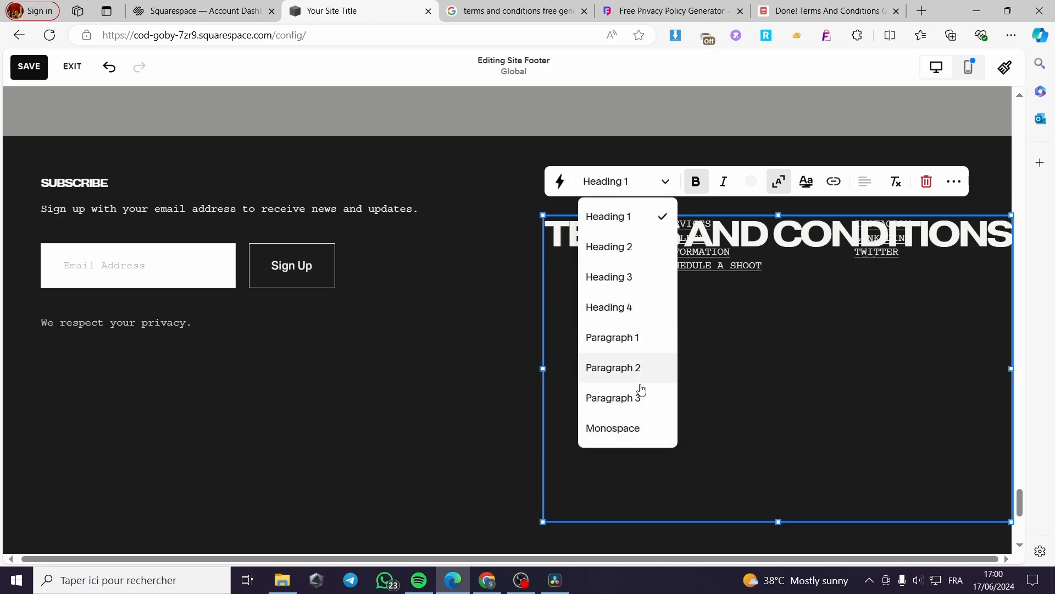
click(631, 428)
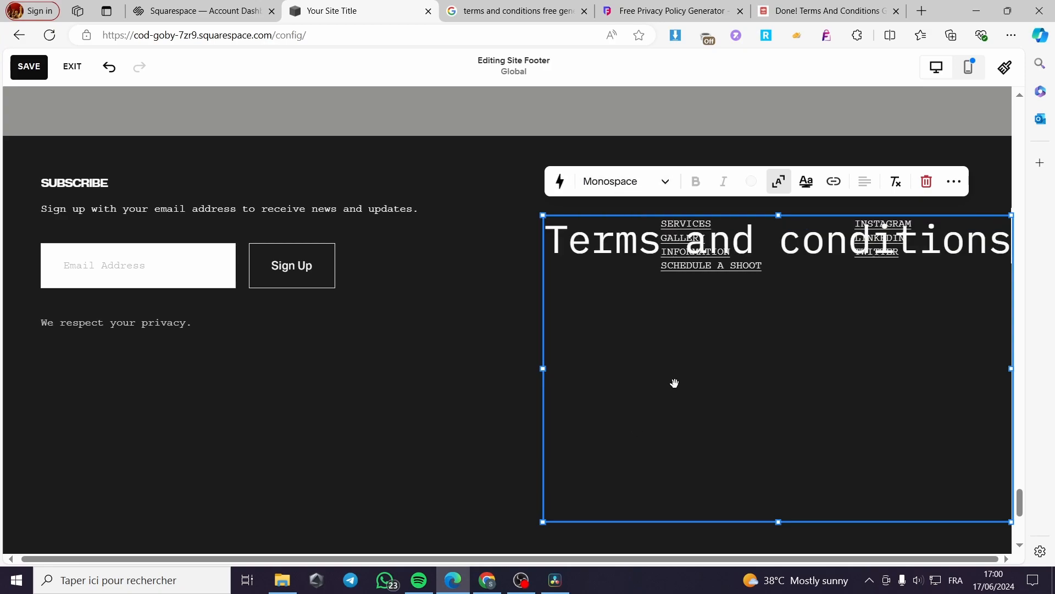
click(666, 182)
click(653, 370)
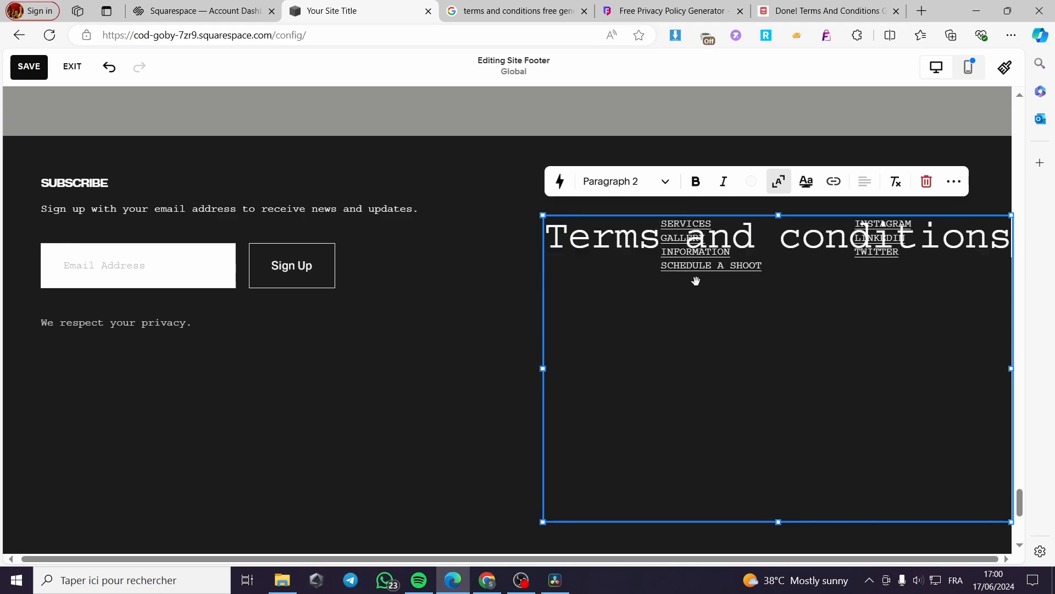
Step: Shrink the footer's "Terms and conditions" block to fit its text and align it with the "Privacy" heading directly below it
drag(1011, 522, 653, 335)
drag(611, 302, 577, 301)
click(587, 193)
drag(587, 194, 548, 192)
click(597, 238)
drag(601, 236, 606, 356)
click(605, 355)
drag(601, 314, 580, 295)
click(592, 431)
Step: Link the footer's "Terms and conditions" text to the Terms and condition page, opening in a new tab, and save the footer
click(607, 234)
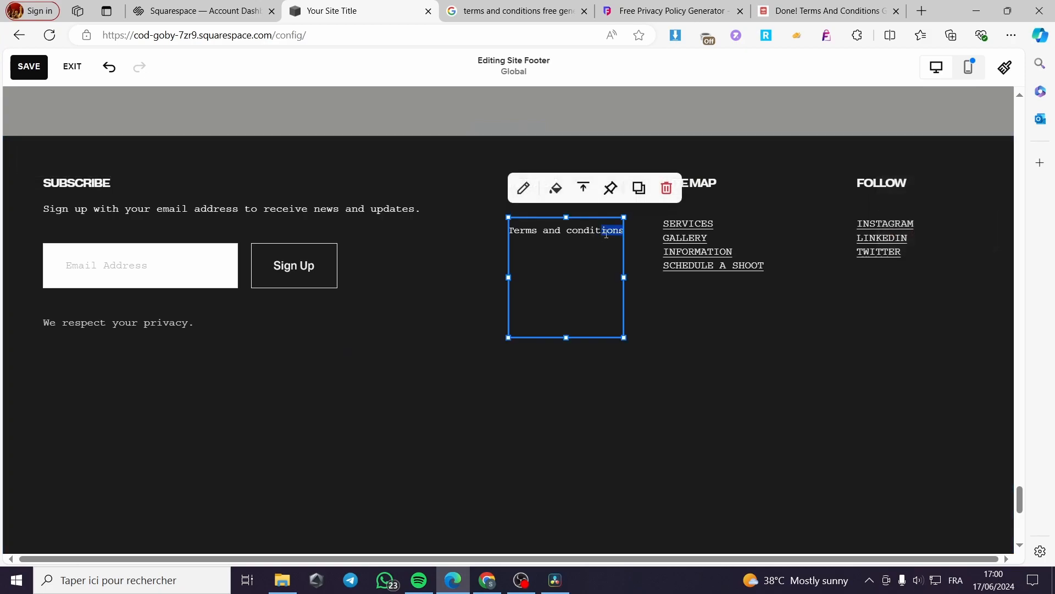
click(524, 238)
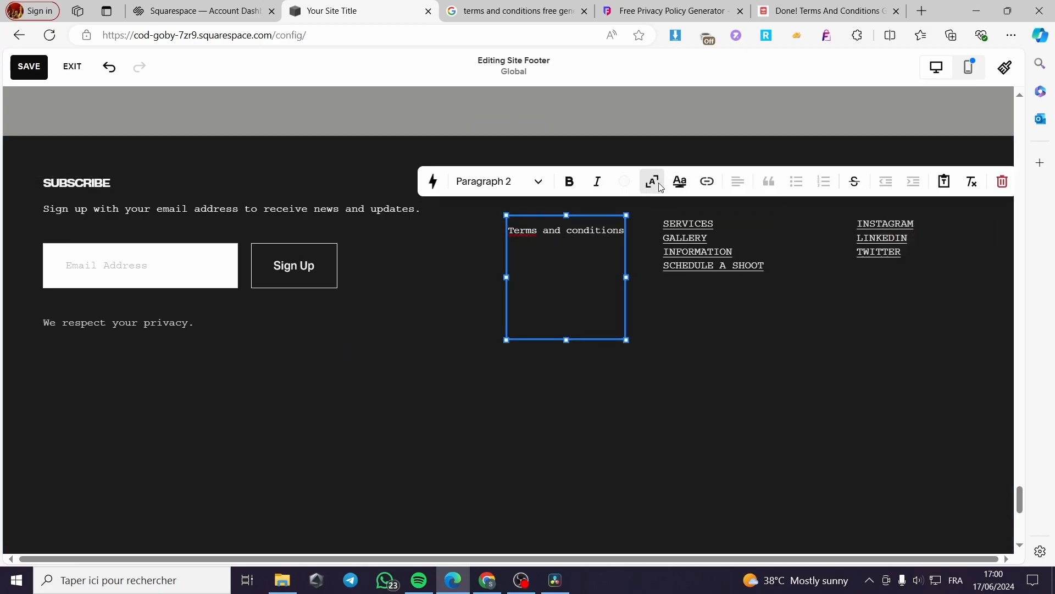
click(508, 232)
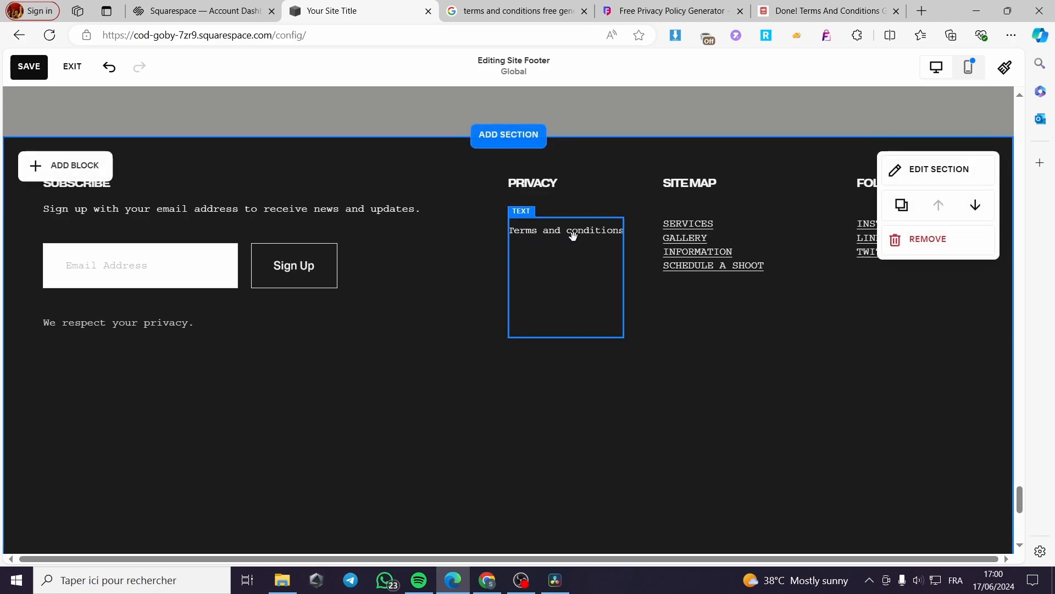
click(592, 264)
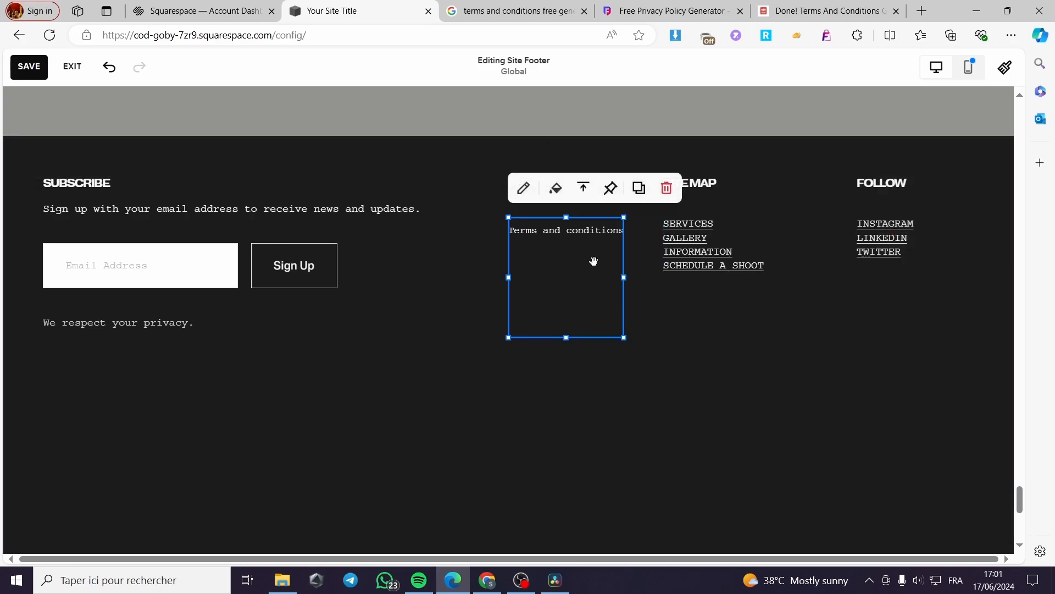
click(510, 231)
drag(508, 231, 629, 231)
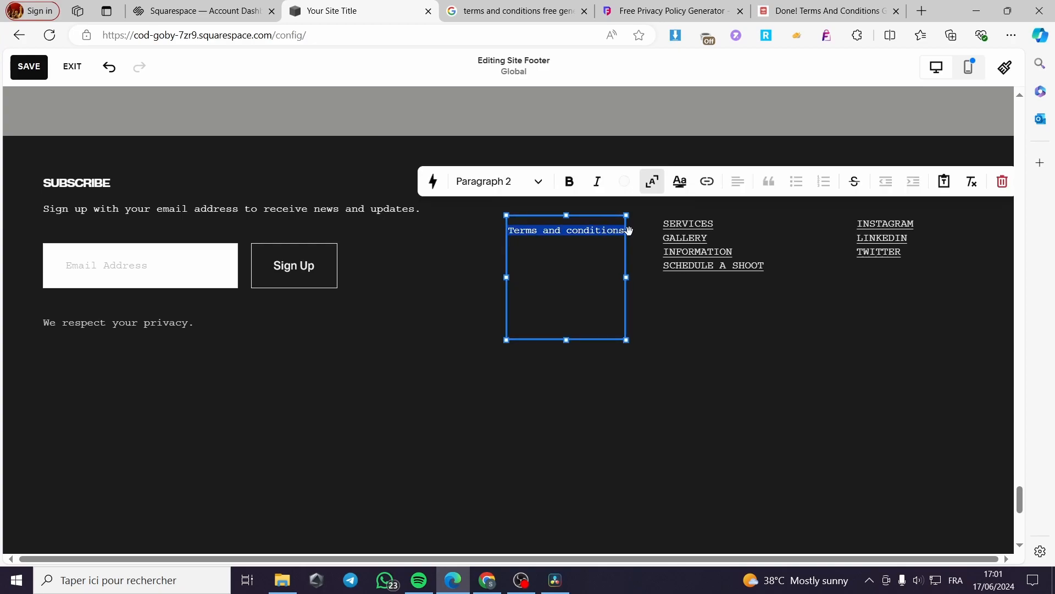
click(707, 182)
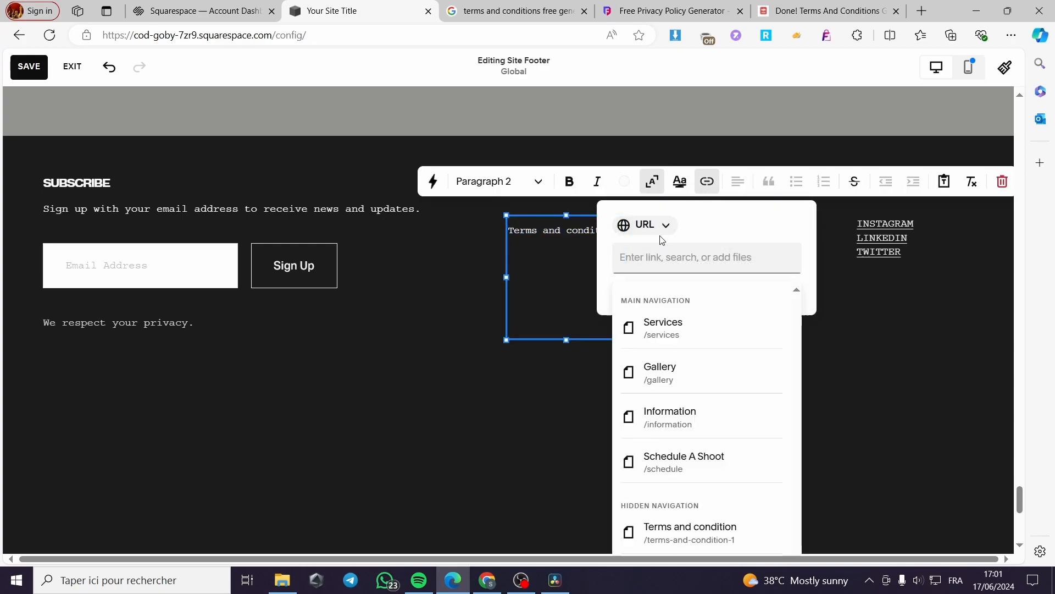
click(662, 227)
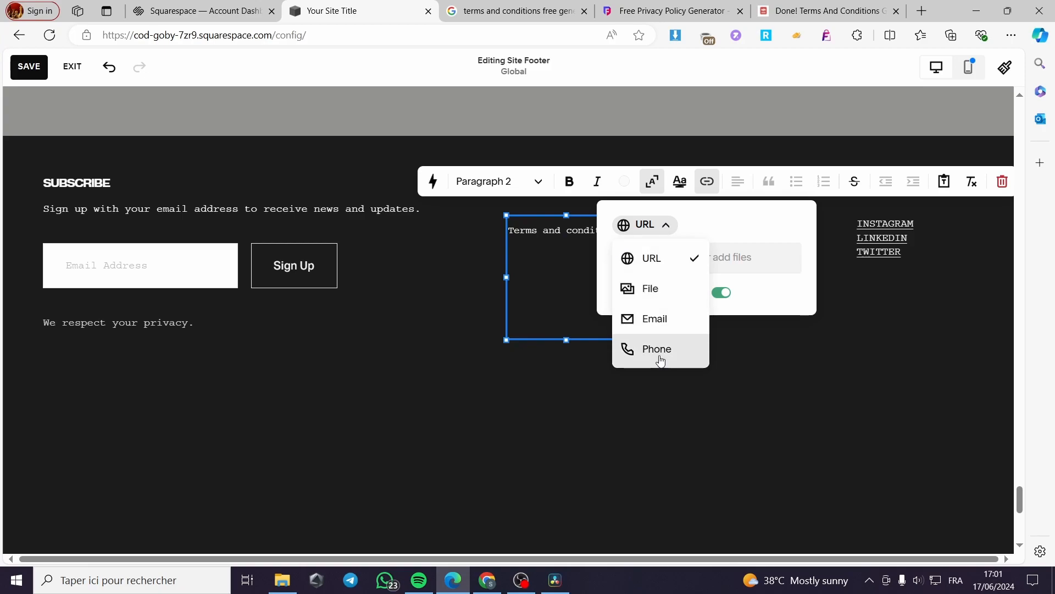
click(740, 256)
scroll(704, 336, down, 3)
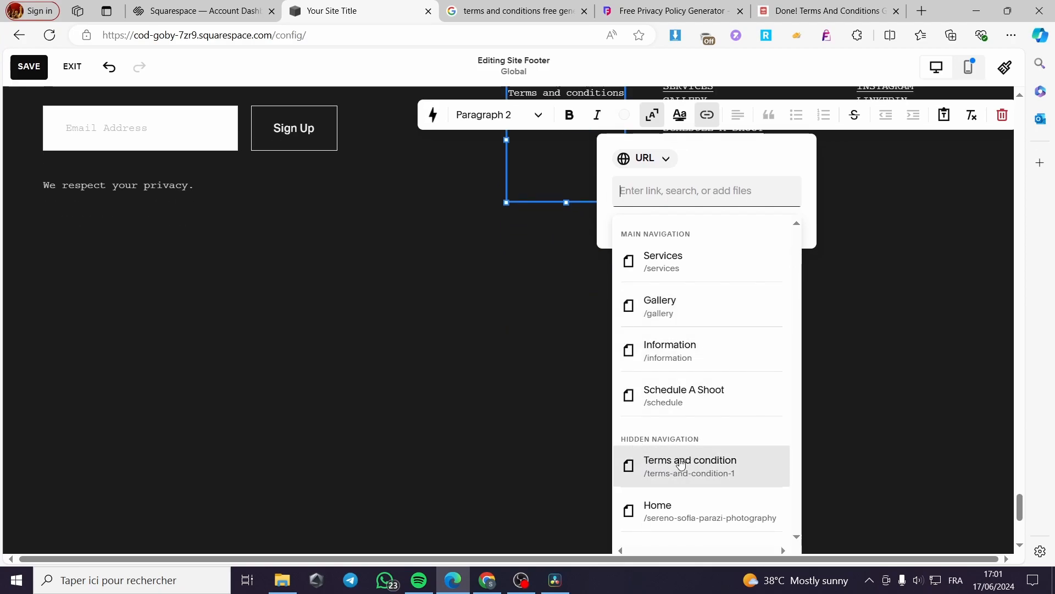
click(704, 468)
click(721, 226)
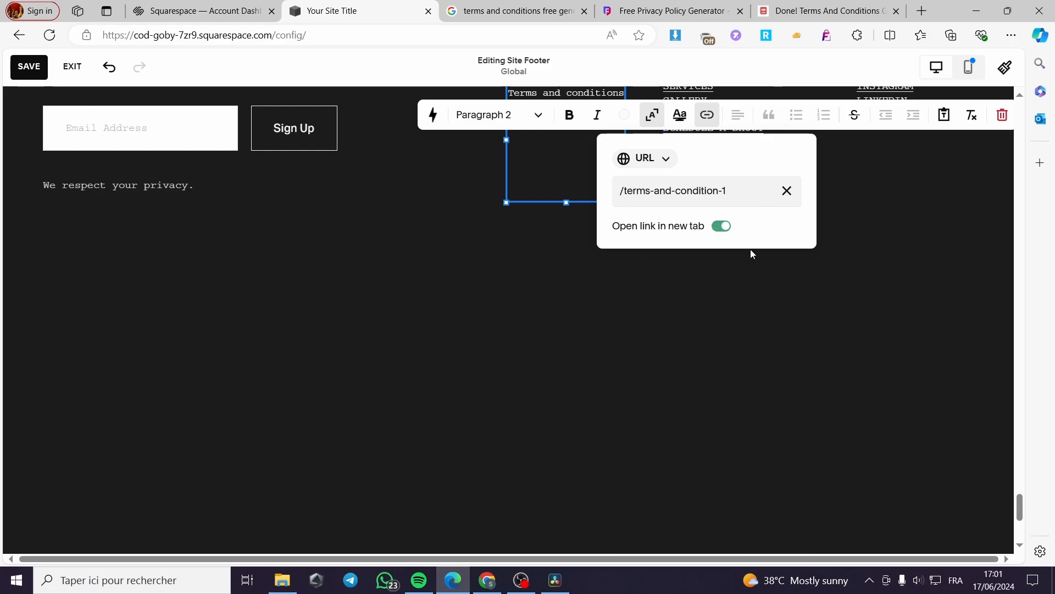
click(577, 316)
scroll(638, 312, up, 3)
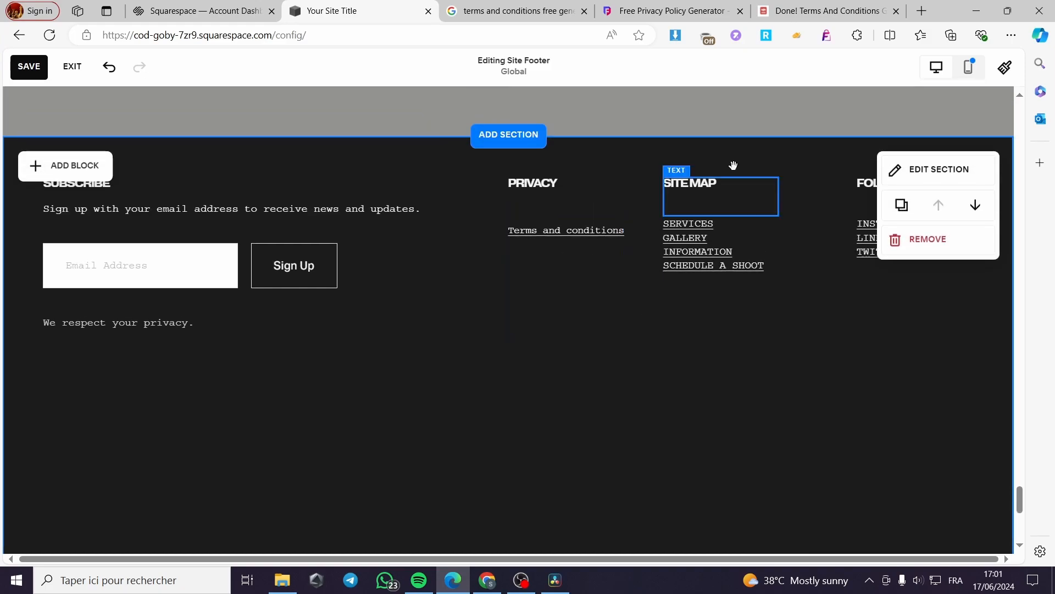
click(29, 66)
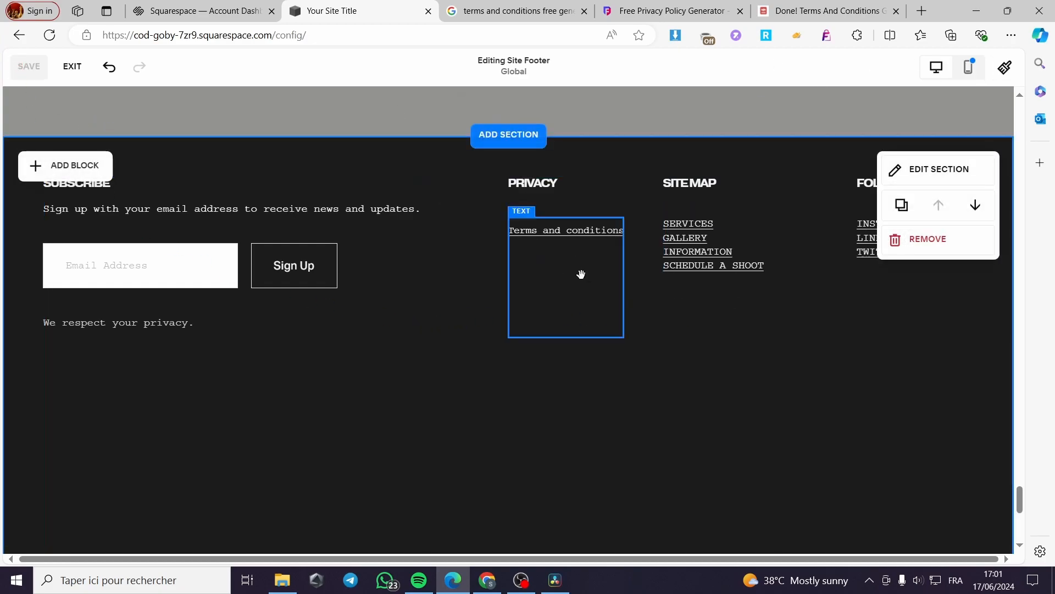
Step: Test the footer's "Terms and conditions" link by opening its target page, then close that tab
click(548, 231)
click(453, 230)
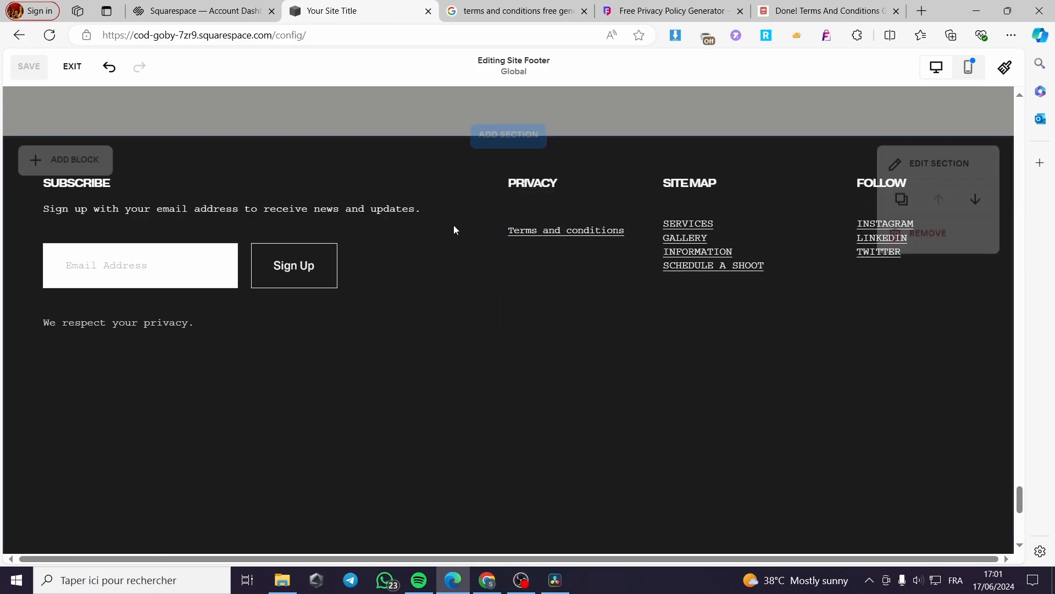
double_click(562, 231)
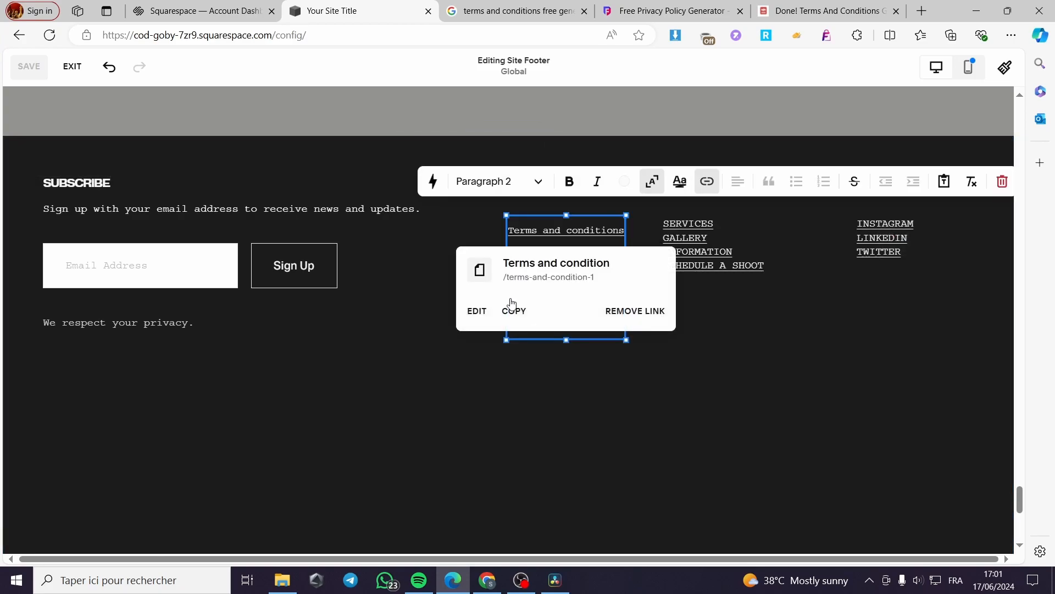
click(541, 269)
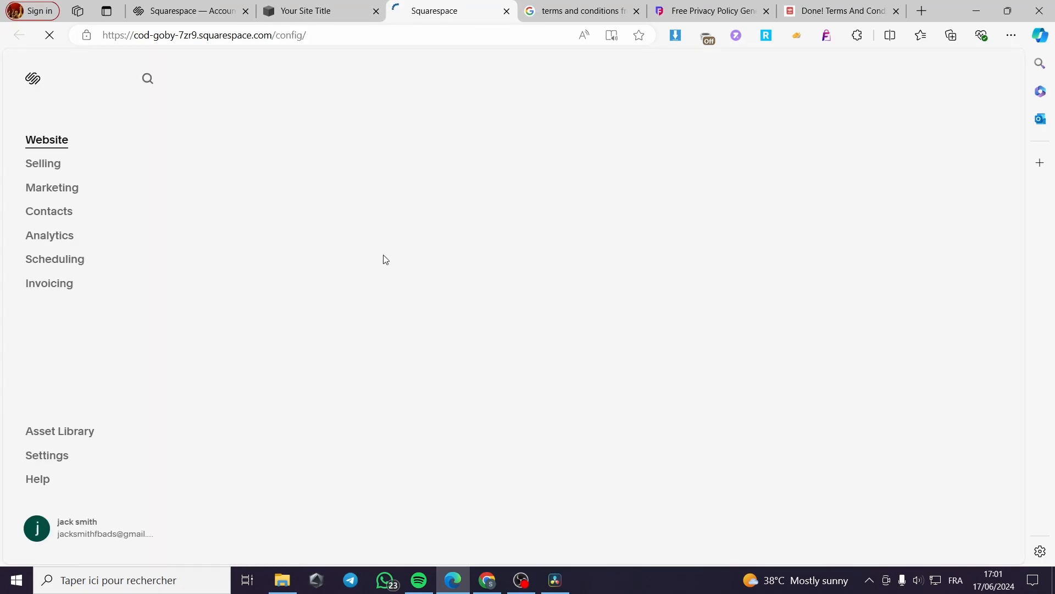
click(507, 11)
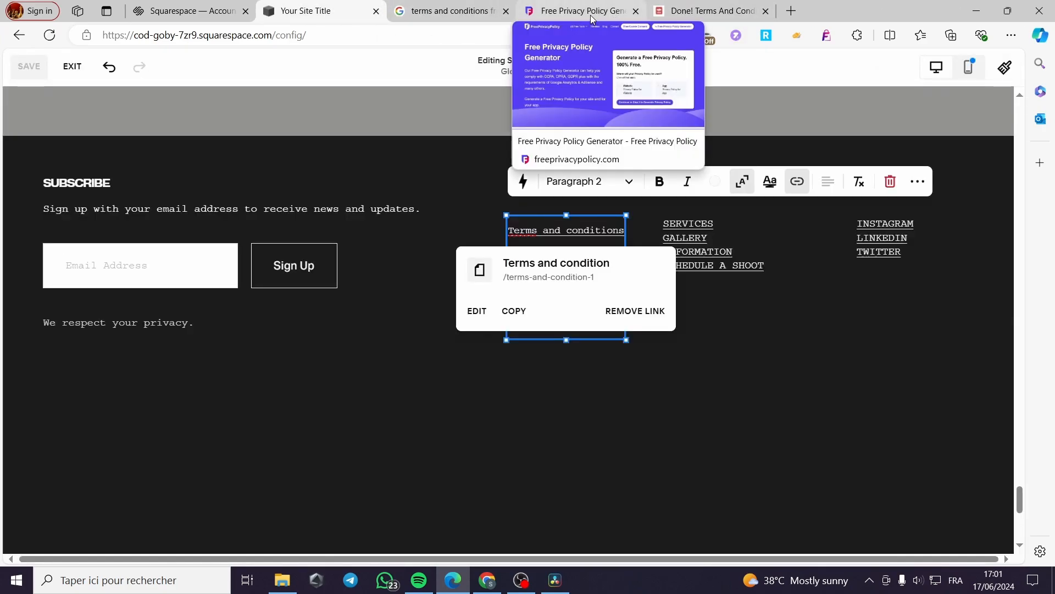
Step: Start a Website privacy policy in the FreePrivacyPolicy generator and close the finished terms and conditions tab
click(591, 19)
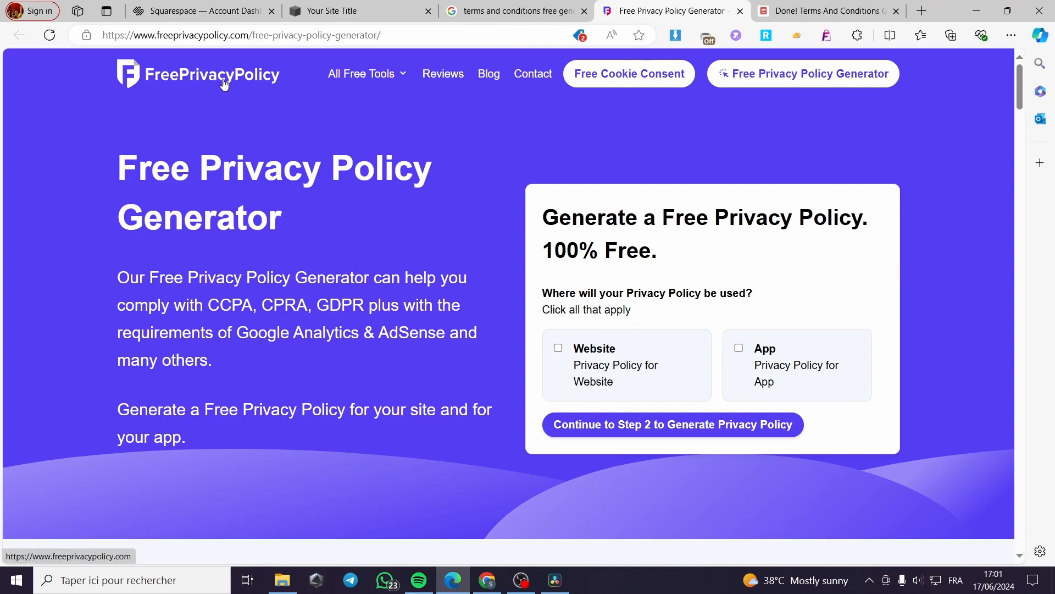
click(562, 359)
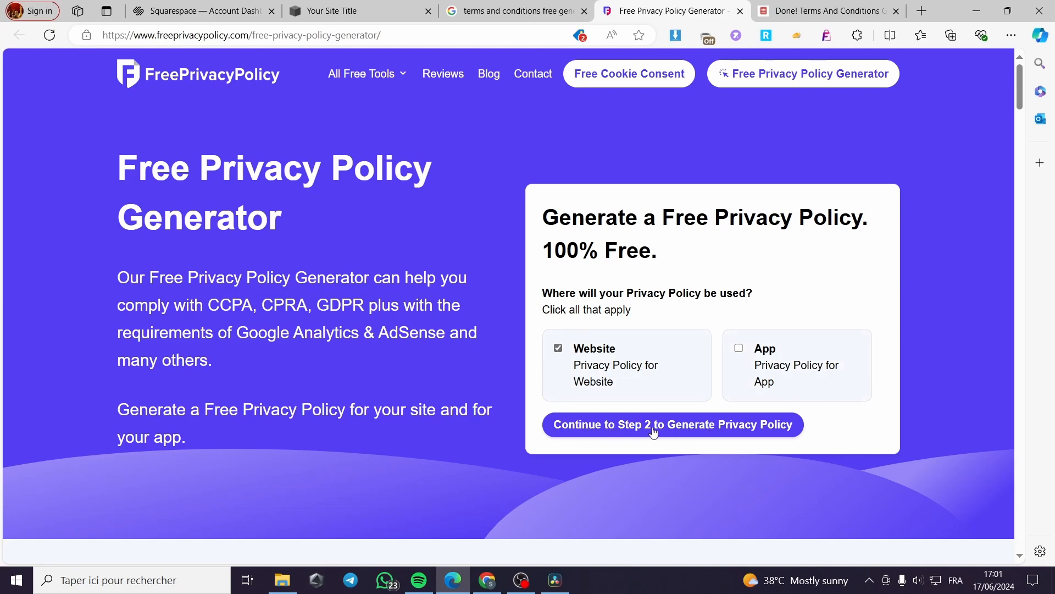
click(714, 425)
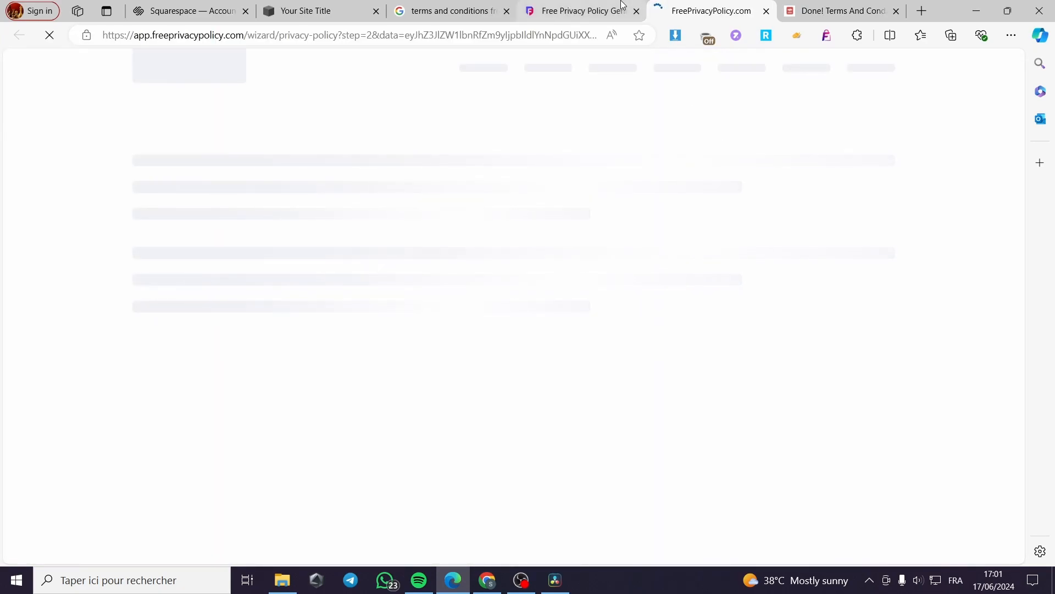
click(860, 12)
click(896, 11)
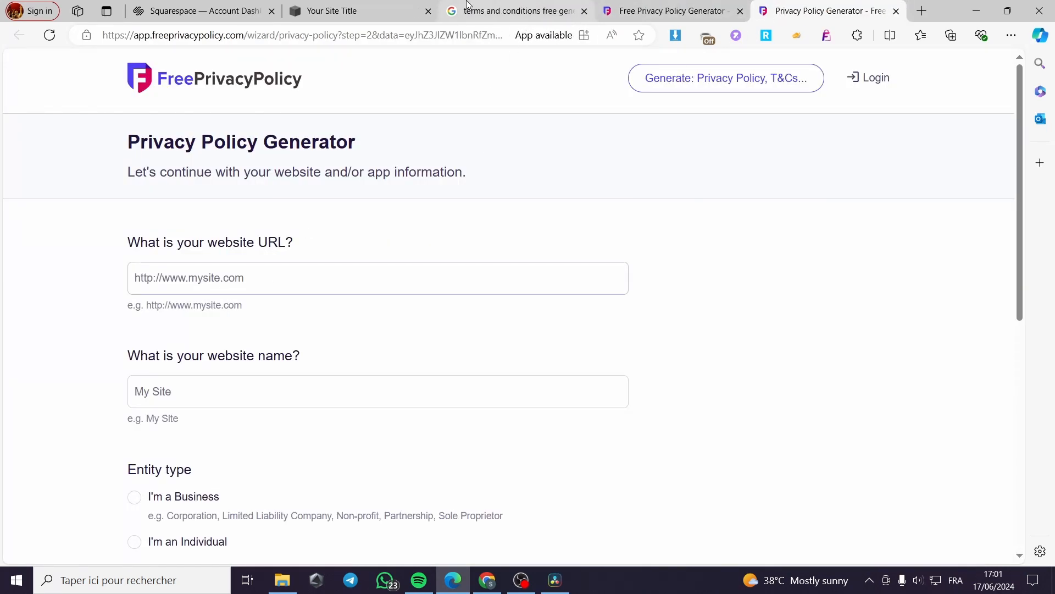
click(346, 11)
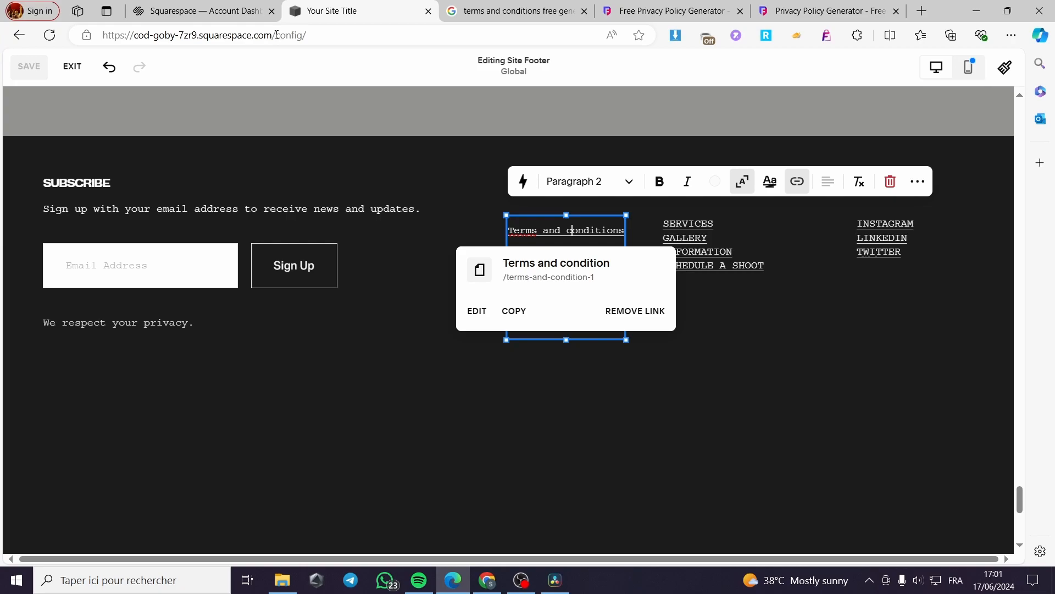
drag(277, 34, 102, 34)
key(ctrl+c)
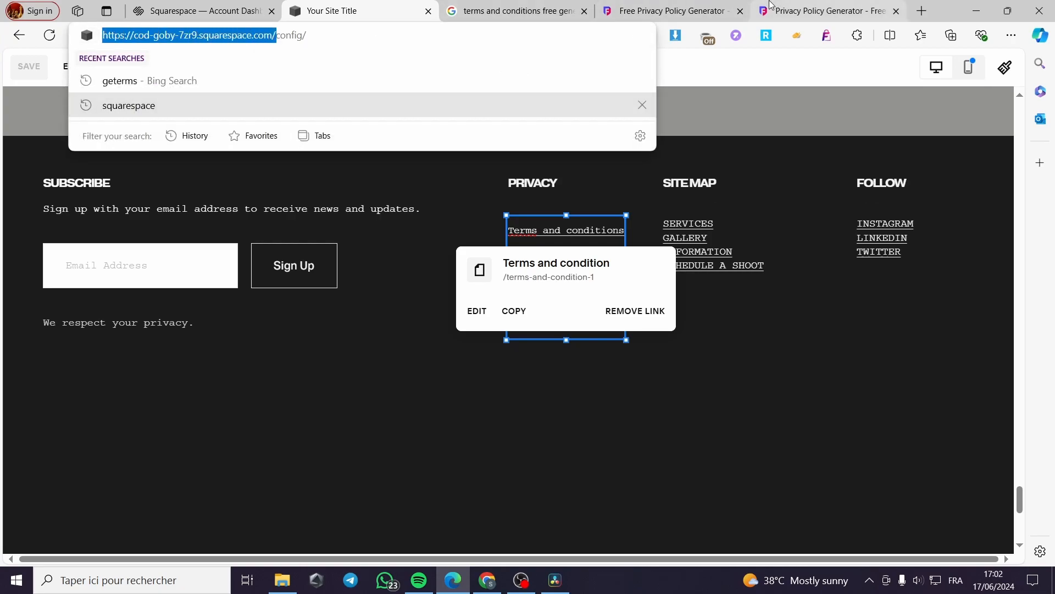
click(773, 7)
click(209, 271)
key(ctrl+v)
scroll(229, 365, down, 2)
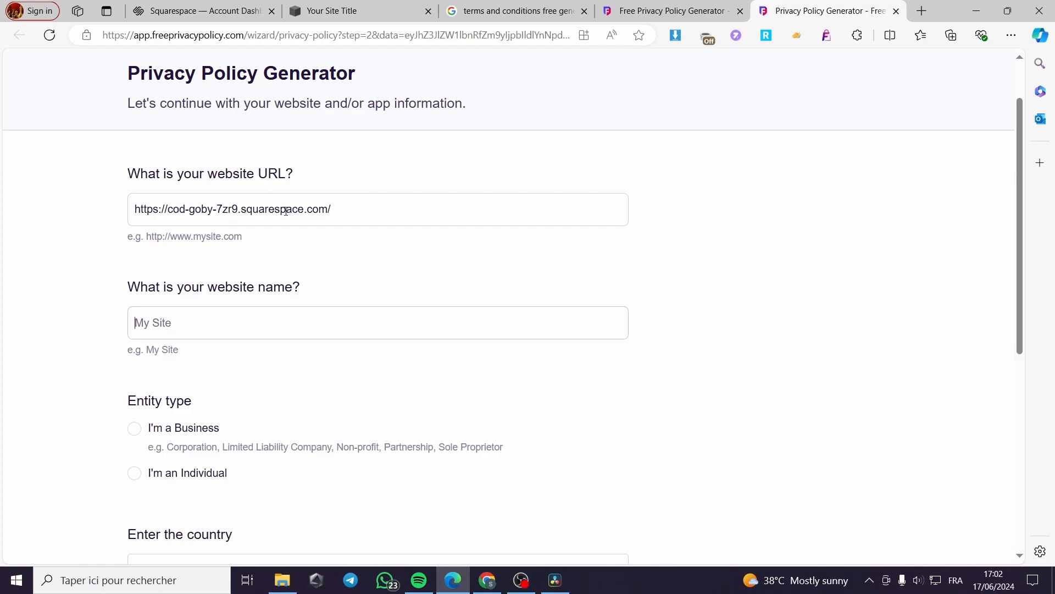
text(jacksmithclothing)
Step: Set the entity type to Individual with country United States and state New York, and continue in the generator
scroll(217, 298, down, 3)
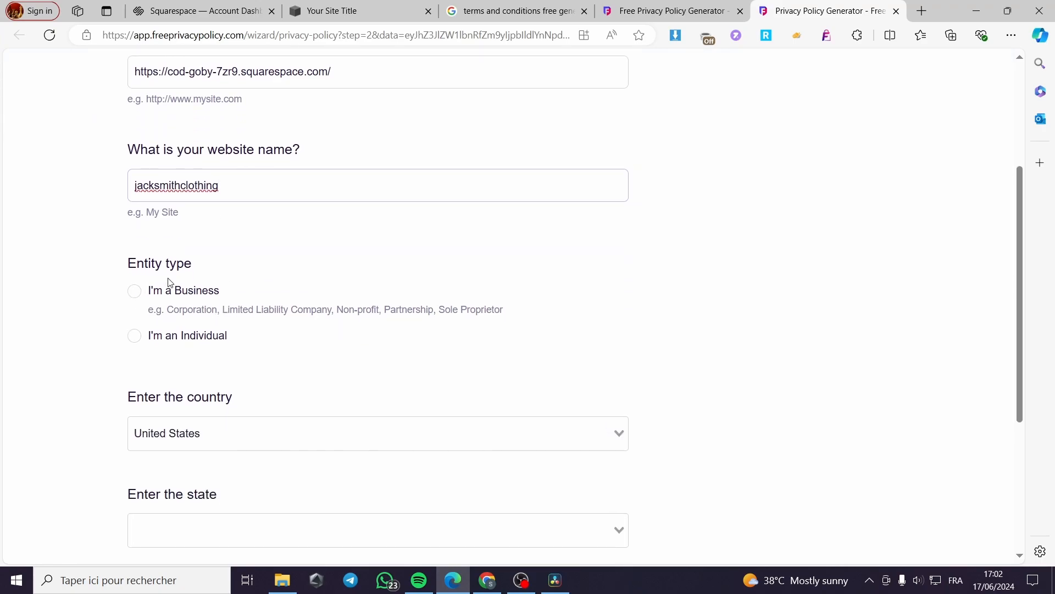
click(135, 336)
scroll(157, 358, down, 3)
click(216, 299)
click(80, 301)
click(184, 394)
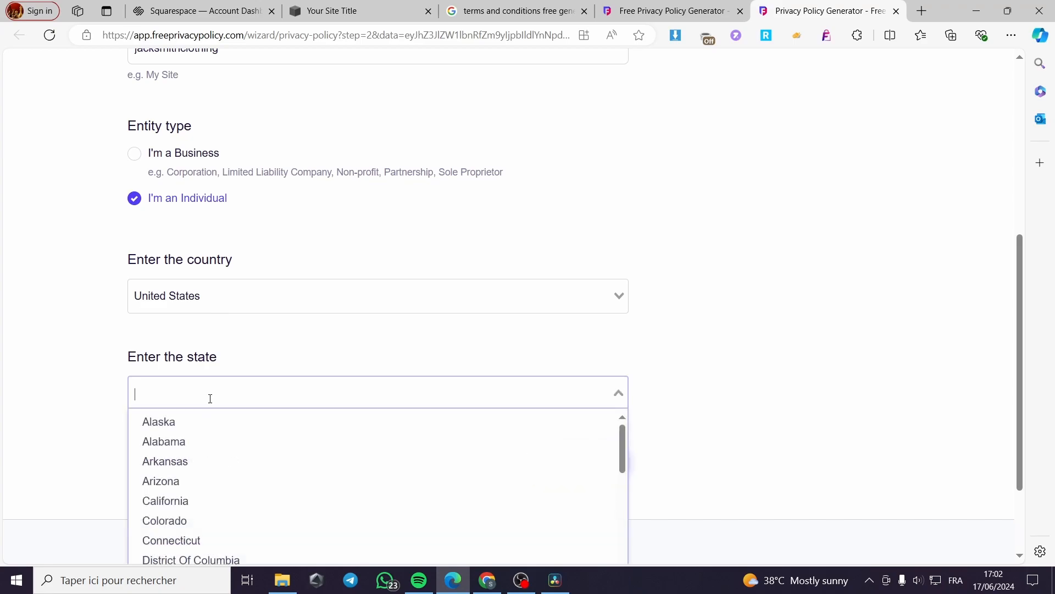
text(nj)
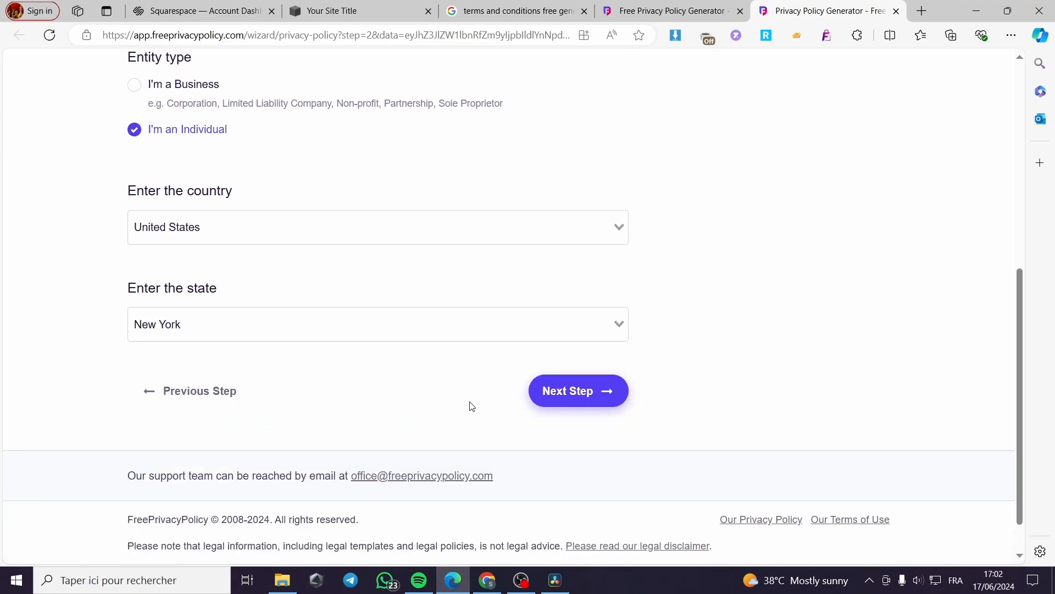
click(579, 401)
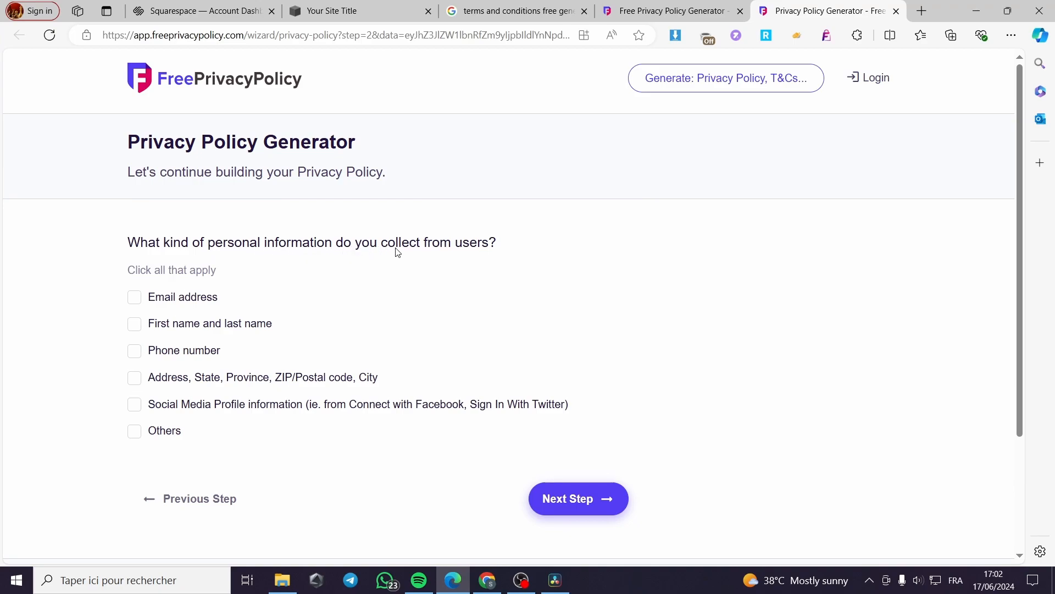
Step: Choose Email address as the personal information collected, and set contact to By email with the contact e-mail filled in
click(175, 296)
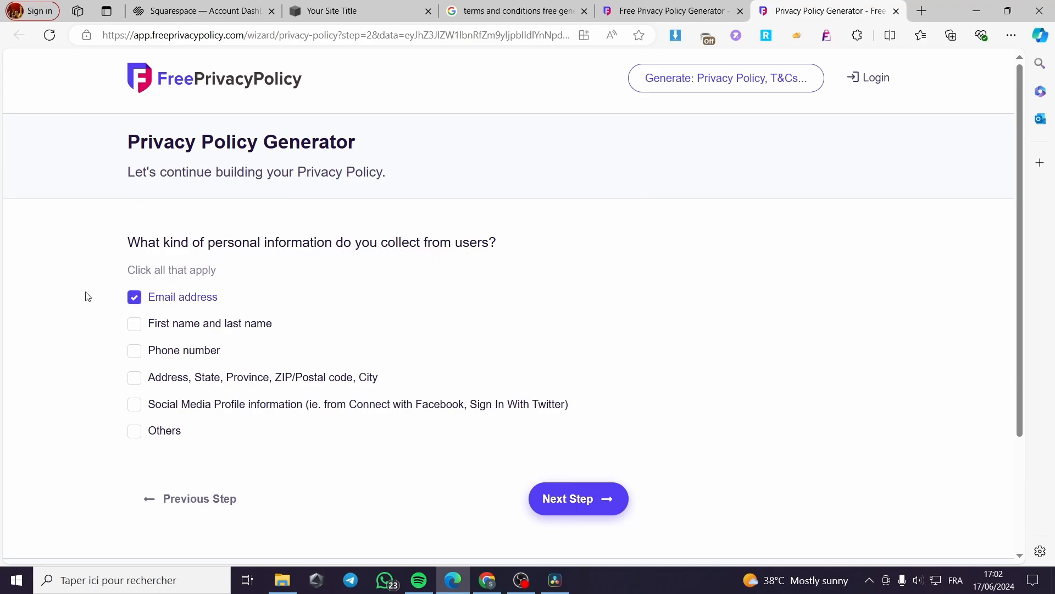
click(581, 494)
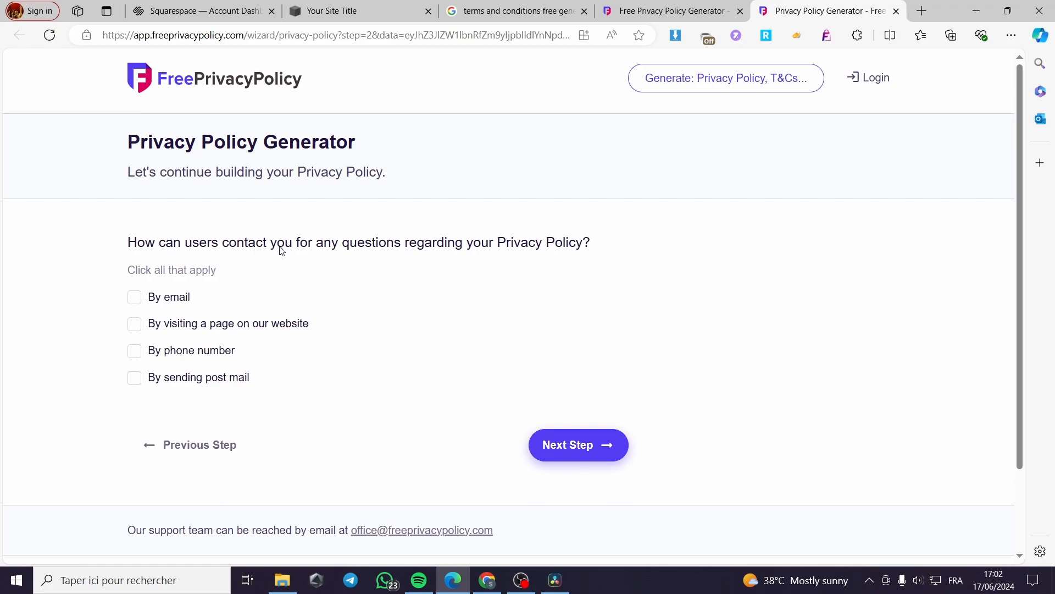
click(139, 299)
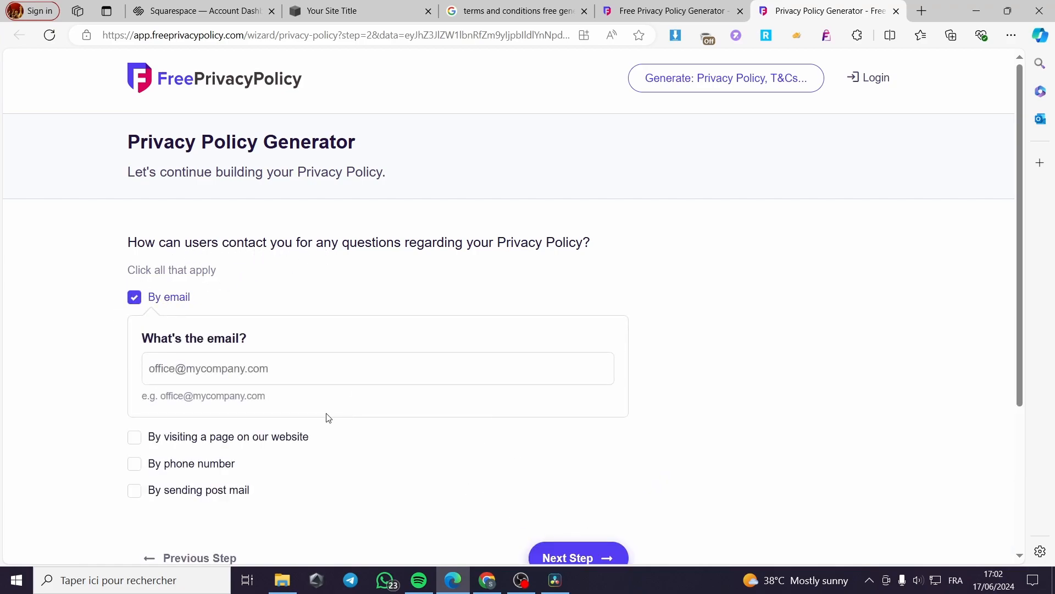
click(266, 365)
click(233, 428)
scroll(565, 353, down, 3)
click(566, 354)
Step: Decline the Professional Privacy Policy upgrade and continue to the generator's final page
scroll(443, 370, down, 4)
scroll(443, 370, down, 5)
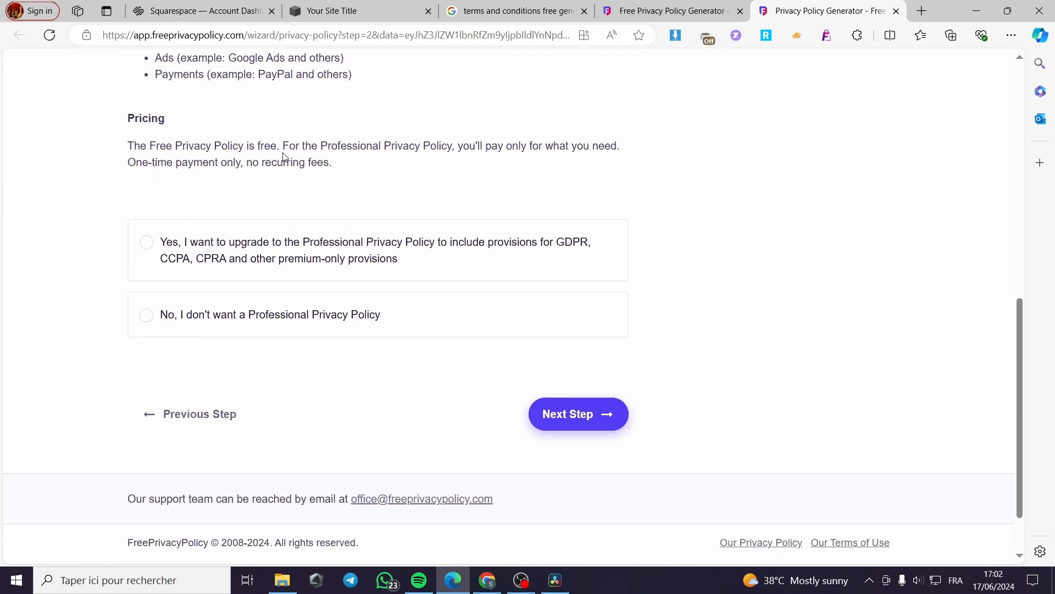
click(145, 319)
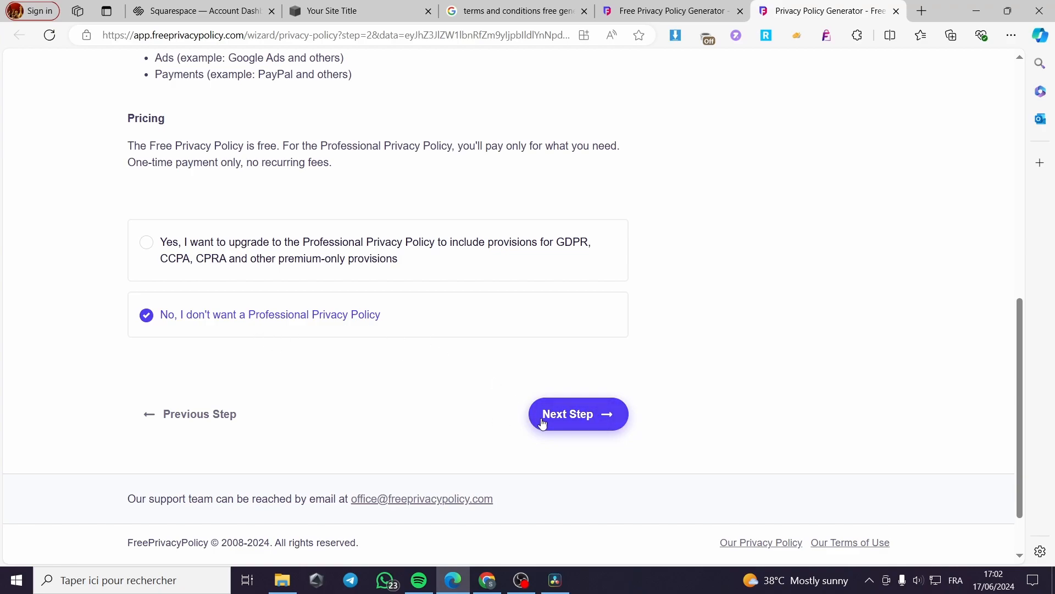
click(566, 420)
Step: Generate the free privacy policy for the recipient's e-mail address and view the delivered message in Gmail
click(539, 440)
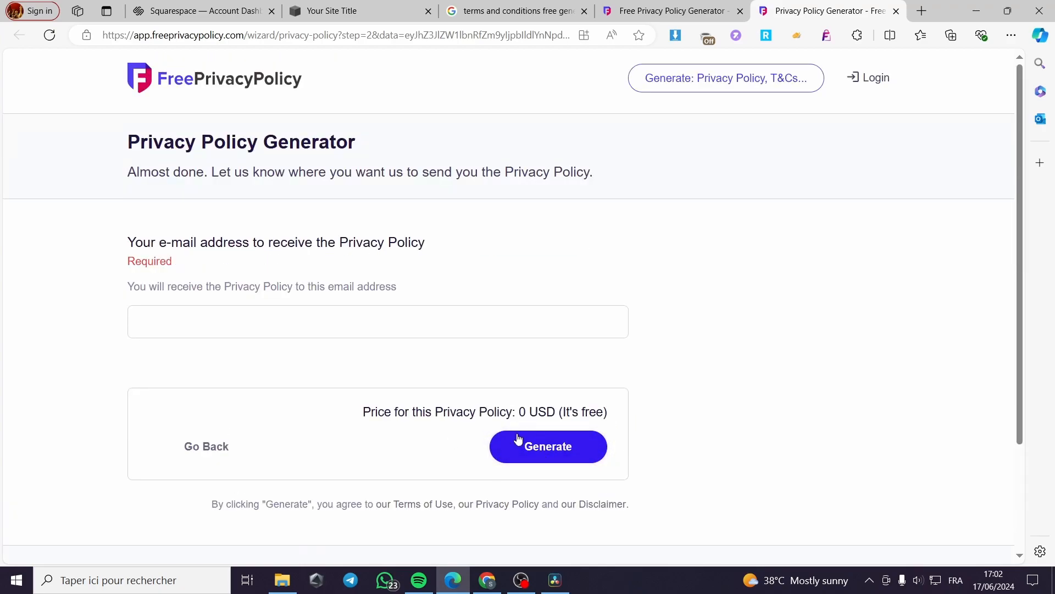
click(215, 326)
click(189, 373)
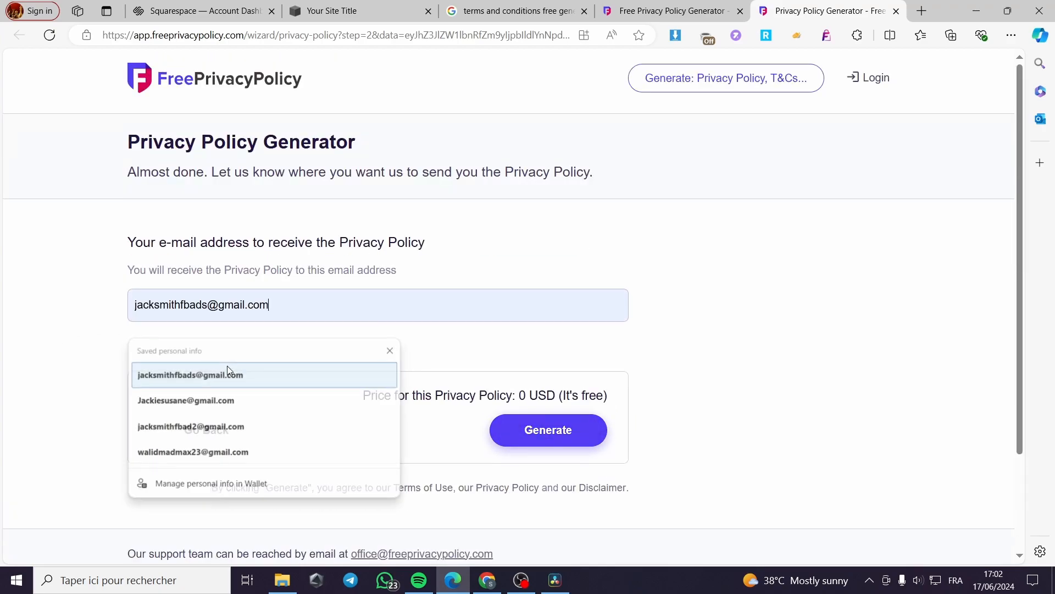
click(542, 430)
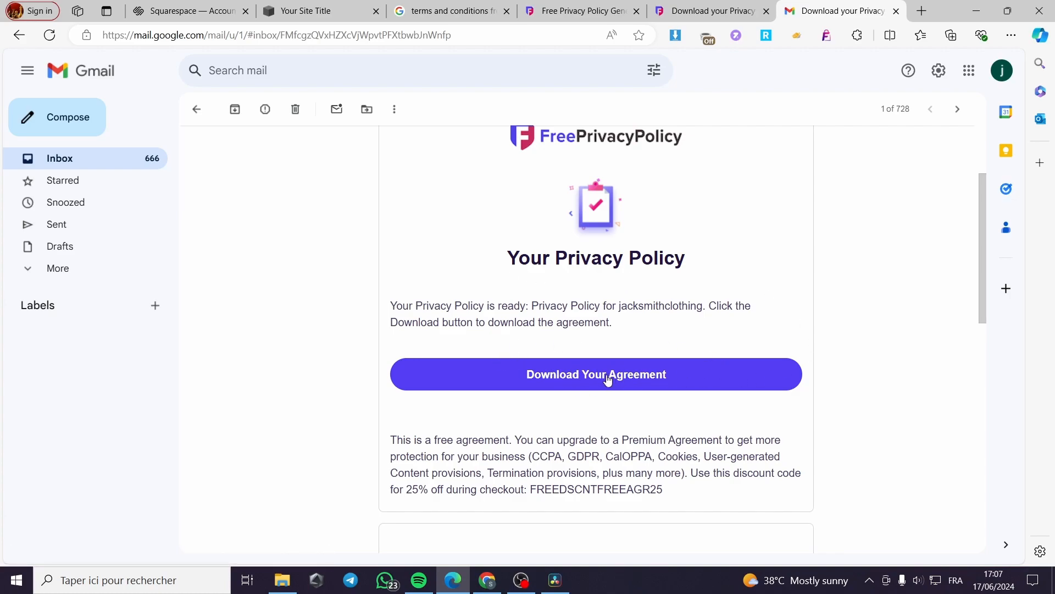
scroll(611, 383, down, 3)
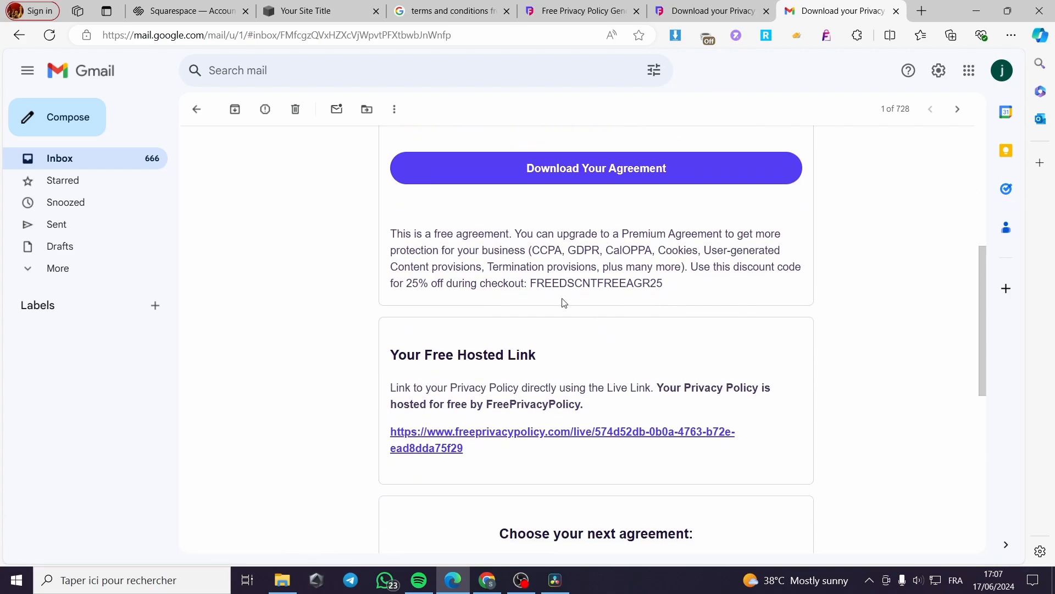
Step: Open the privacy policy's download page from the Gmail message
scroll(564, 303, down, 2)
scroll(564, 302, up, 4)
click(599, 306)
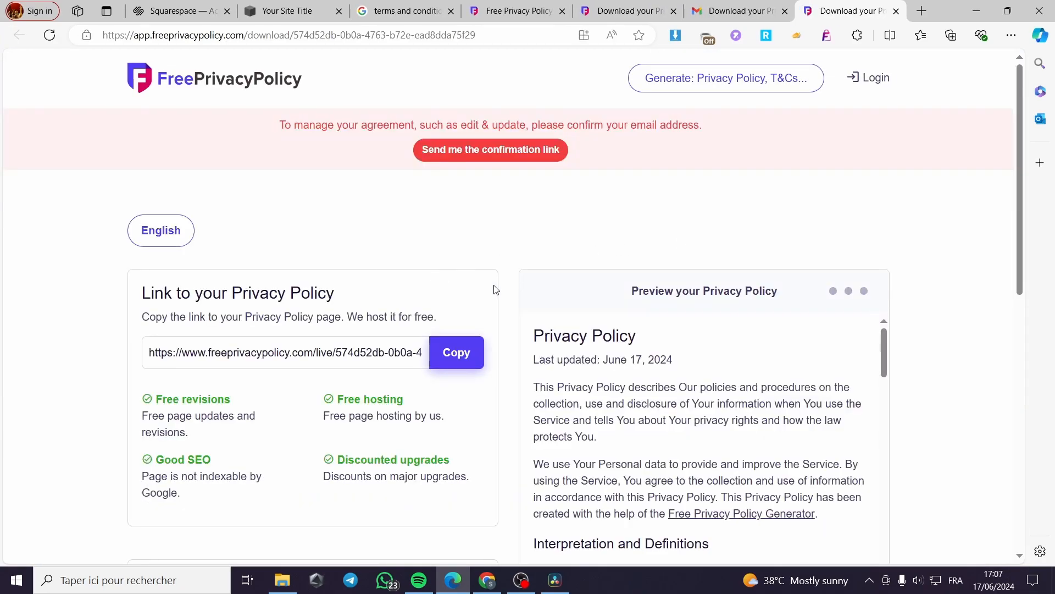
Step: Generate the downloadable privacy policy files and download the DOCX version
scroll(495, 290, down, 3)
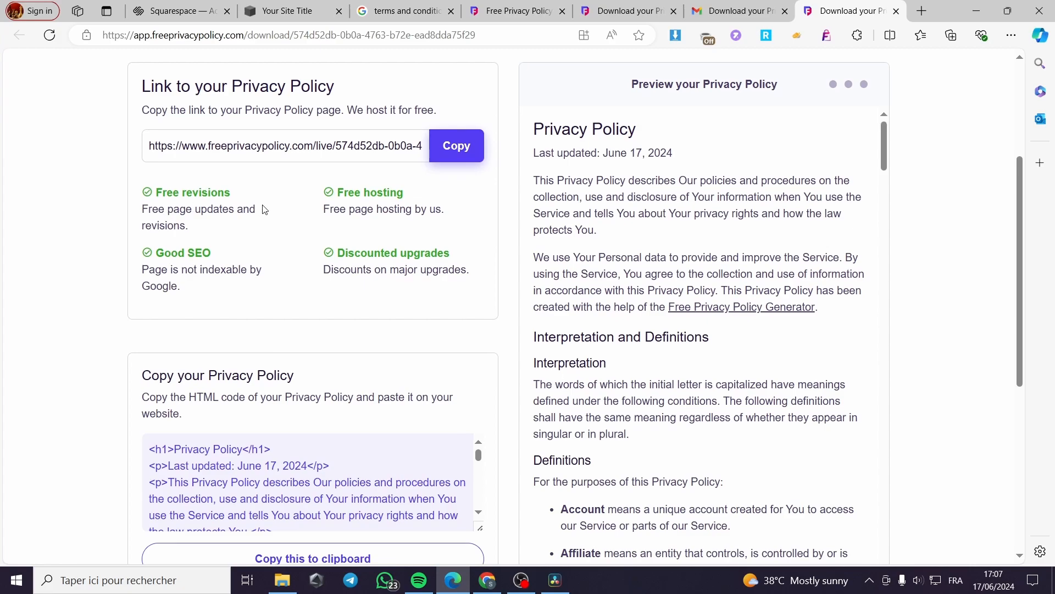
scroll(264, 209, down, 2)
scroll(373, 321, down, 1)
scroll(655, 348, down, 1)
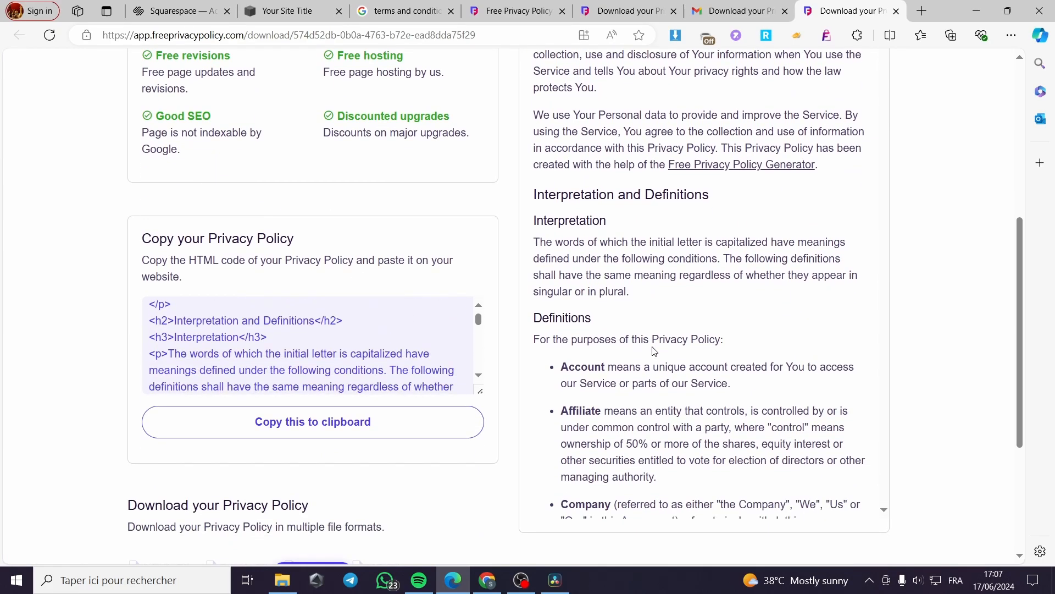
scroll(337, 355, down, 9)
scroll(332, 450, down, 2)
scroll(330, 451, down, 1)
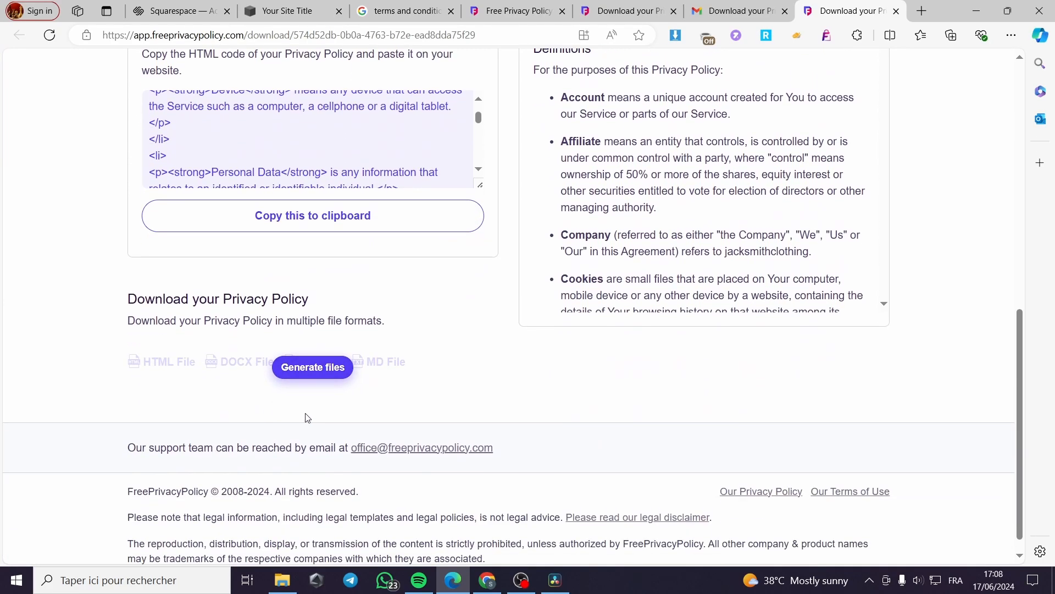
click(338, 357)
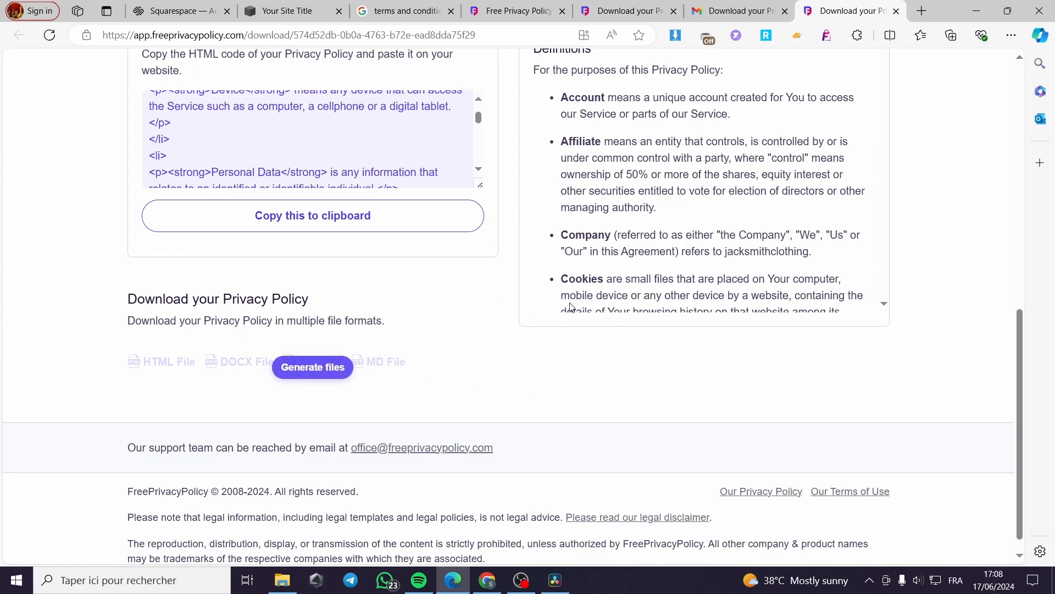
scroll(543, 336, up, 1)
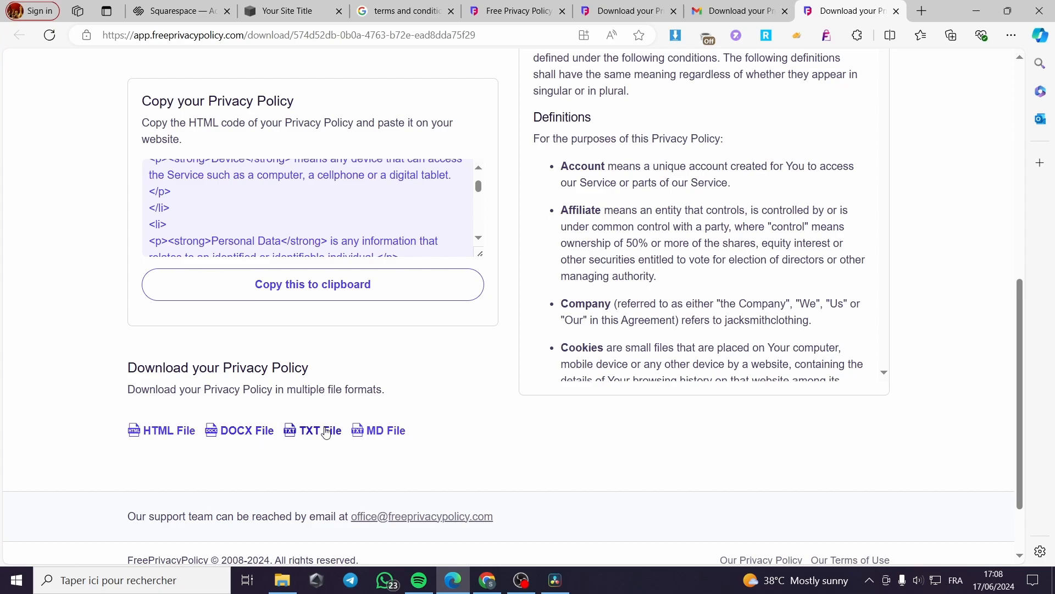
click(236, 430)
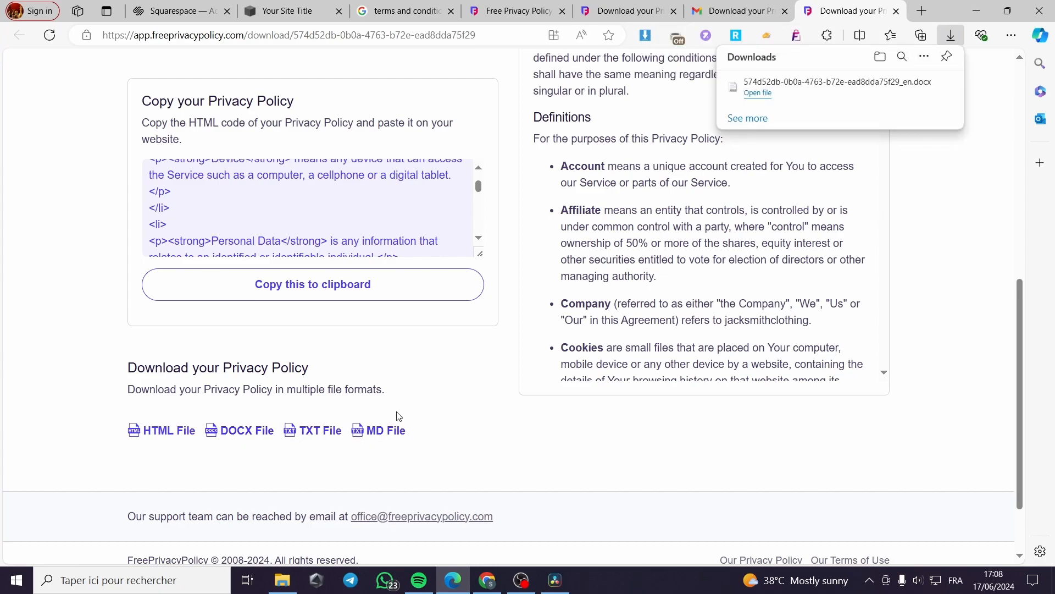
Step: Open the downloaded DOCX file in WordPad and copy the entire privacy policy text
click(766, 94)
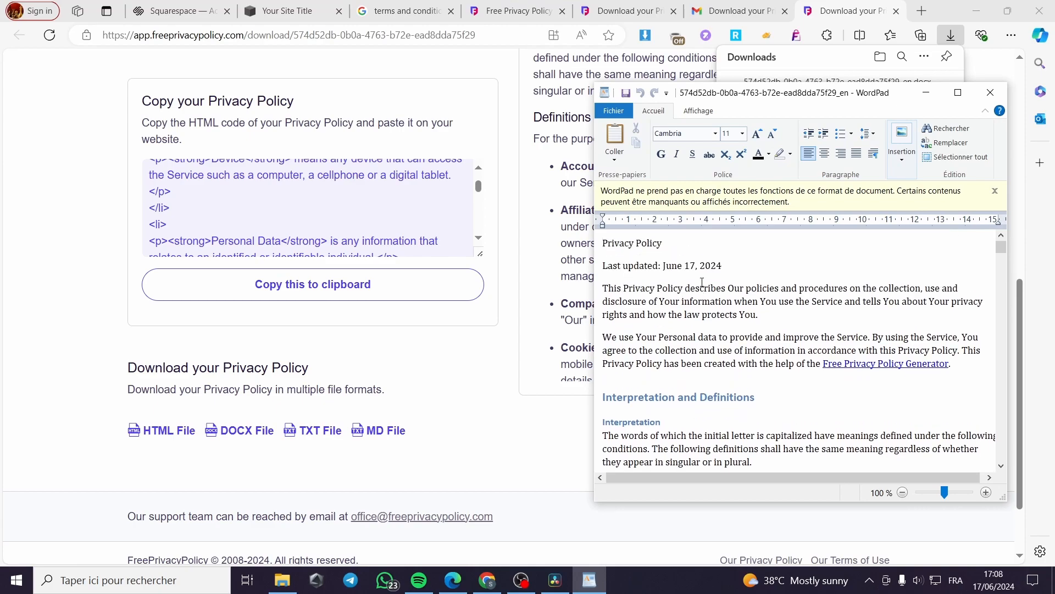
key(ctrl+a)
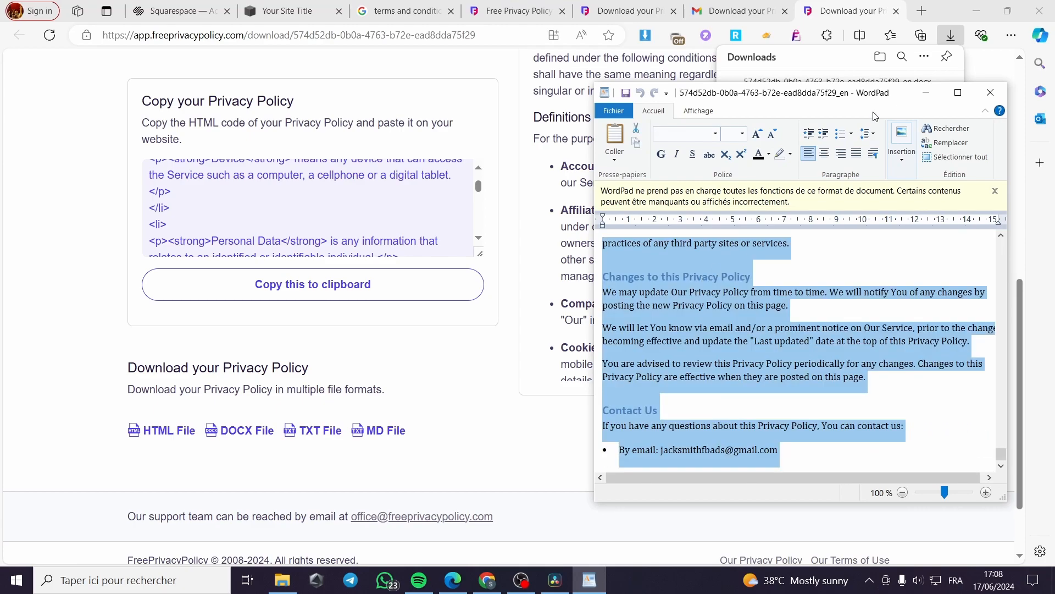
Step: Return to the Squarespace site editor and leave the footer editing mode
click(733, 10)
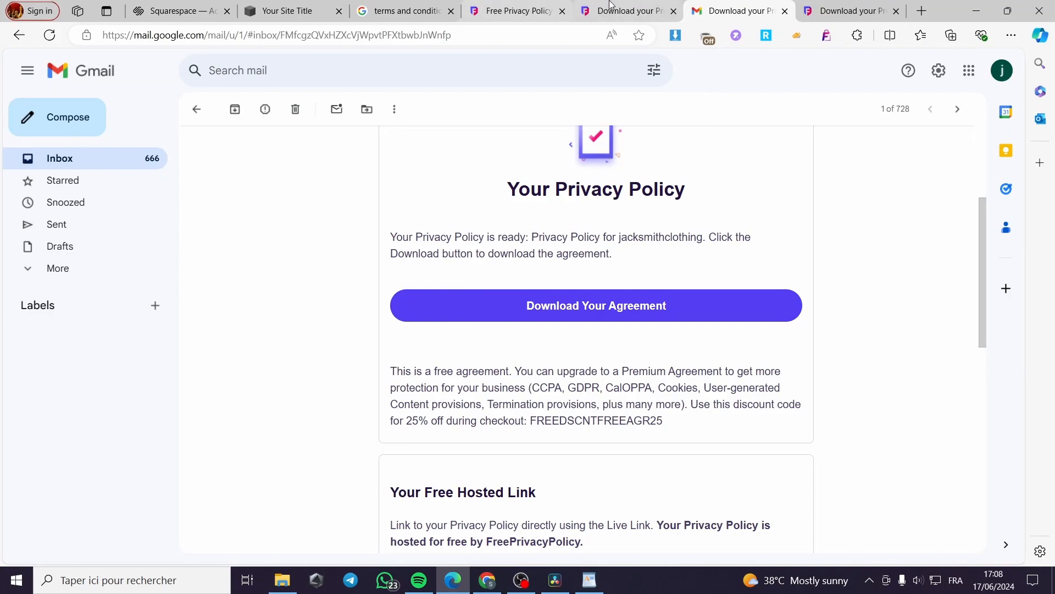
click(609, 5)
click(402, 10)
click(283, 10)
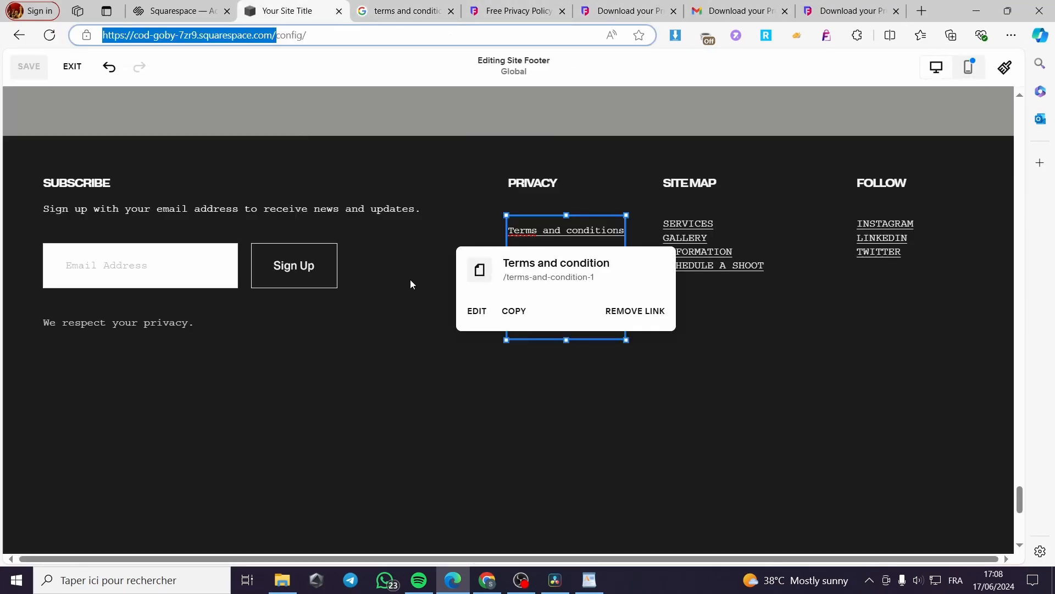
click(426, 170)
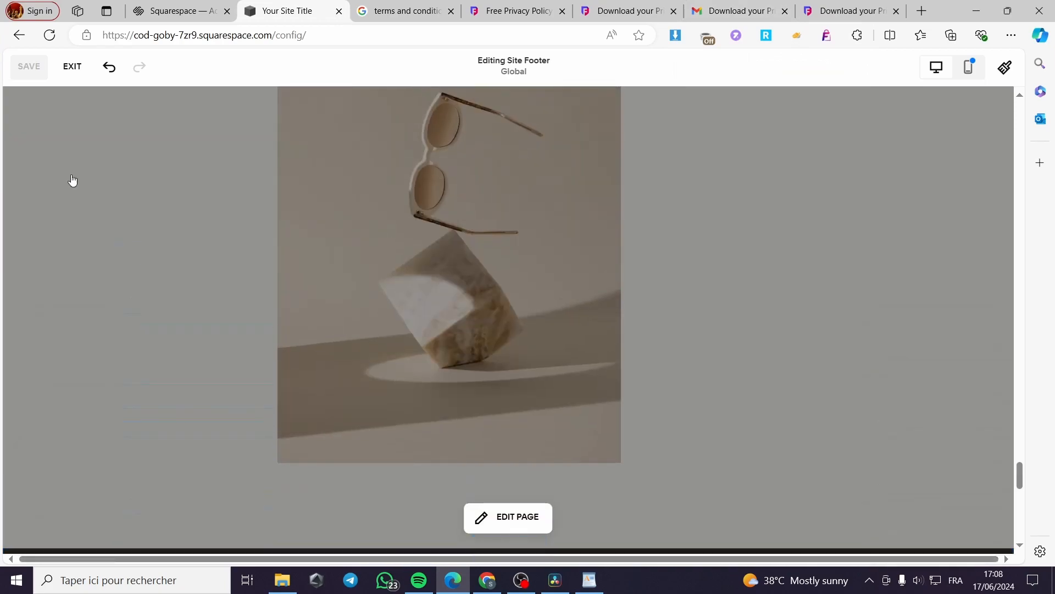
click(71, 67)
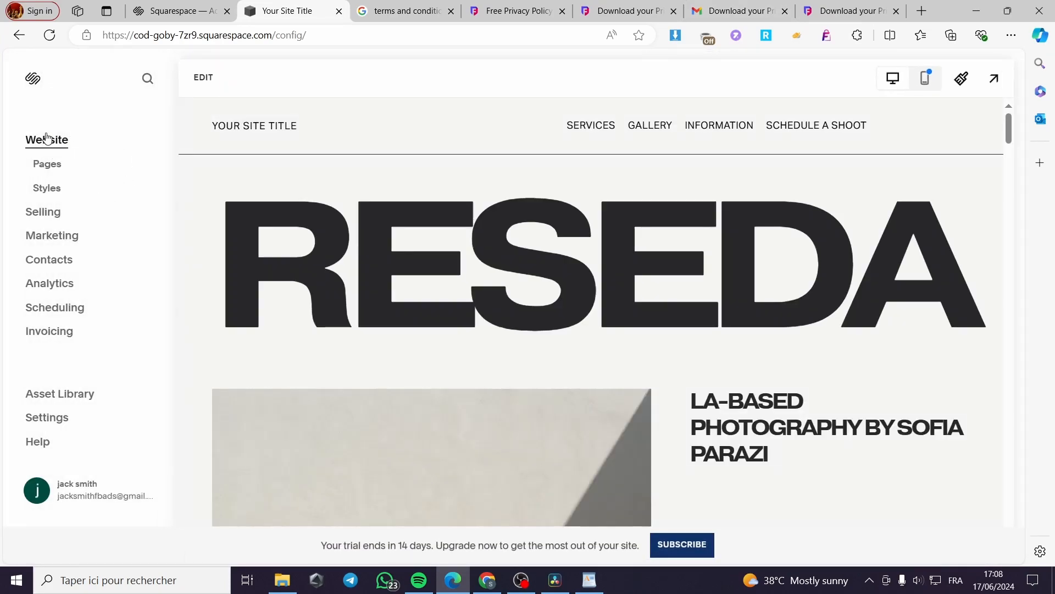
Step: Add a blank page named "privacy policy" under the Not Linked pages and open it
click(45, 163)
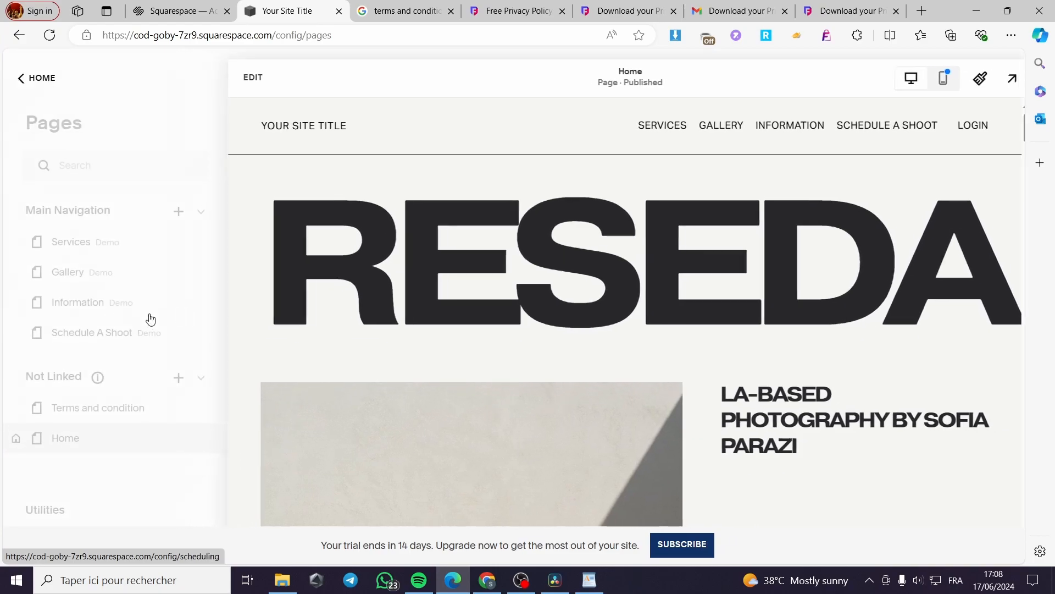
click(176, 383)
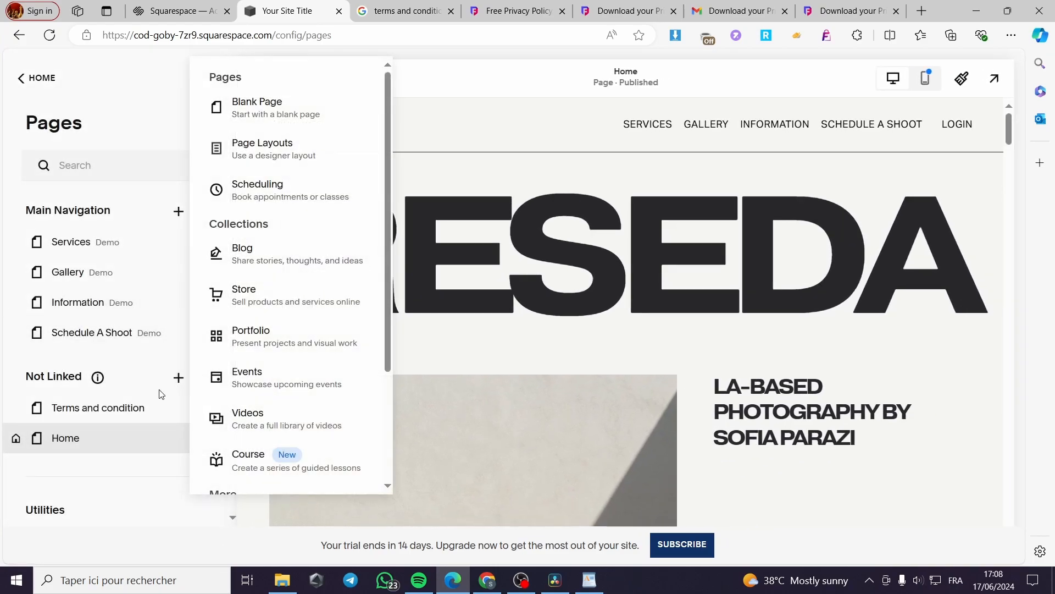
click(294, 117)
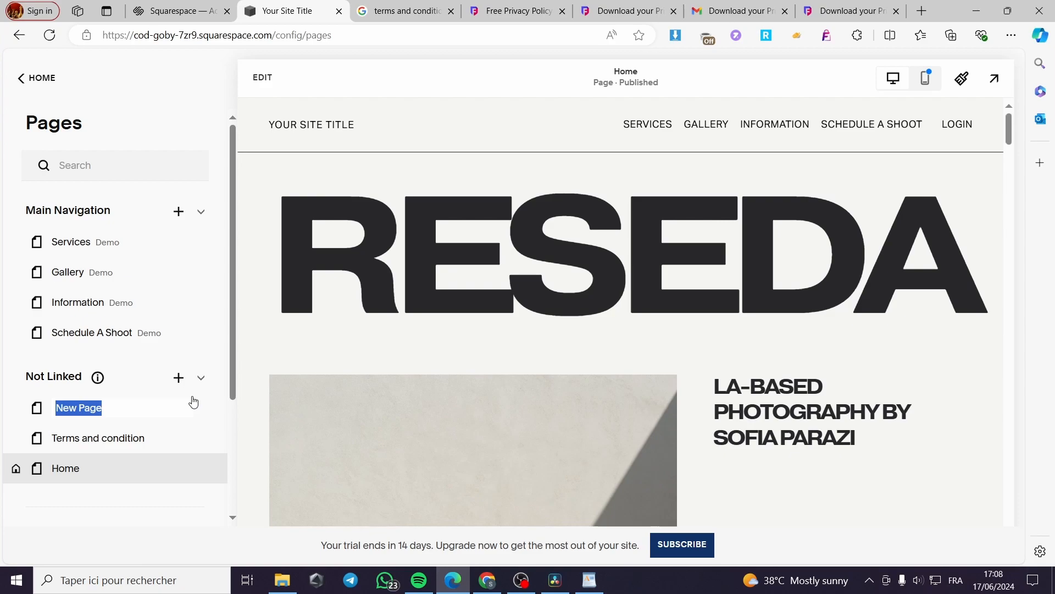
text(privacy policy)
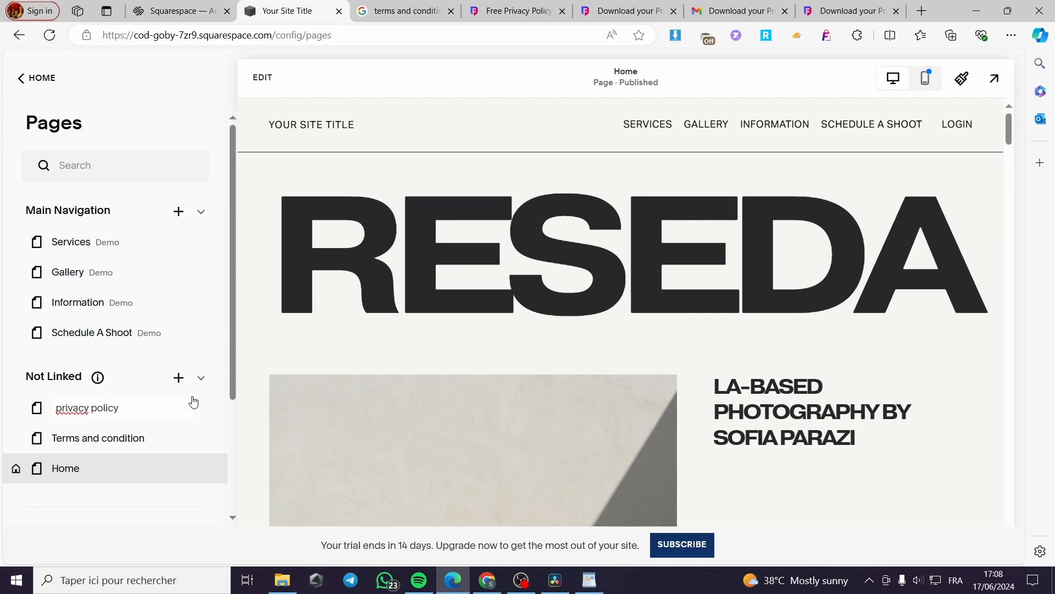
click(191, 418)
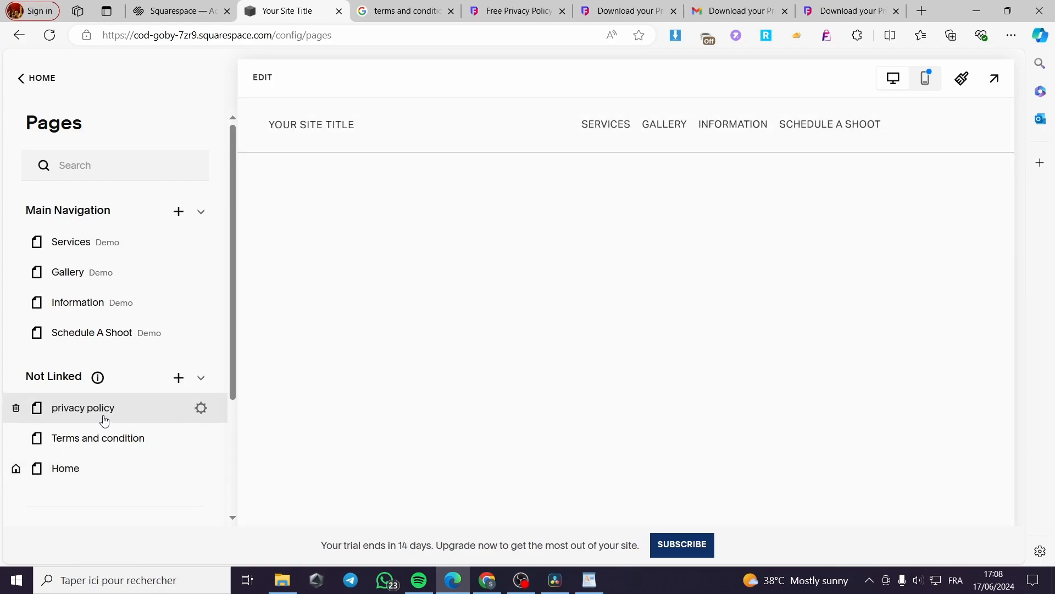
Step: Start editing the privacy policy page and add a blank section to it
click(262, 78)
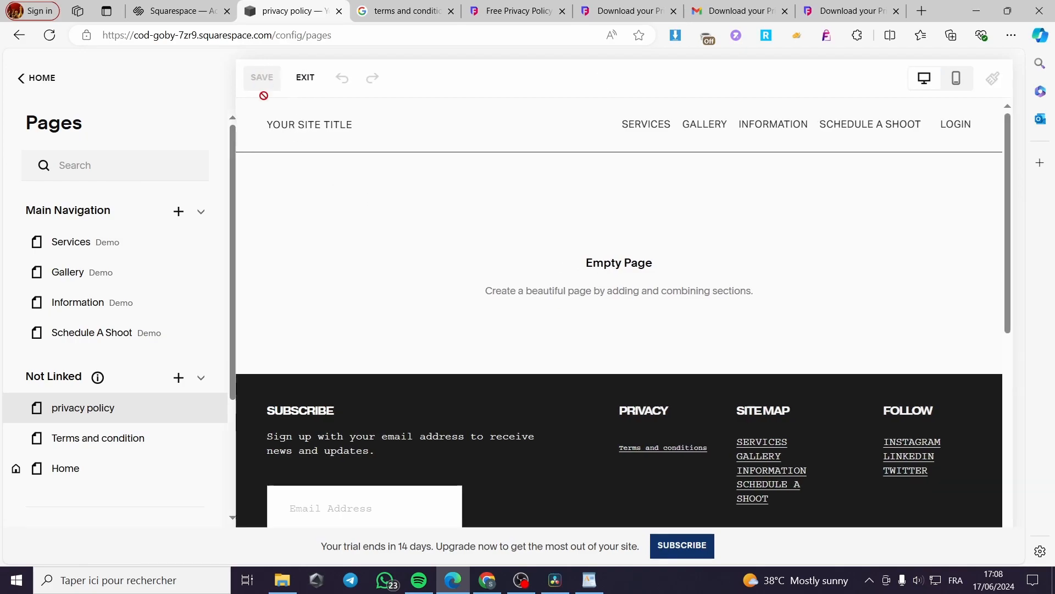
click(509, 288)
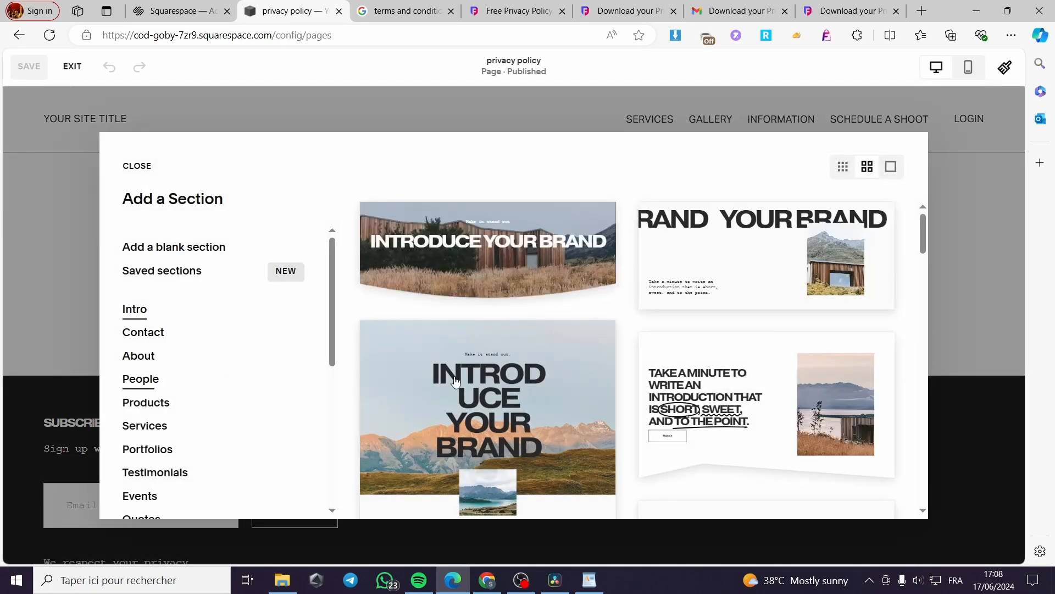
click(147, 361)
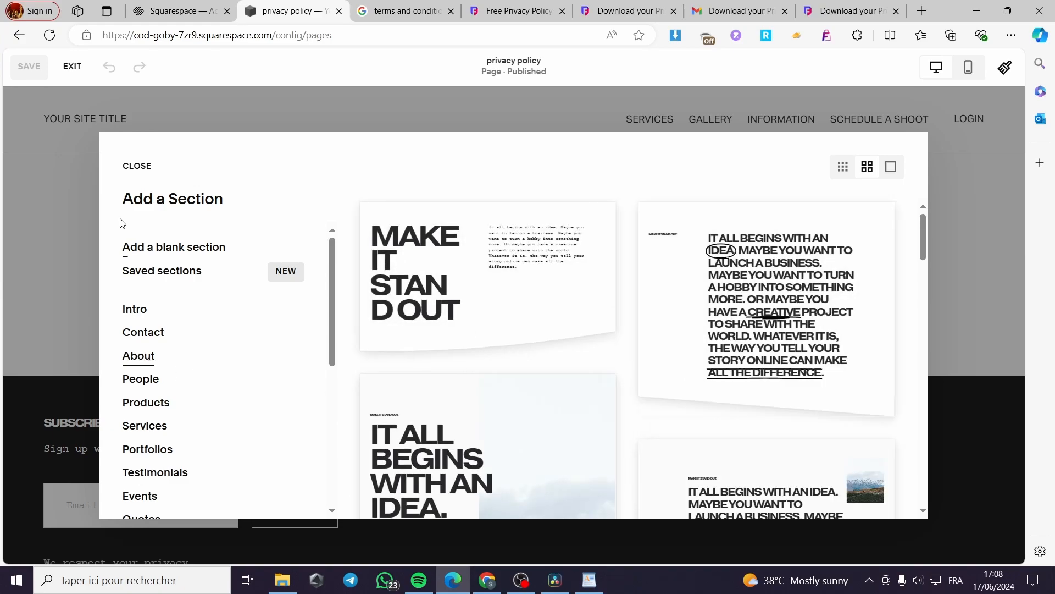
click(146, 247)
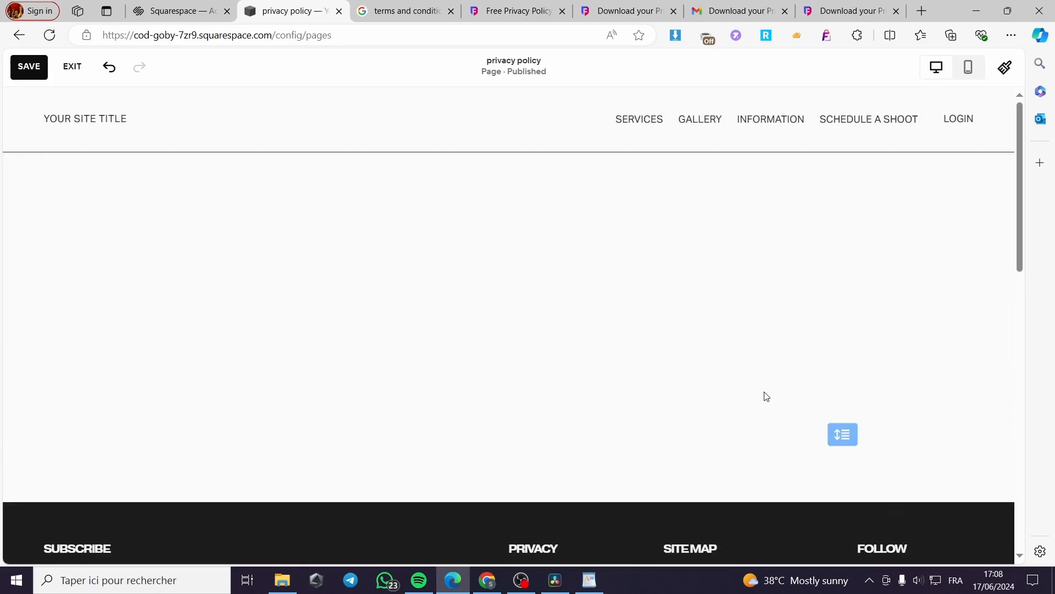
Step: Add a text block stretched across the section's full width and paste the copied privacy policy text into it
click(88, 182)
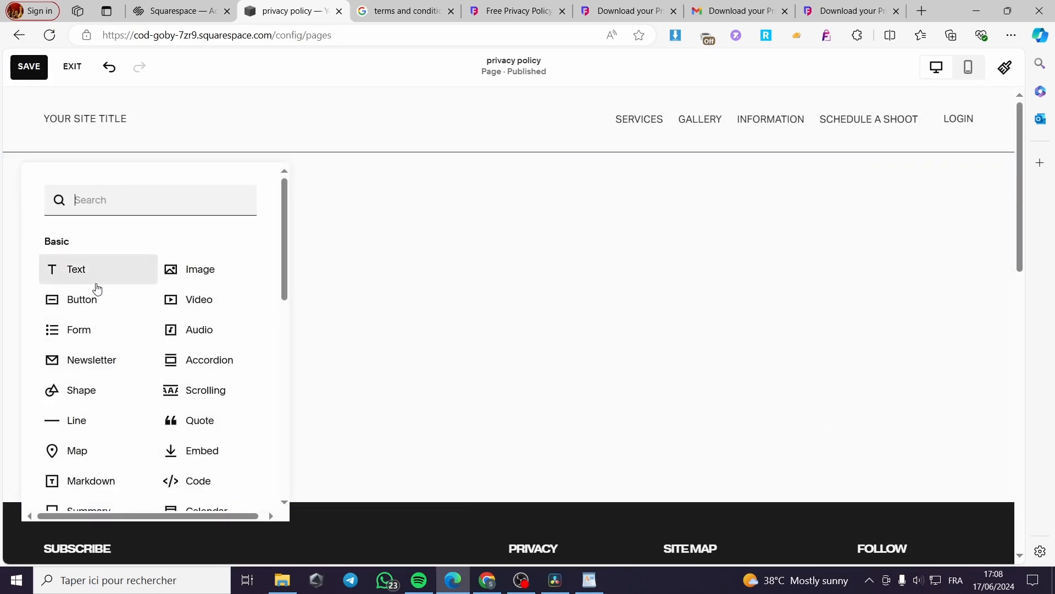
scroll(75, 271, down, 2)
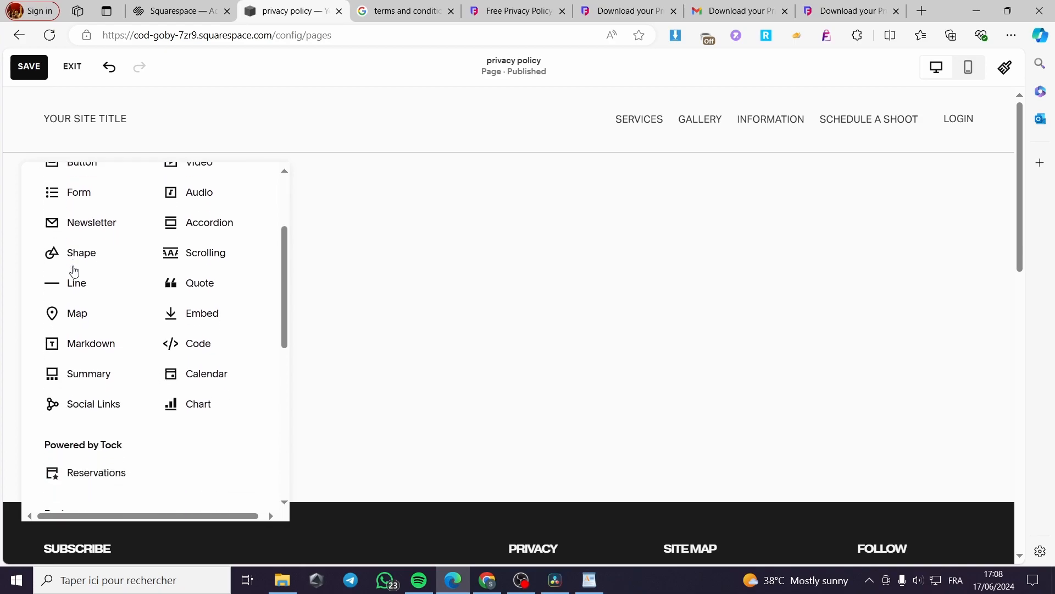
scroll(71, 271, up, 1)
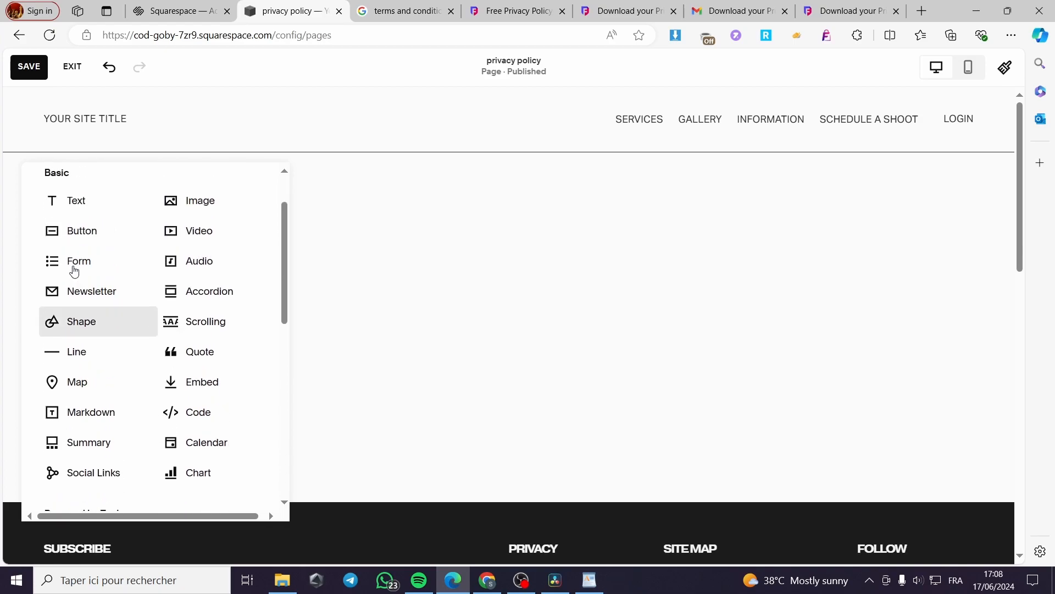
click(83, 202)
drag(270, 268, 973, 491)
click(186, 235)
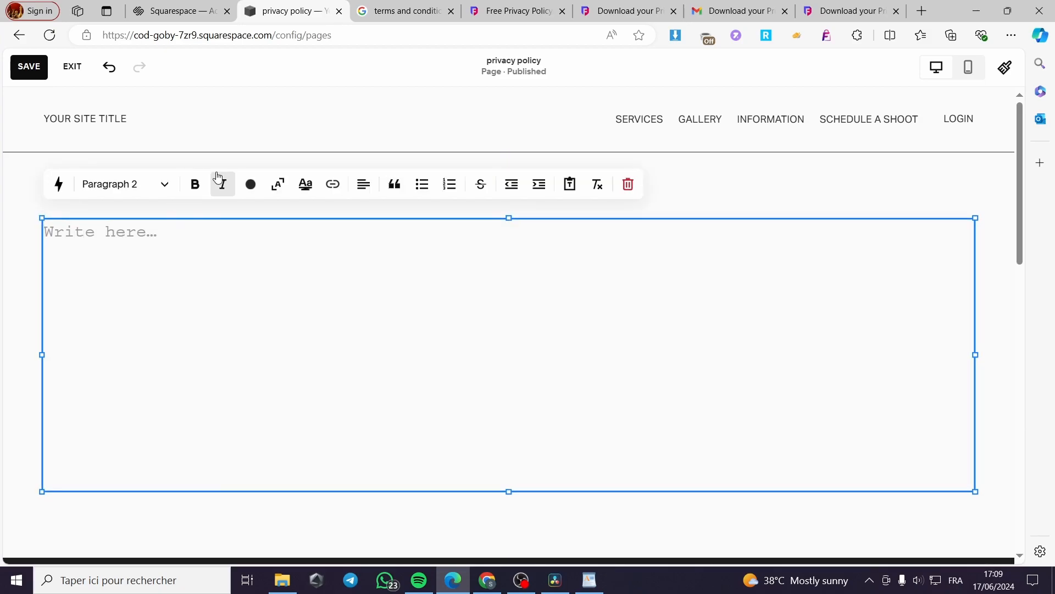
key(ctrl+v)
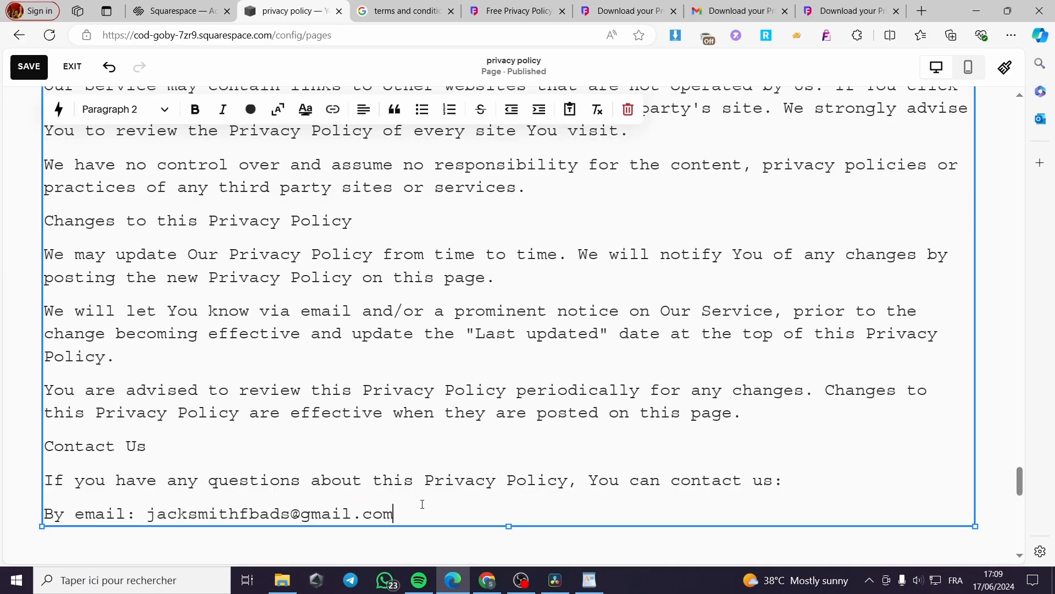
Step: Try Heading 1 on the whole privacy policy text, and settle on the Monospace style for all of it
key(ctrl+a)
scroll(422, 494, up, 3)
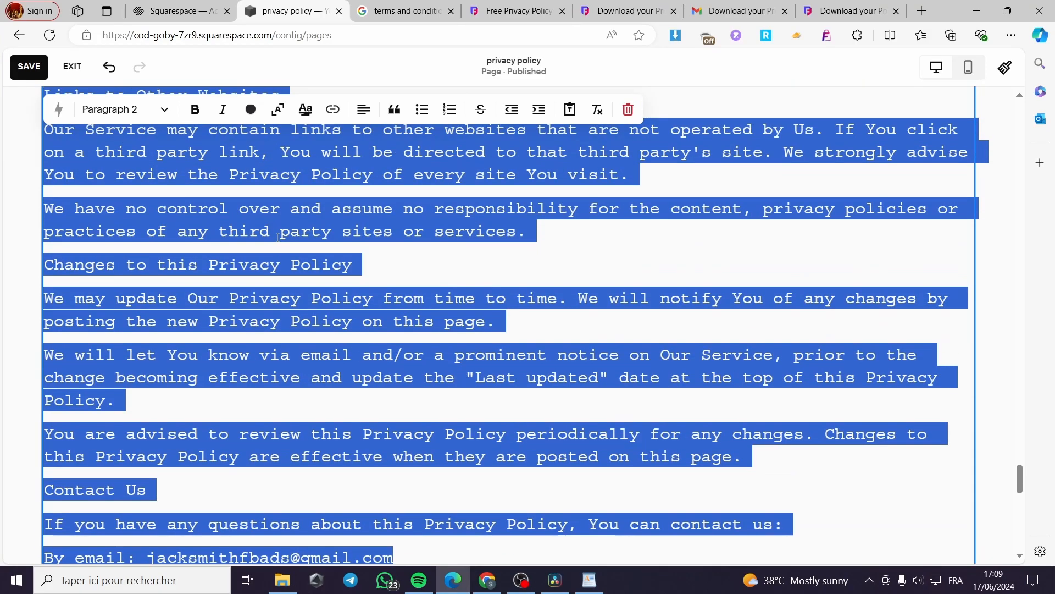
click(154, 113)
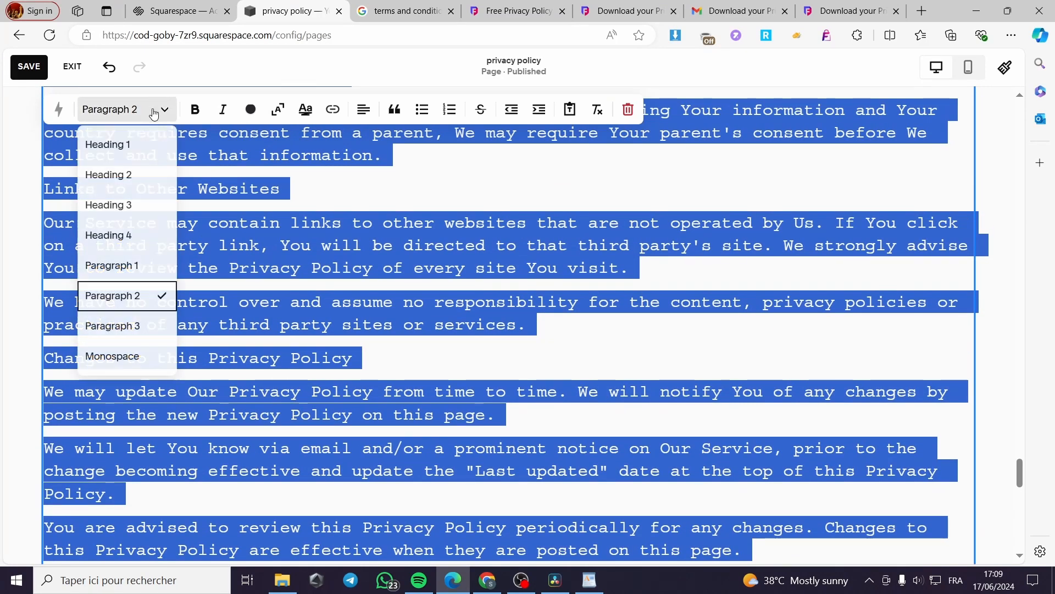
click(134, 148)
click(164, 109)
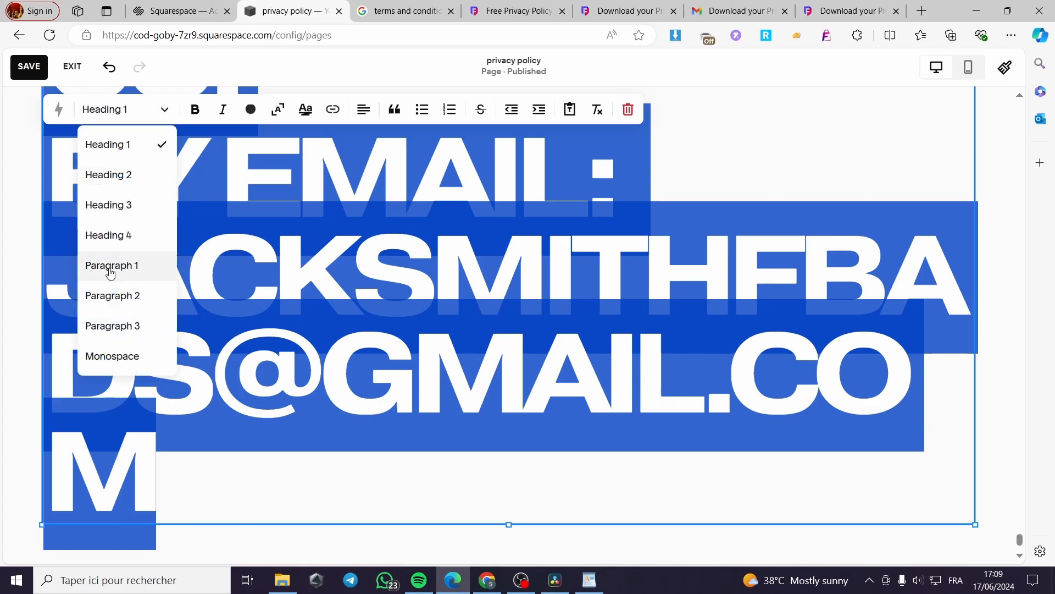
click(114, 354)
Step: Restyle the "Privacy Policy" title at the start of the text as centred, bold, underlined Paragraph 3
scroll(189, 377, down, 10)
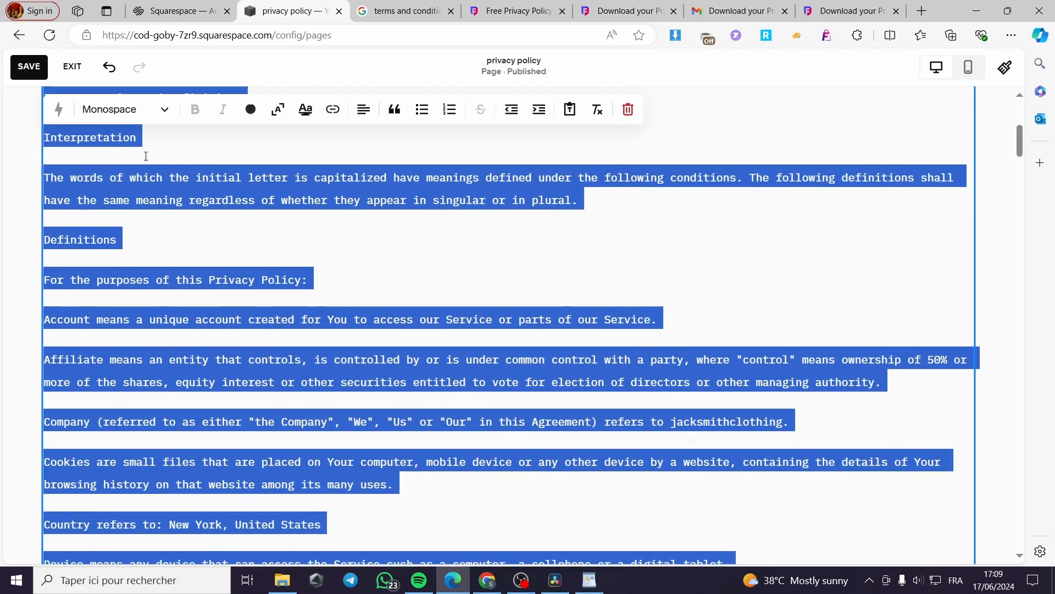
scroll(357, 413, up, 10)
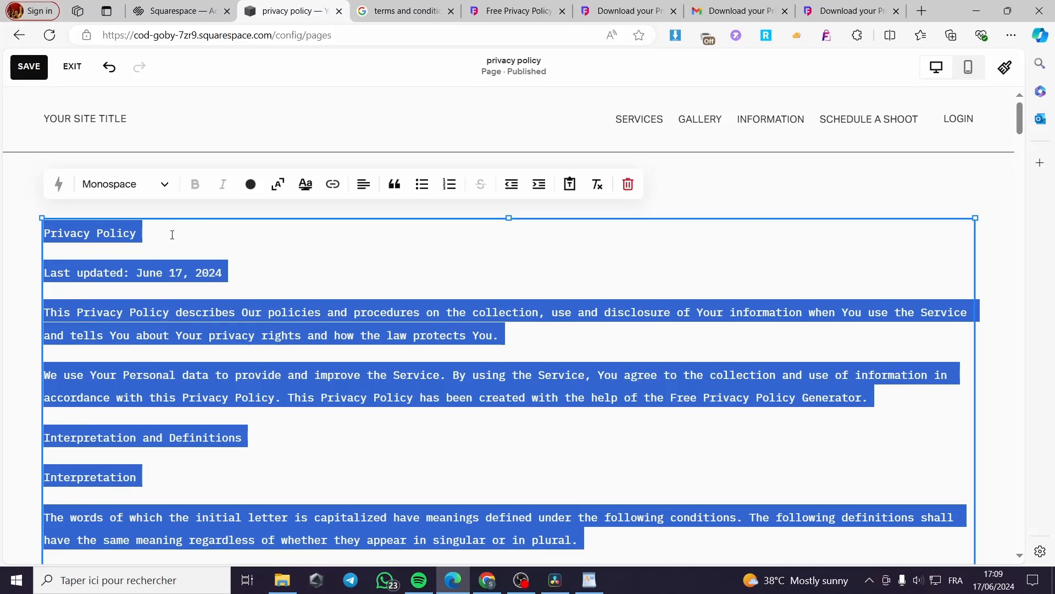
drag(172, 234, 41, 231)
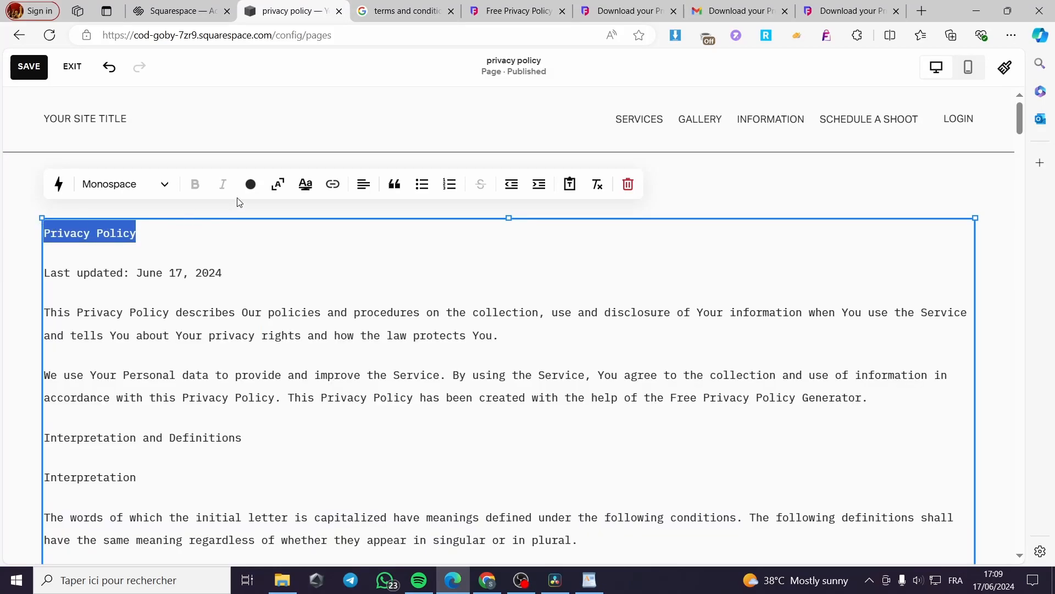
click(104, 227)
double_click(158, 231)
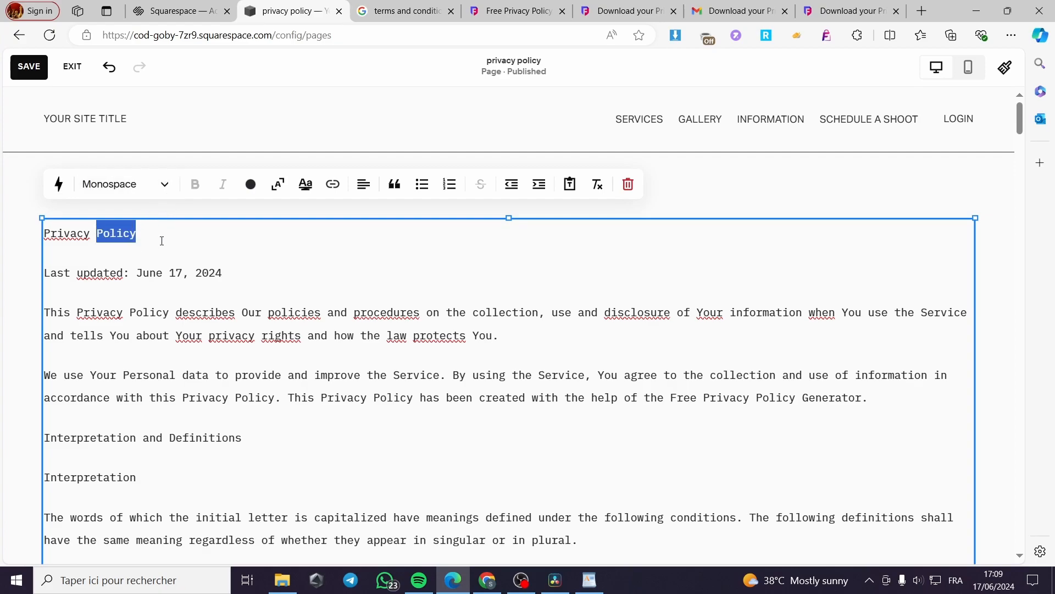
drag(197, 235, 35, 231)
click(134, 185)
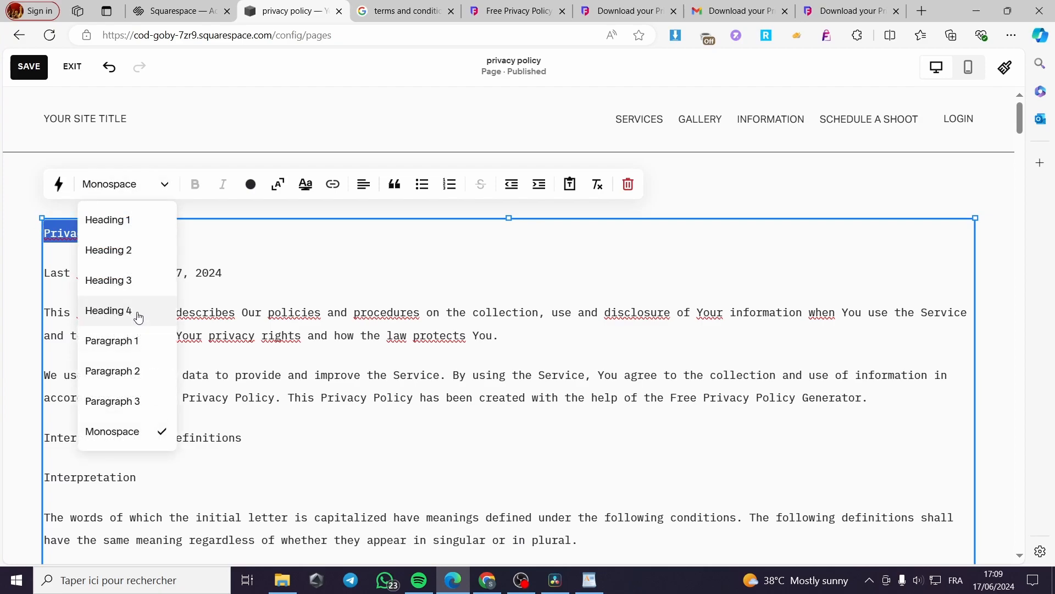
click(139, 227)
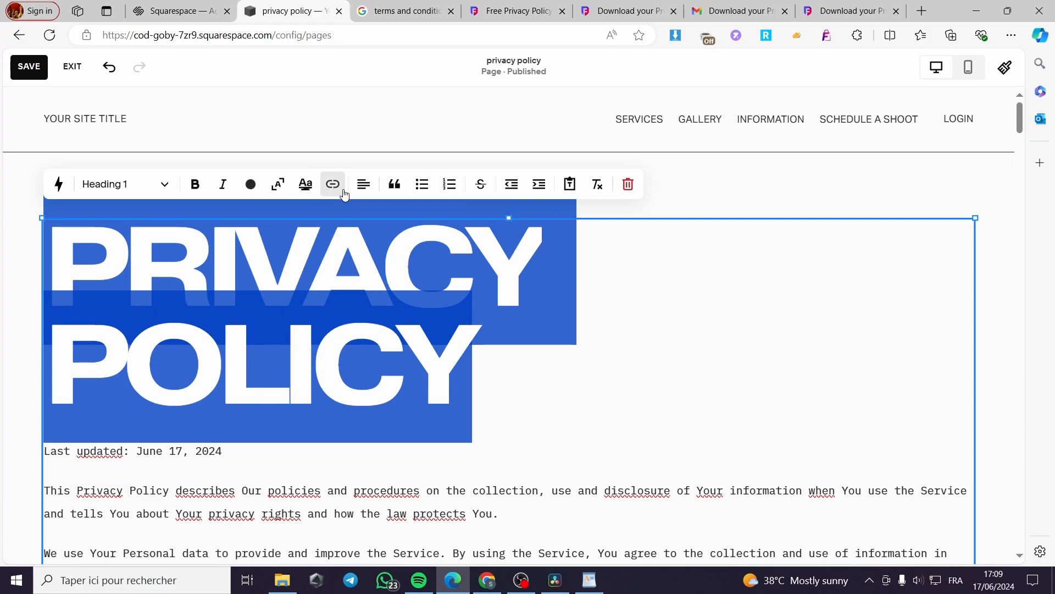
click(278, 184)
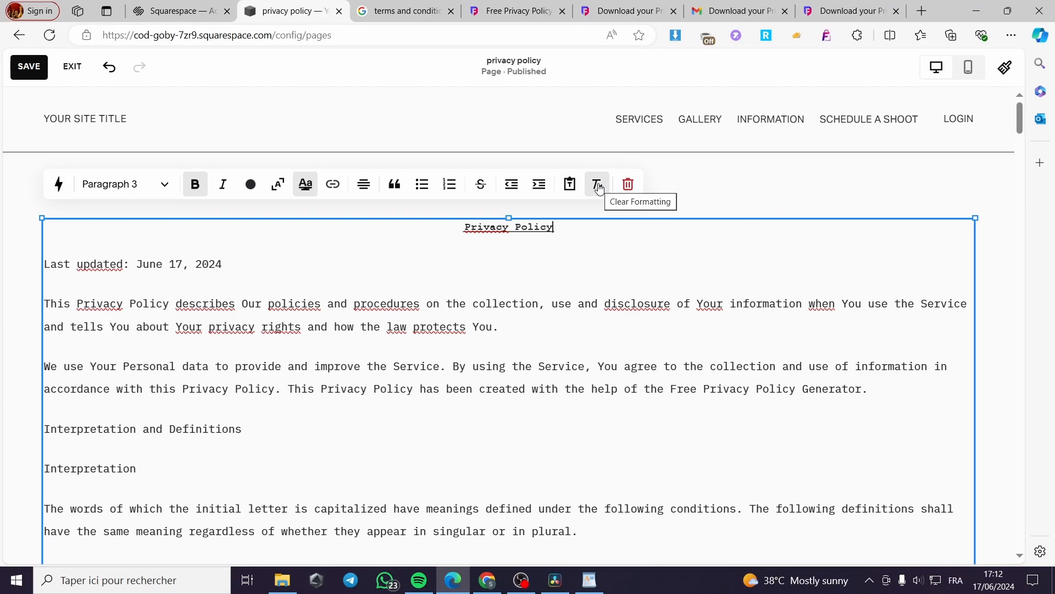
Step: Save the changes to the privacy policy page and leave the page editor
scroll(154, 400, down, 3)
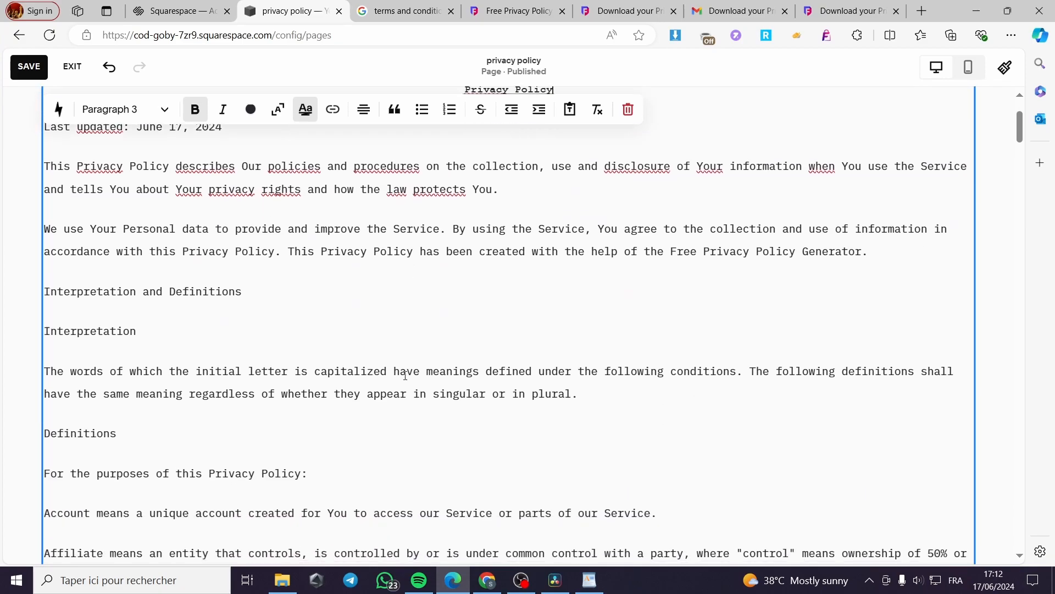
scroll(154, 400, up, 3)
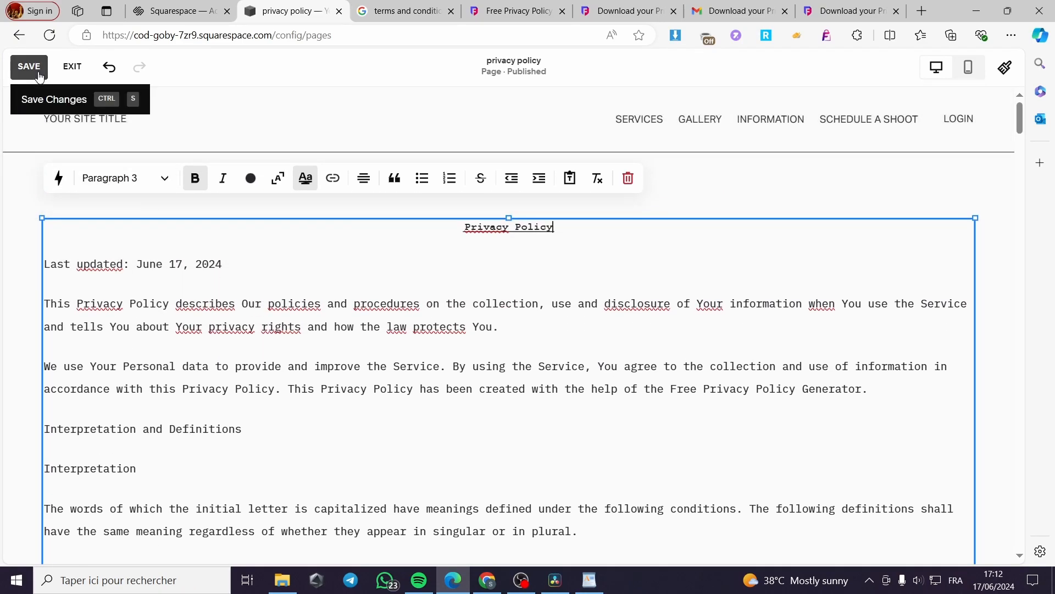
click(38, 75)
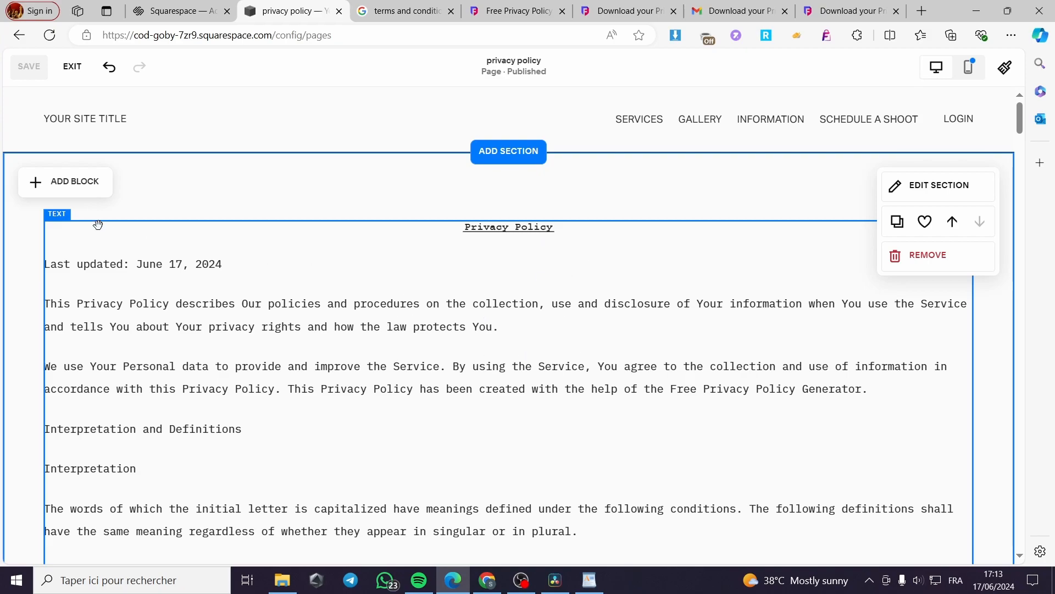
click(78, 77)
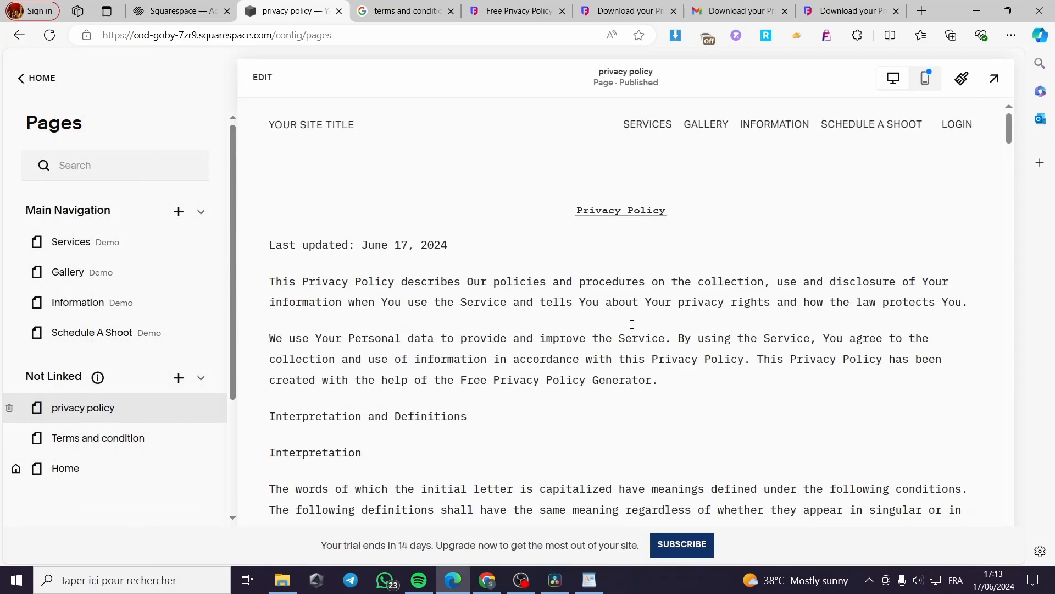
Step: Open the site header for editing and try switching its Button element on and back off
click(262, 77)
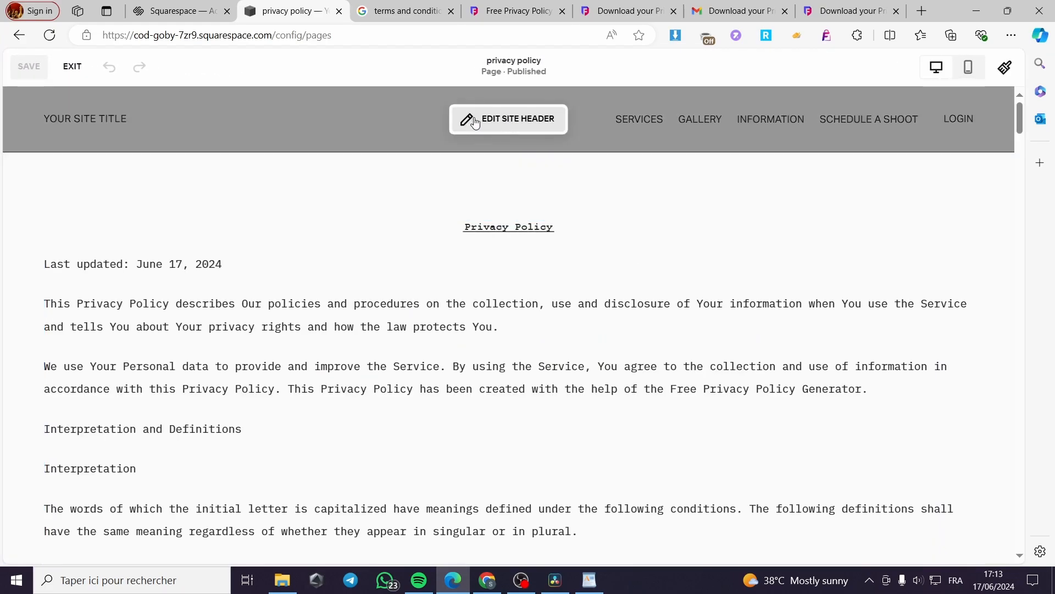
click(528, 126)
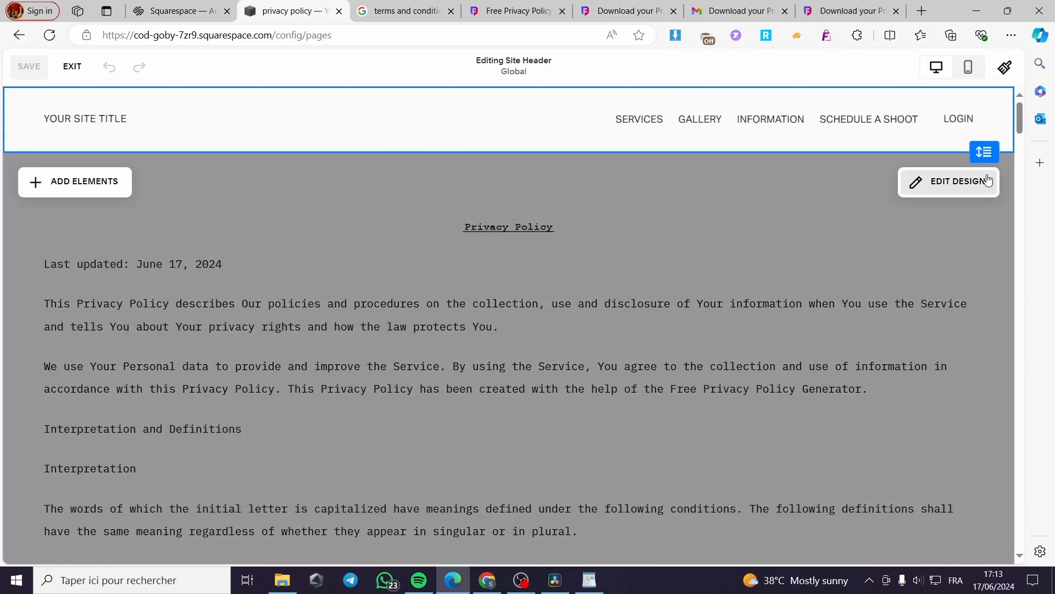
click(100, 177)
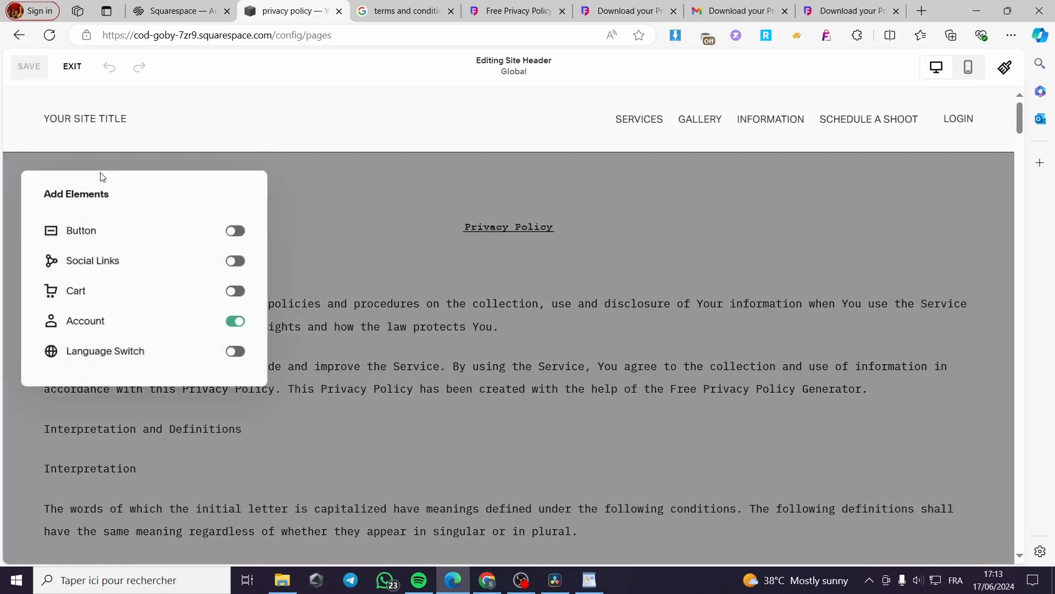
click(235, 231)
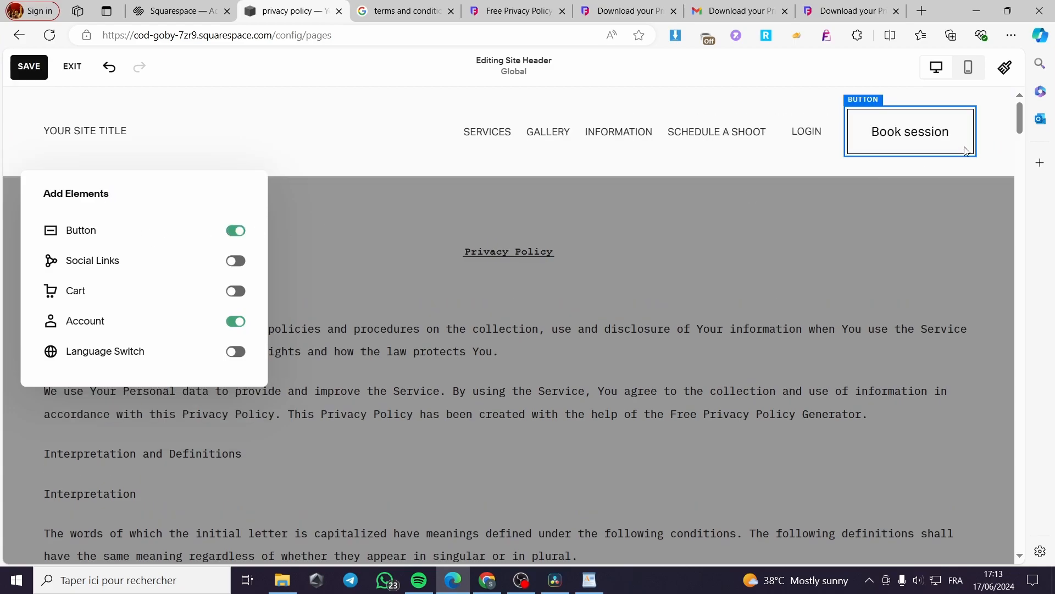
click(242, 236)
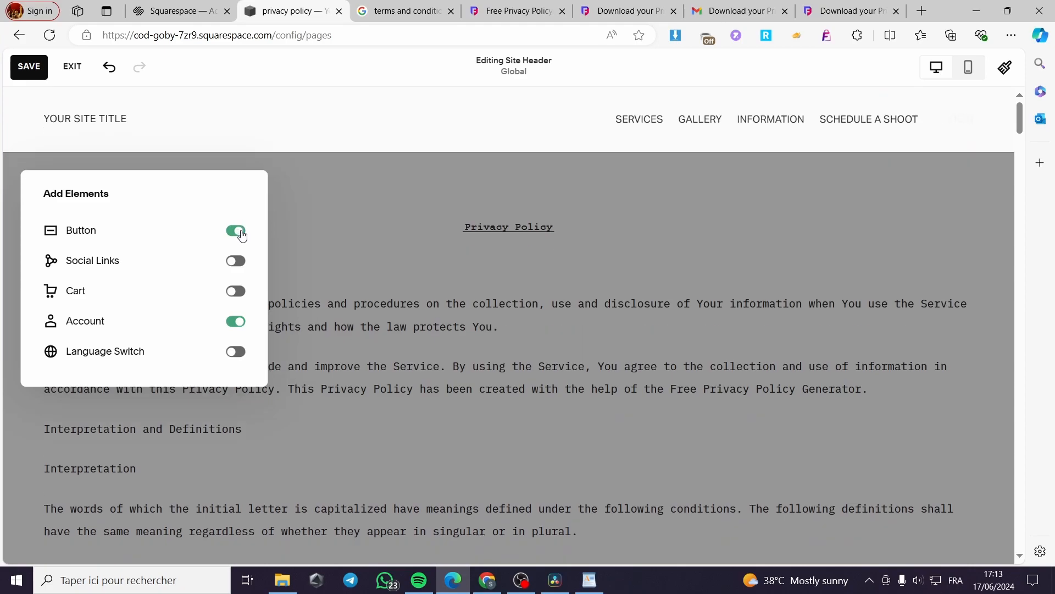
click(520, 131)
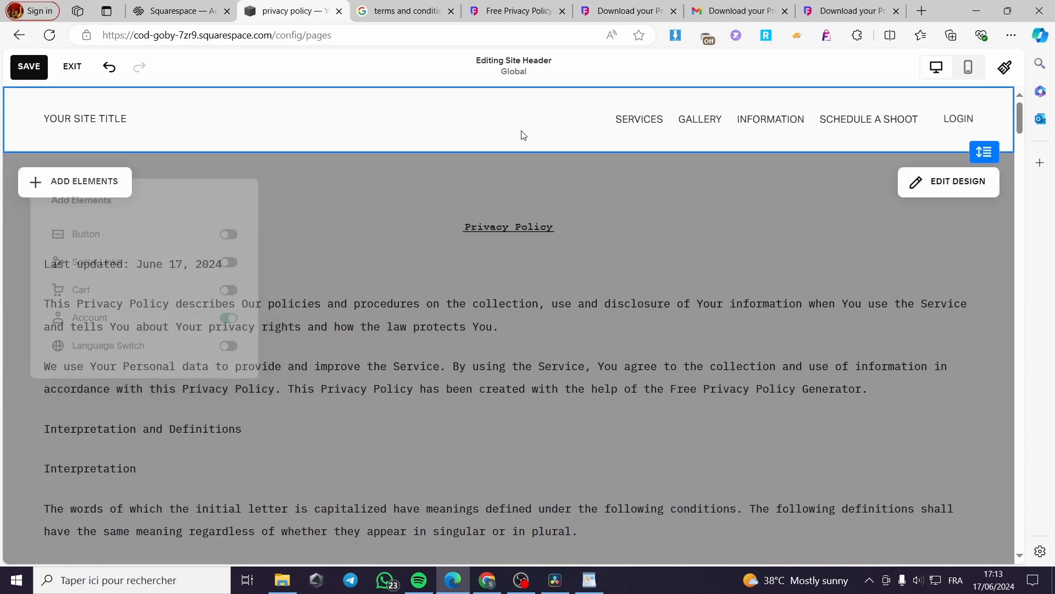
Step: Examine the site header's design options and its navigation page list, and leave the header editor
click(967, 188)
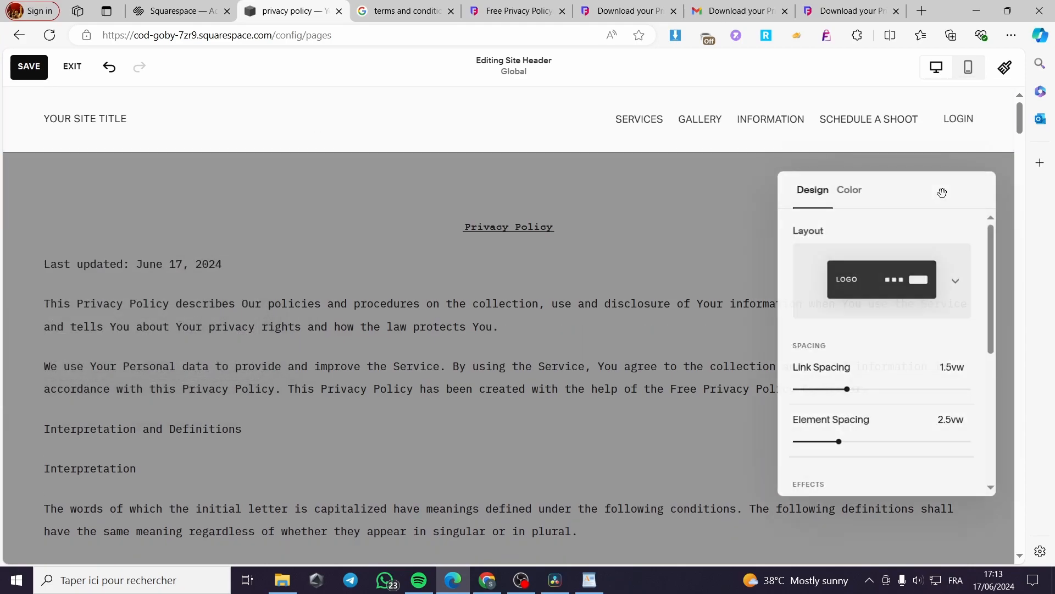
click(748, 128)
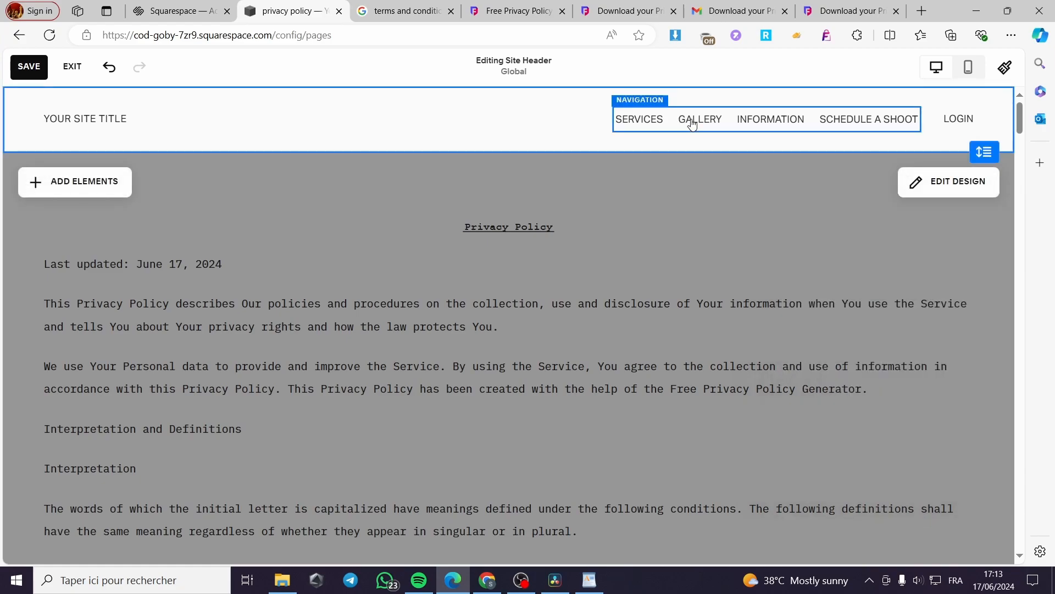
click(708, 125)
click(939, 124)
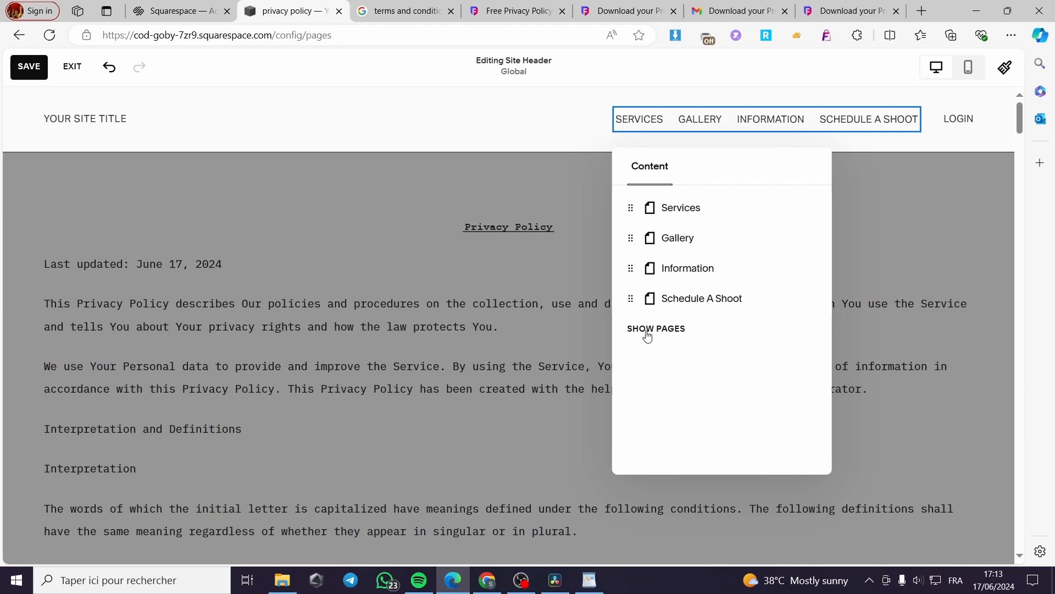
key(Escape)
click(274, 191)
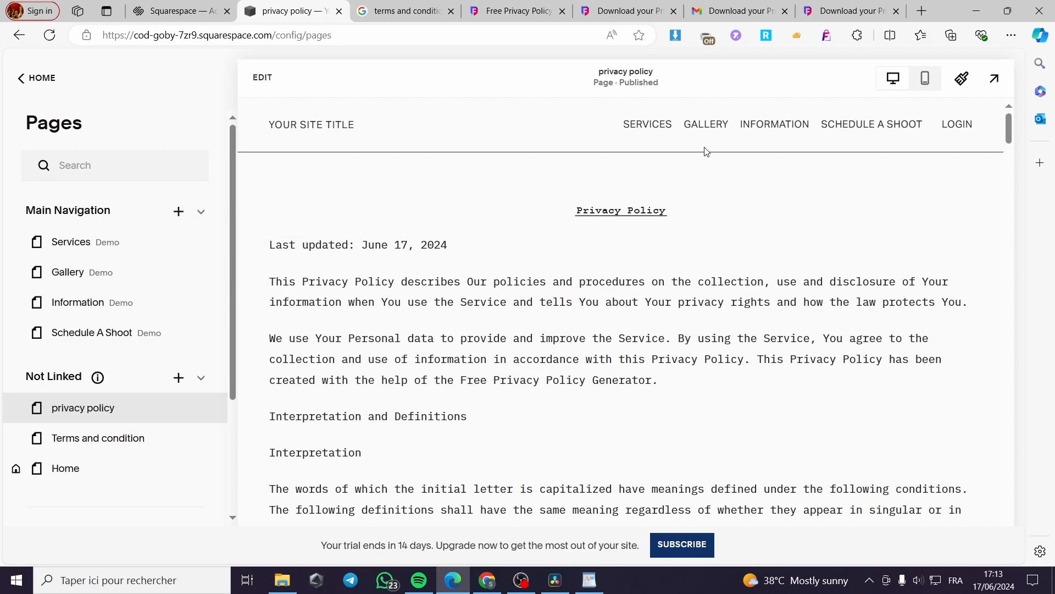
Step: Move the privacy policy page from Not Linked to Main Navigation, and try the same with the Terms and condition page
click(178, 211)
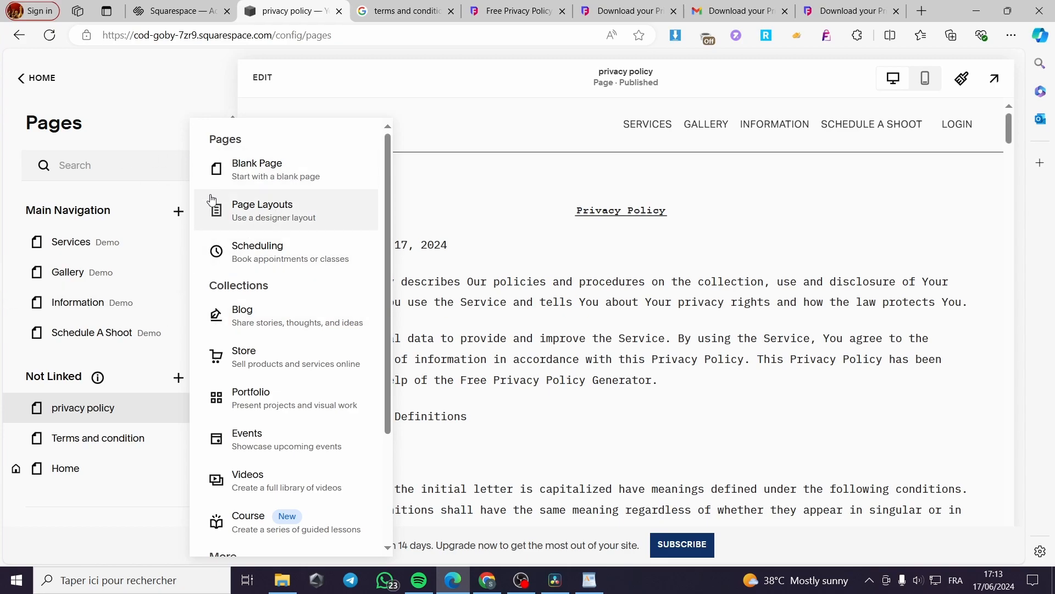
click(103, 218)
click(204, 215)
click(202, 214)
click(179, 212)
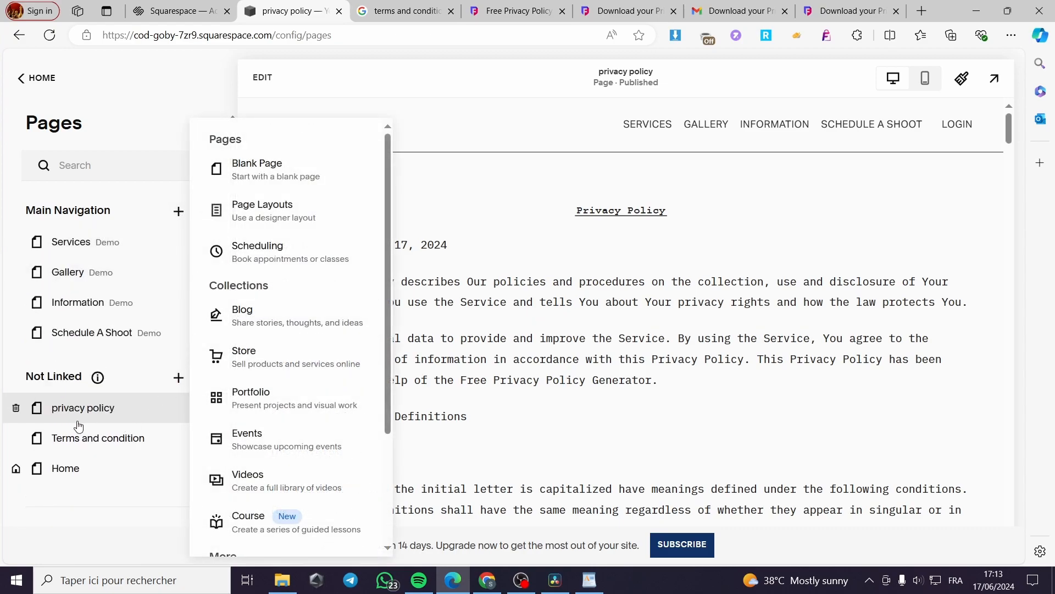
drag(76, 415, 53, 371)
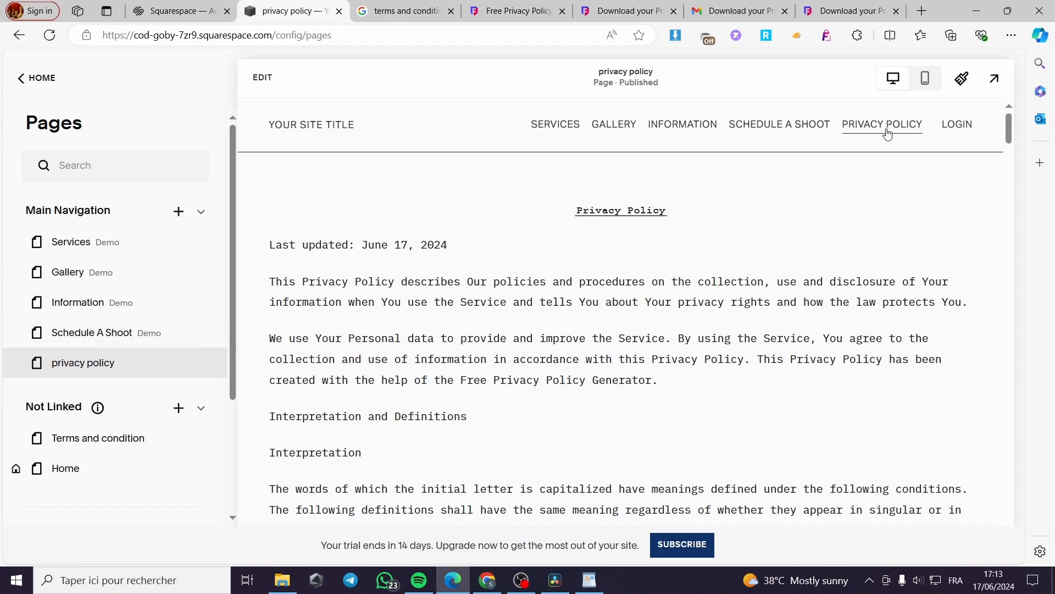
drag(107, 442, 131, 400)
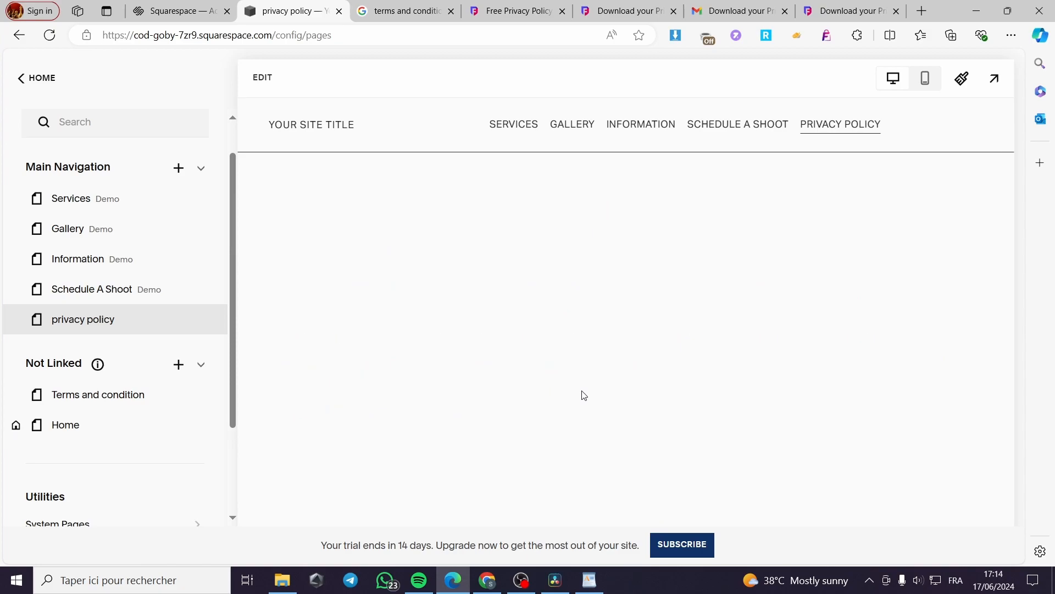
Step: Open the privacy policy page in the editor and review its header navigation link and policy text
click(260, 77)
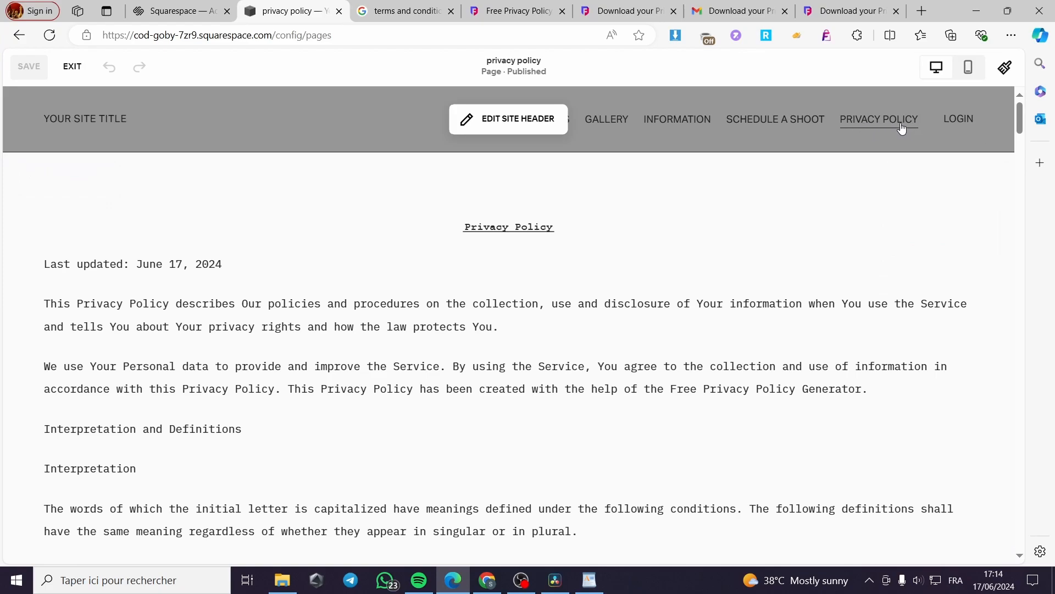
scroll(601, 223, down, 6)
scroll(464, 253, up, 6)
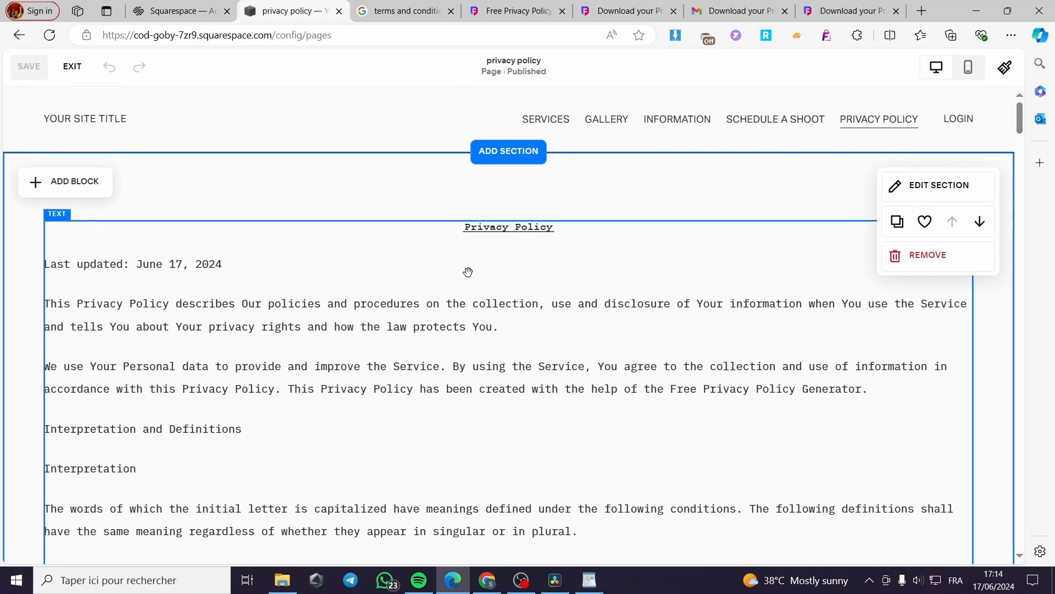